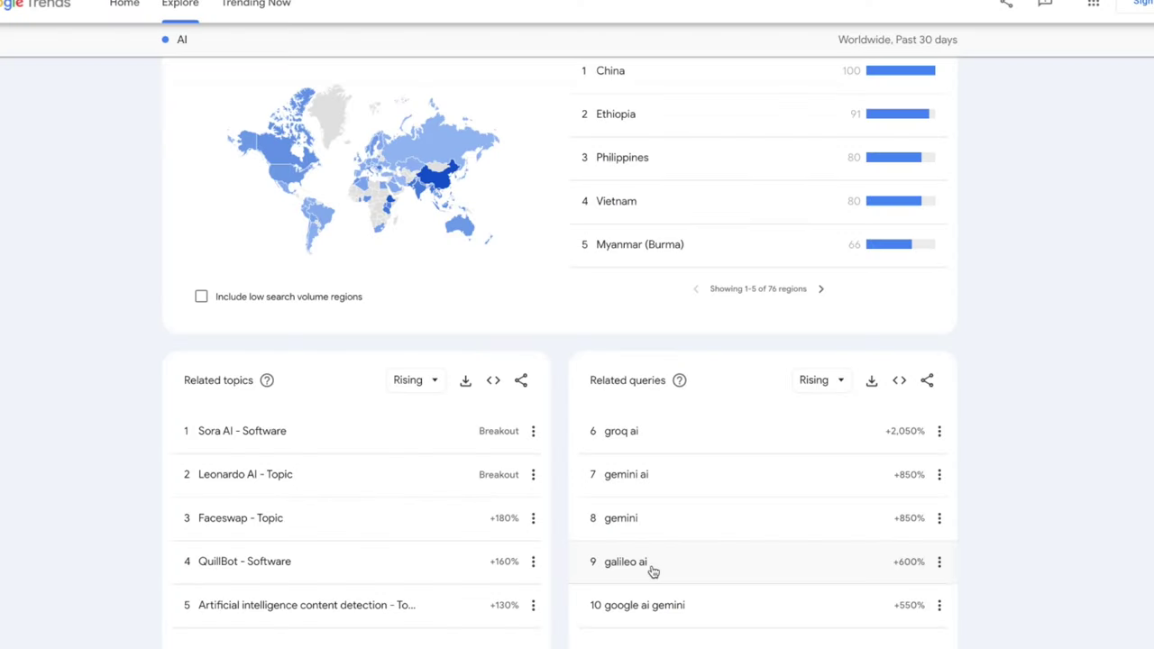
Step: Open the trend for the related query "galileo ai" and change its time range
left_click(653, 572)
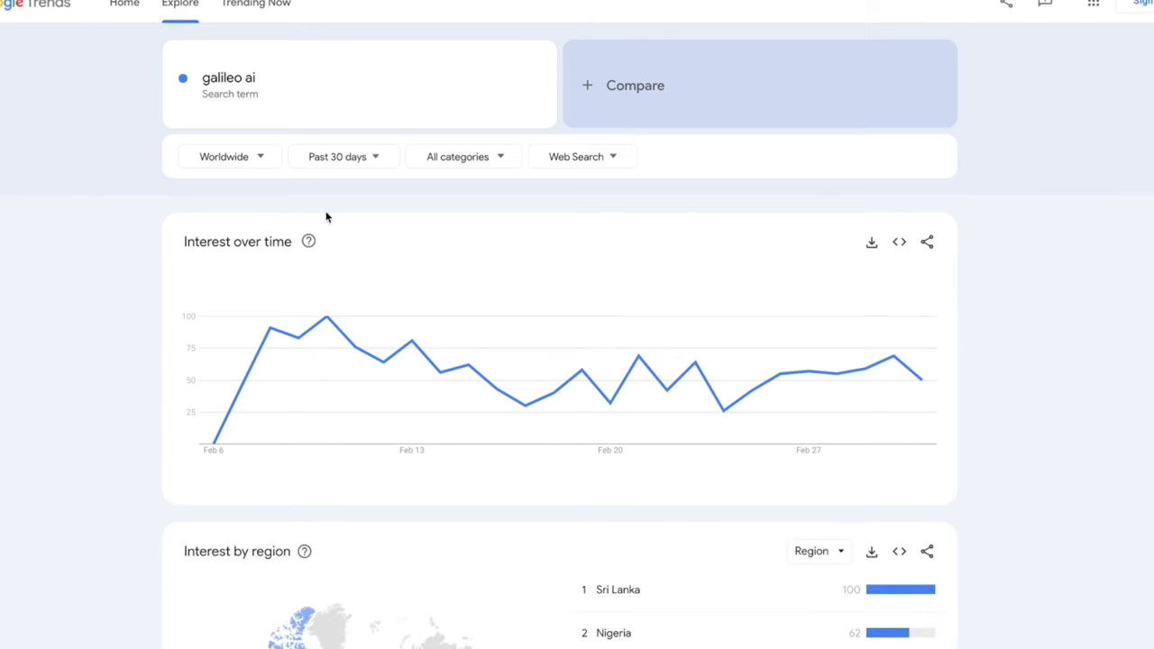
left_click(344, 156)
left_click(347, 359)
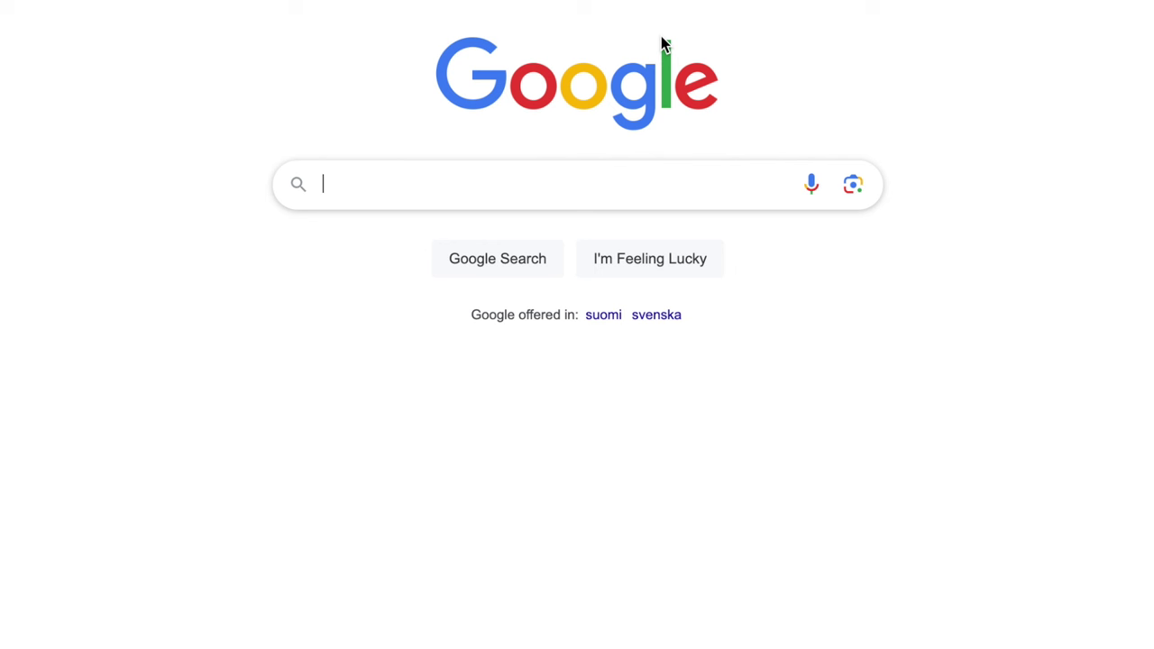
left_click_drag(834, 81, 378, 53)
left_click(161, 53)
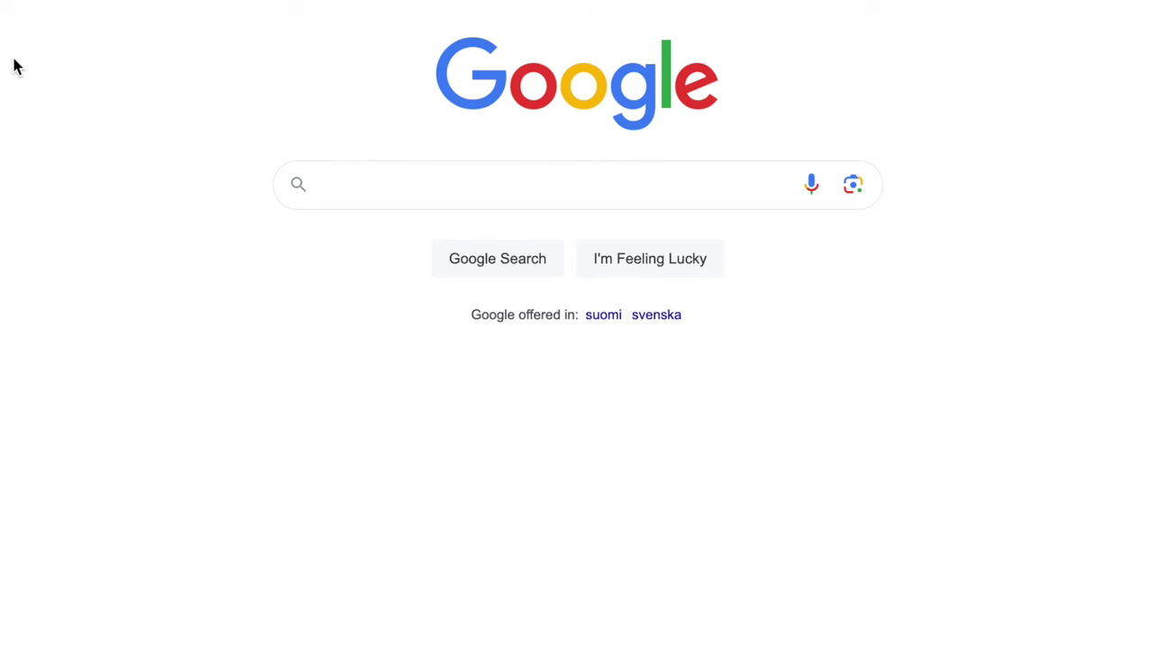
left_click_drag(176, 67, 963, 75)
left_click(1010, 72)
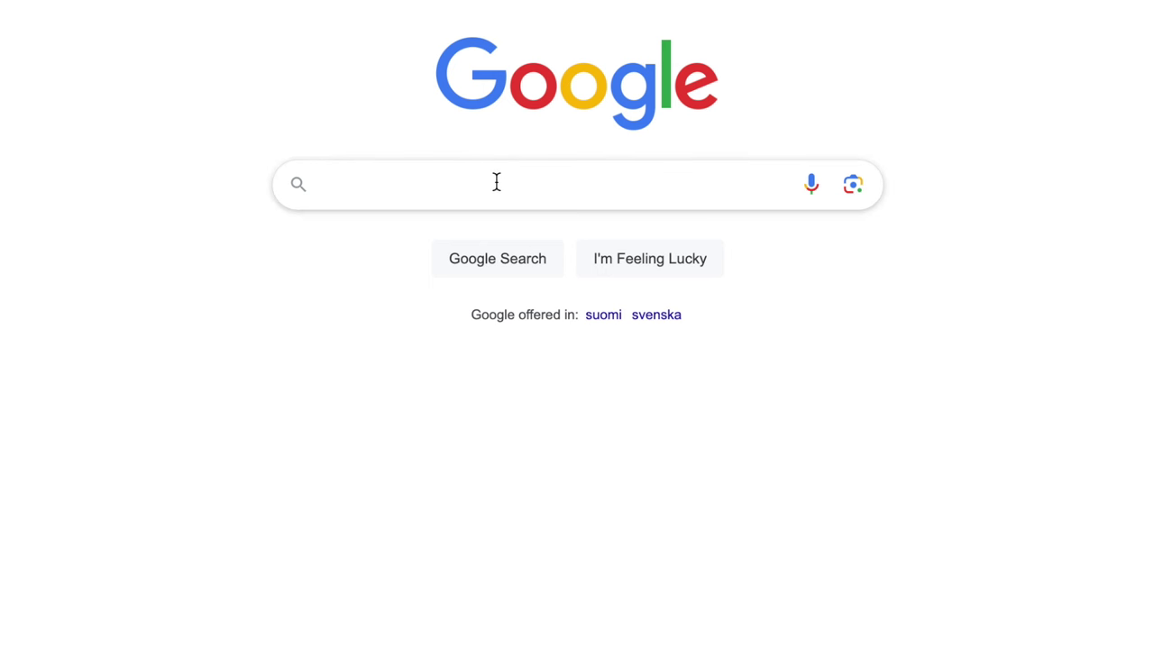
Step: Enter "bowling how to" in Google Search and run the suggested query "bowling how to hold the ball"
left_click(388, 189)
type("bowling how t")
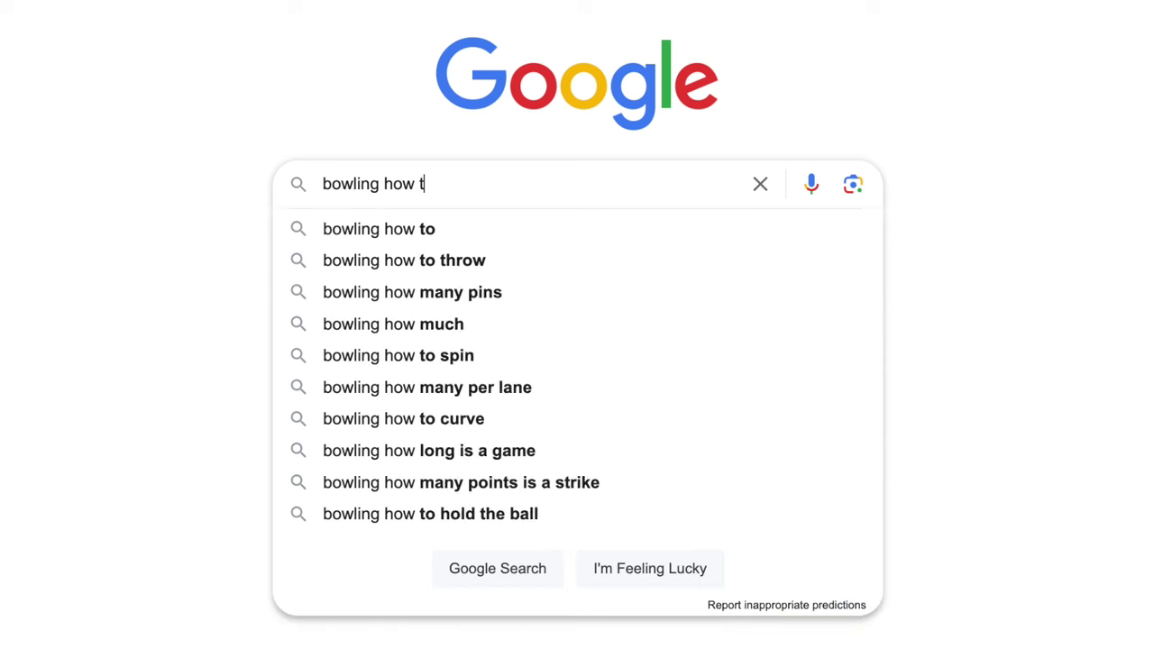
type("o")
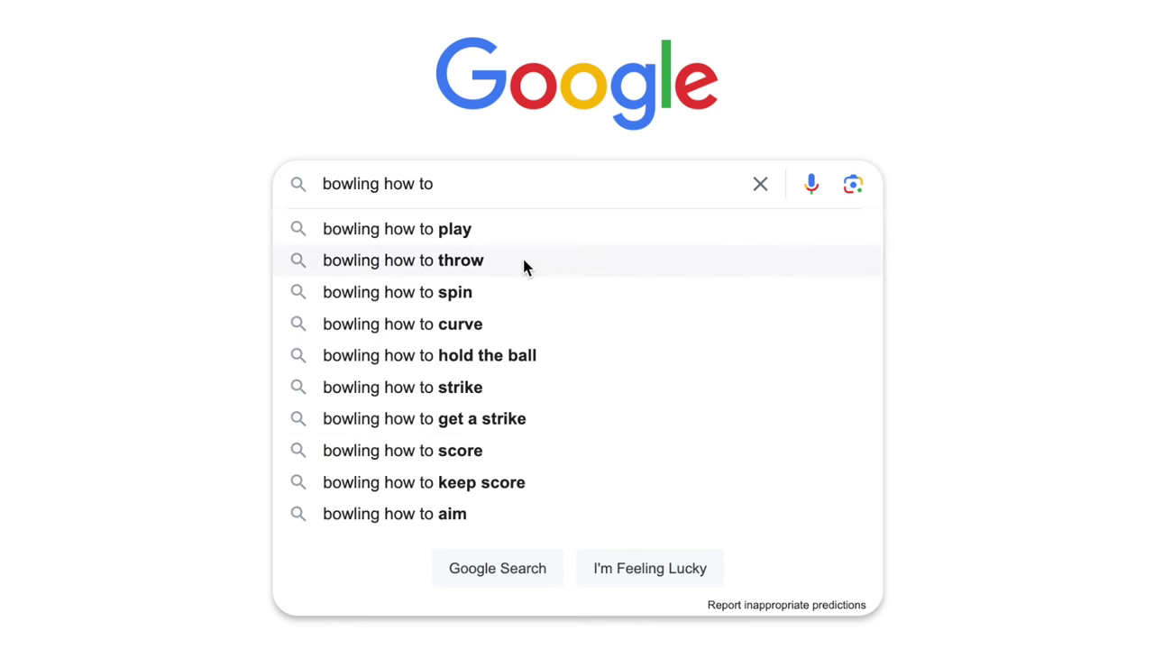
left_click(509, 358)
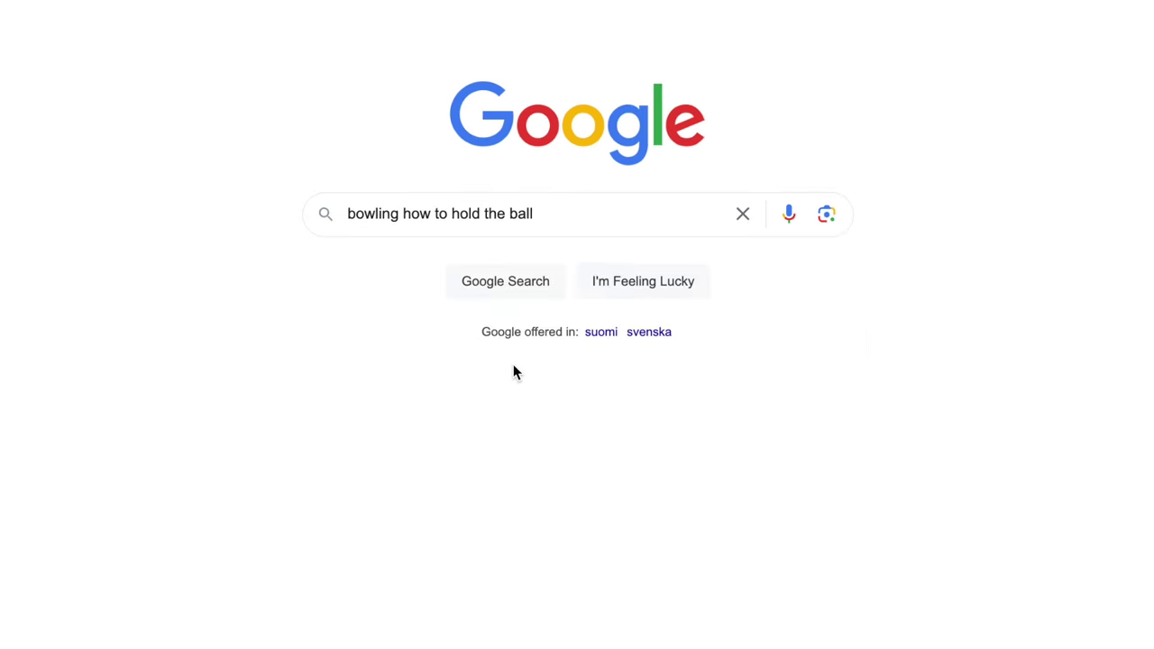
Step: Examine the People also ask questions and the top results for the bowling ball query
scroll(664, 489, "down", 5)
left_click_drag(243, 175, 1030, 383)
left_click(1030, 383)
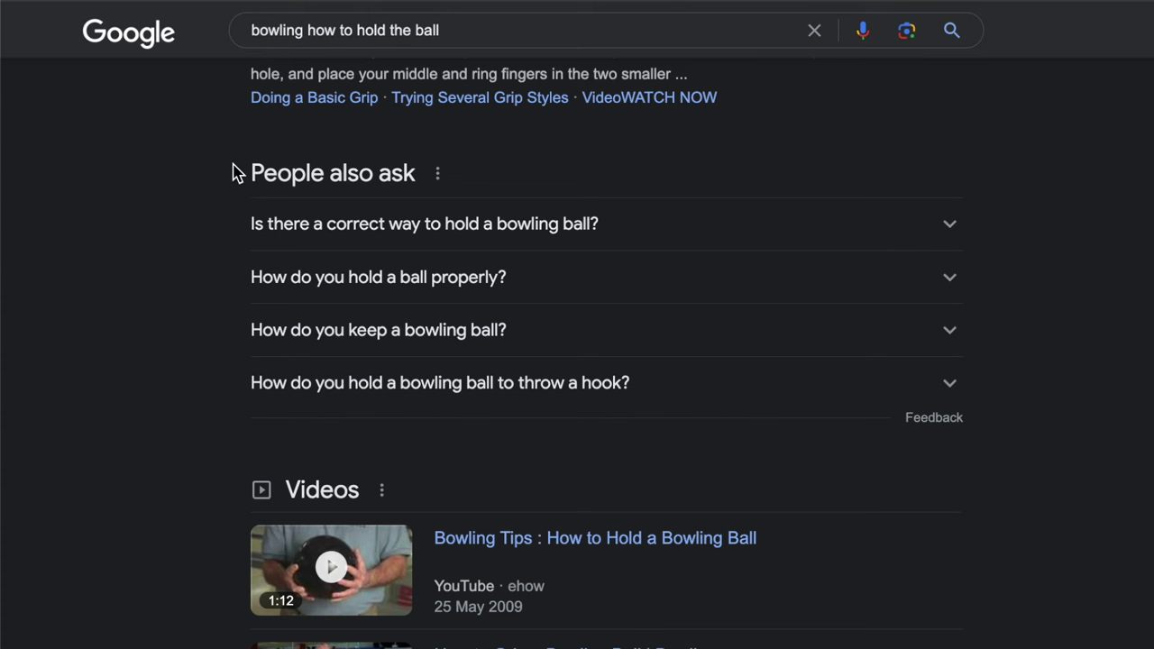
left_click_drag(466, 31, 250, 36)
left_click(245, 36)
triple_click(271, 236)
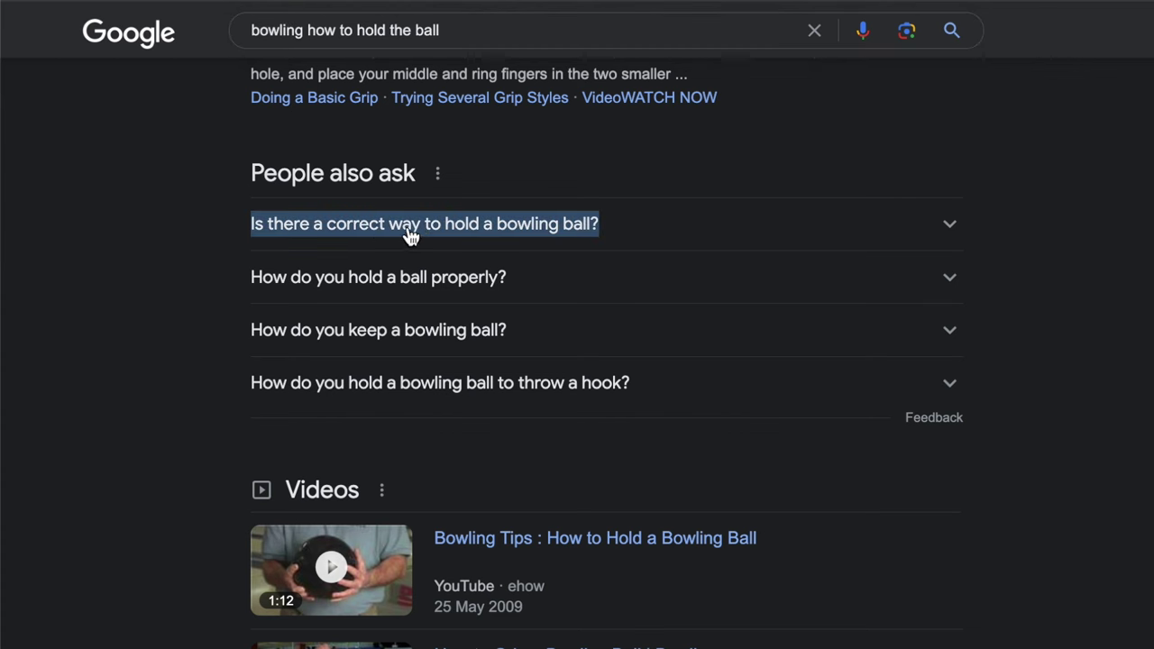
left_click(185, 252)
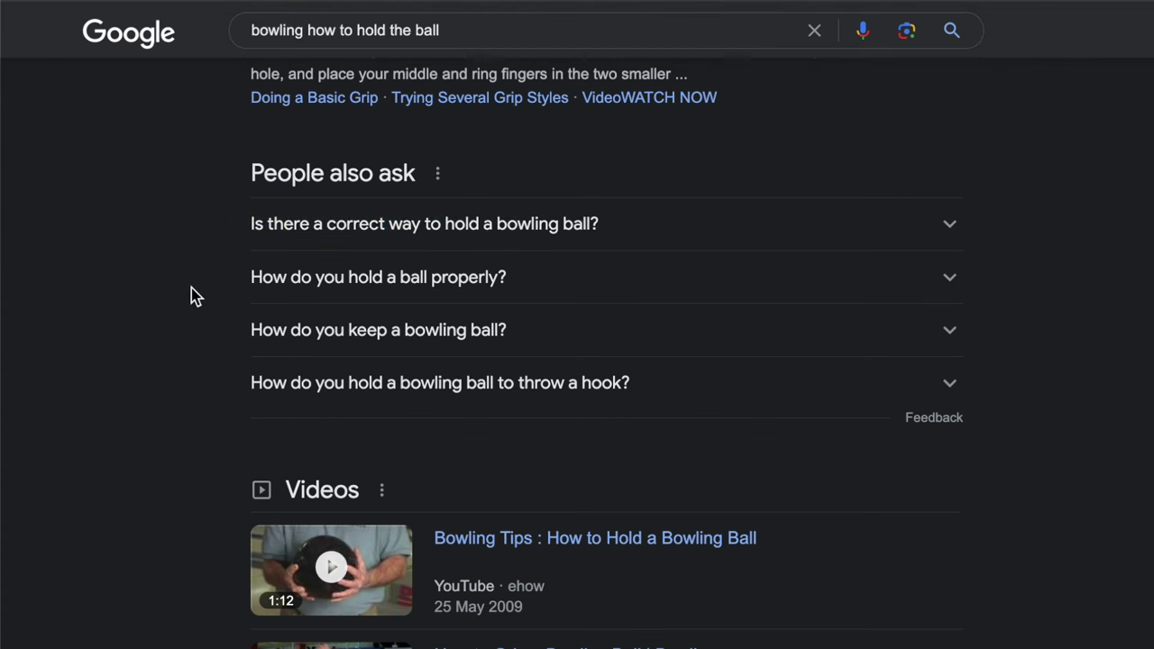
triple_click(284, 290)
left_click(151, 317)
triple_click(505, 341)
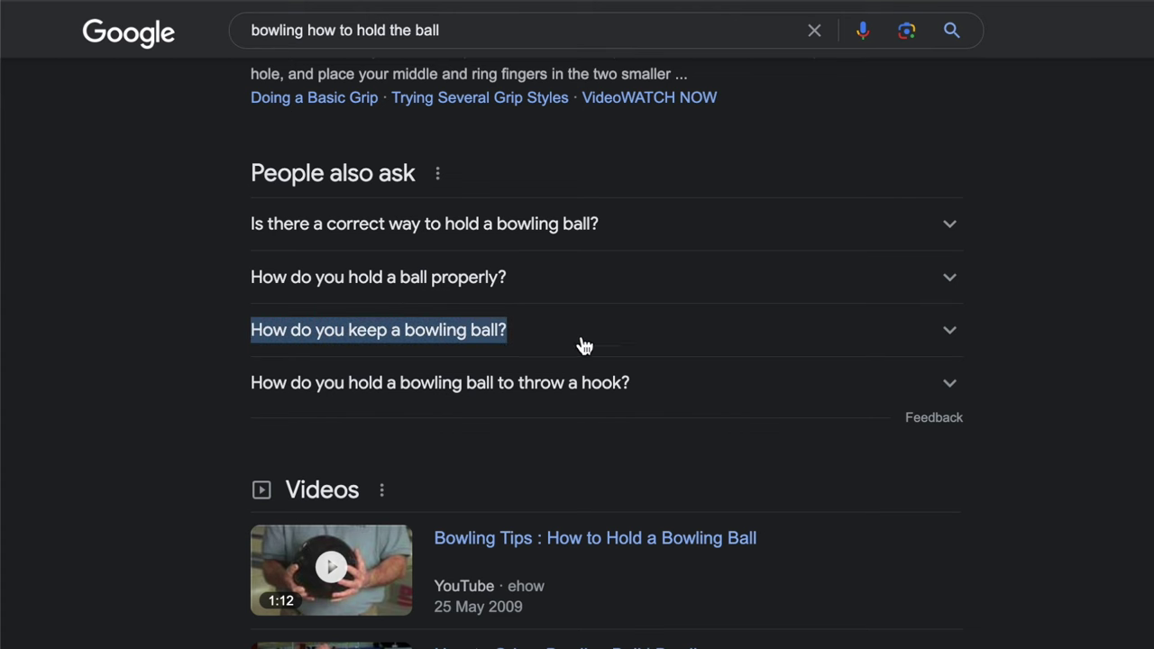
left_click(168, 357)
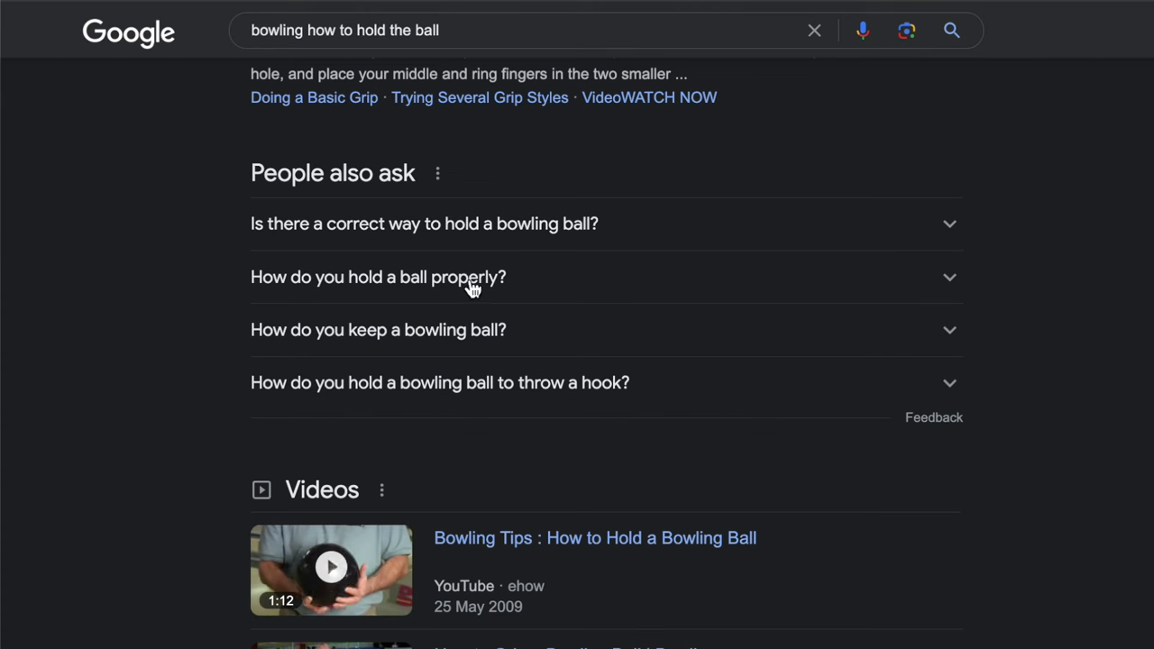
scroll(516, 261, "down", 1)
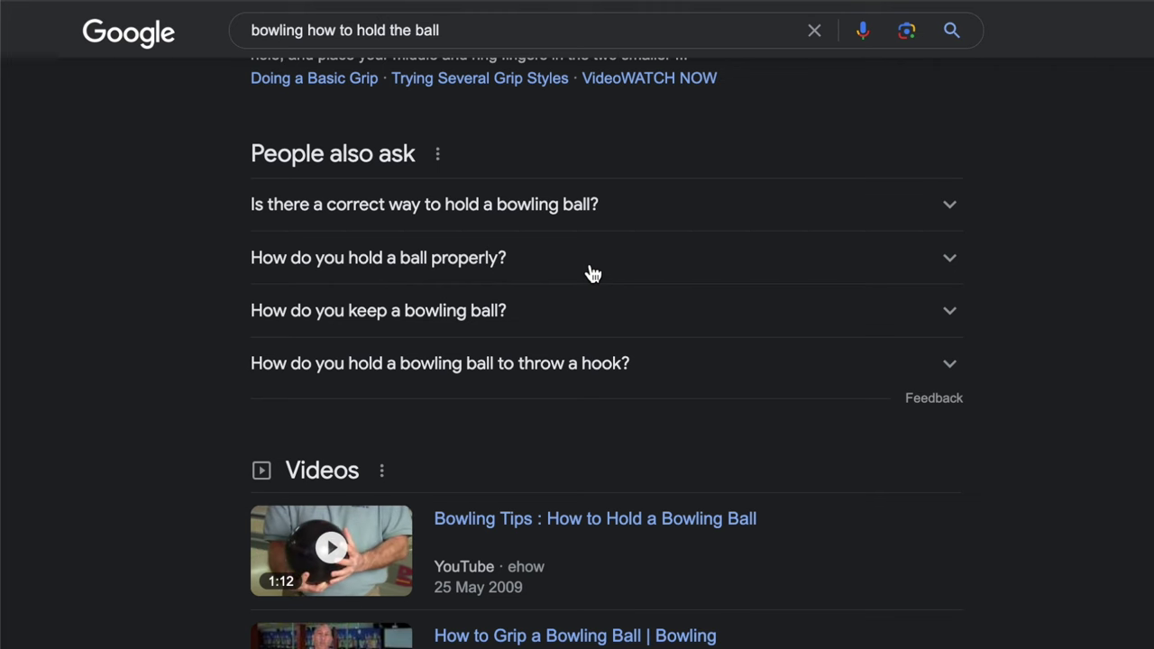
scroll(592, 270, "down", 1)
scroll(595, 275, "up", 5)
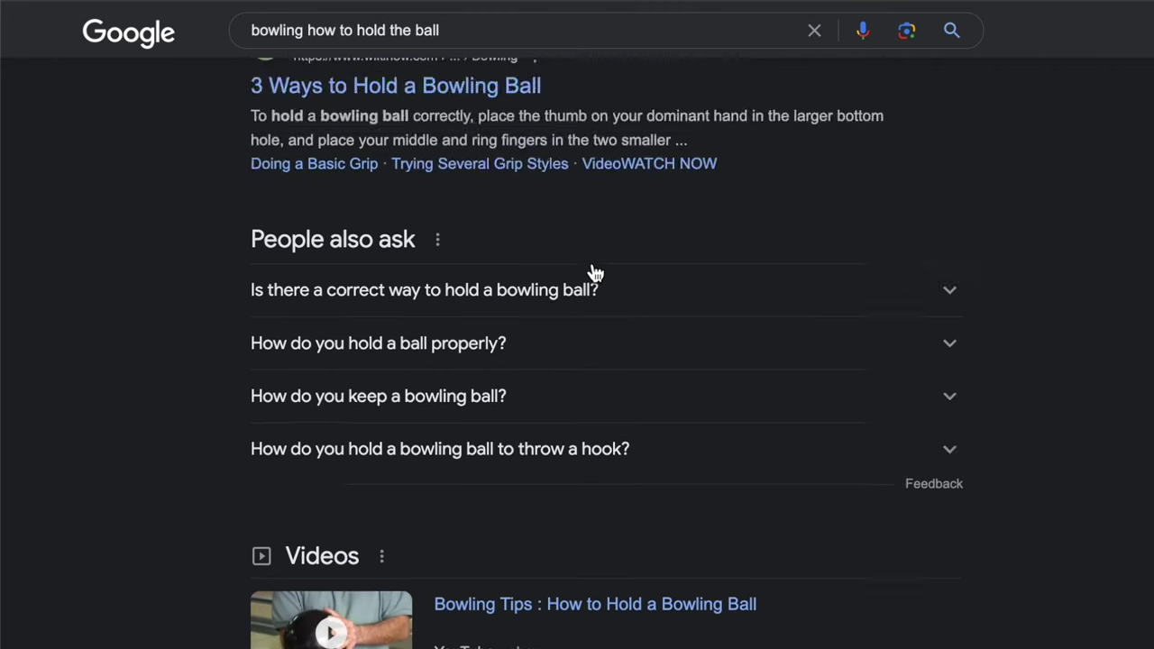
scroll(602, 280, "up", 3)
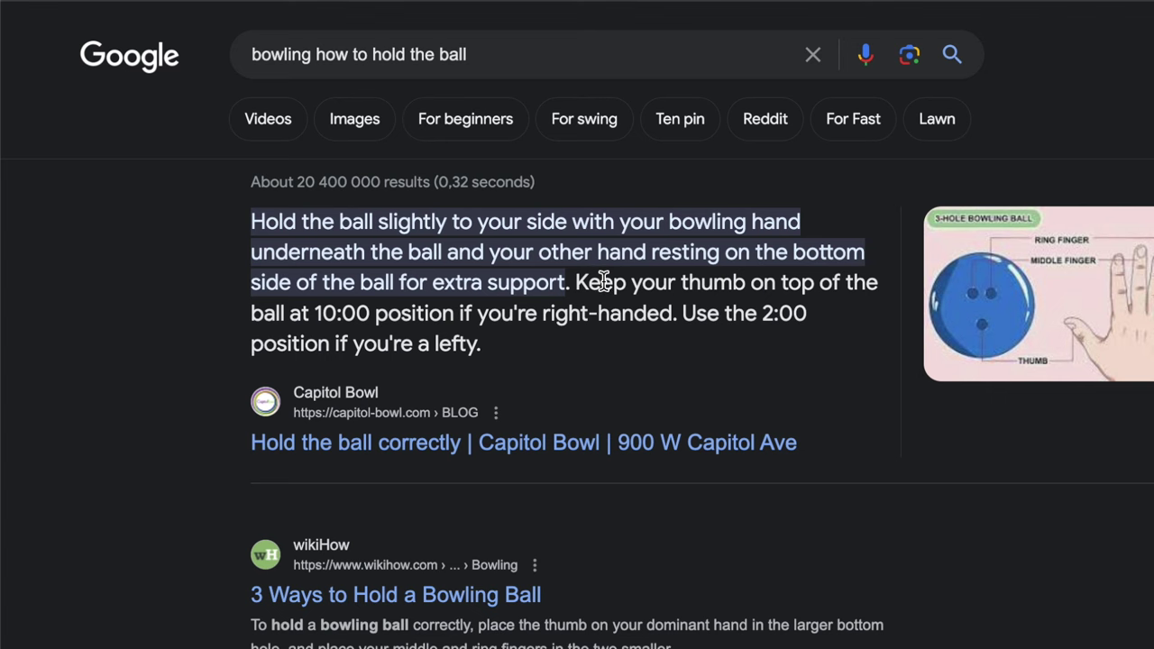
scroll(602, 284, "down", 6)
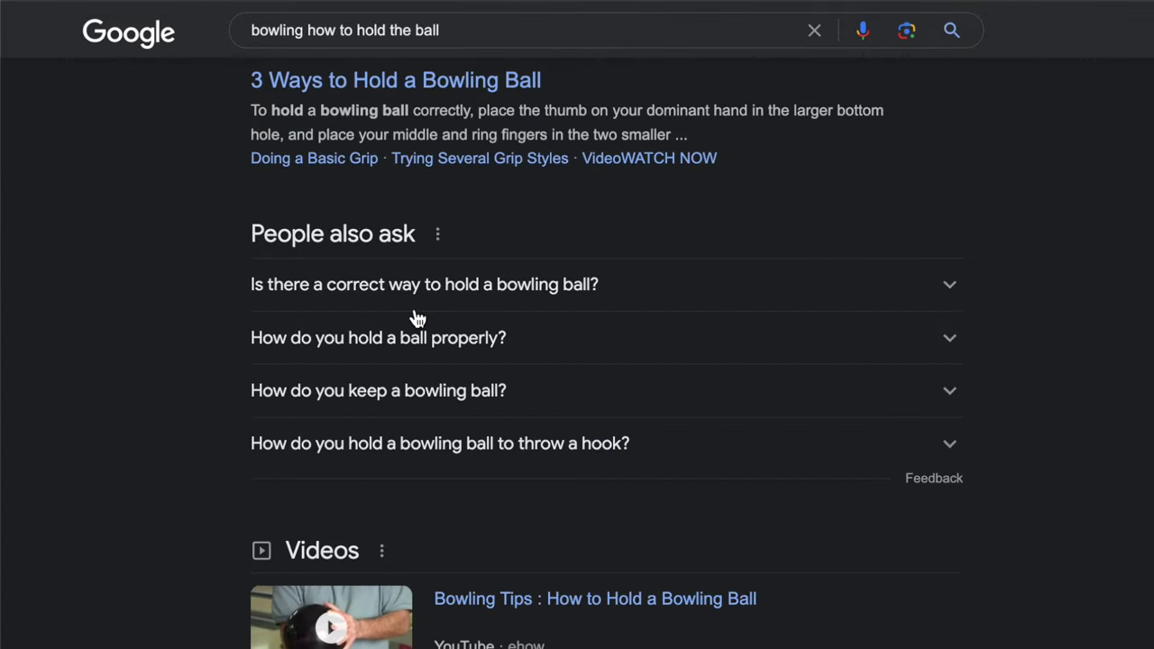
scroll(407, 325, "down", 1)
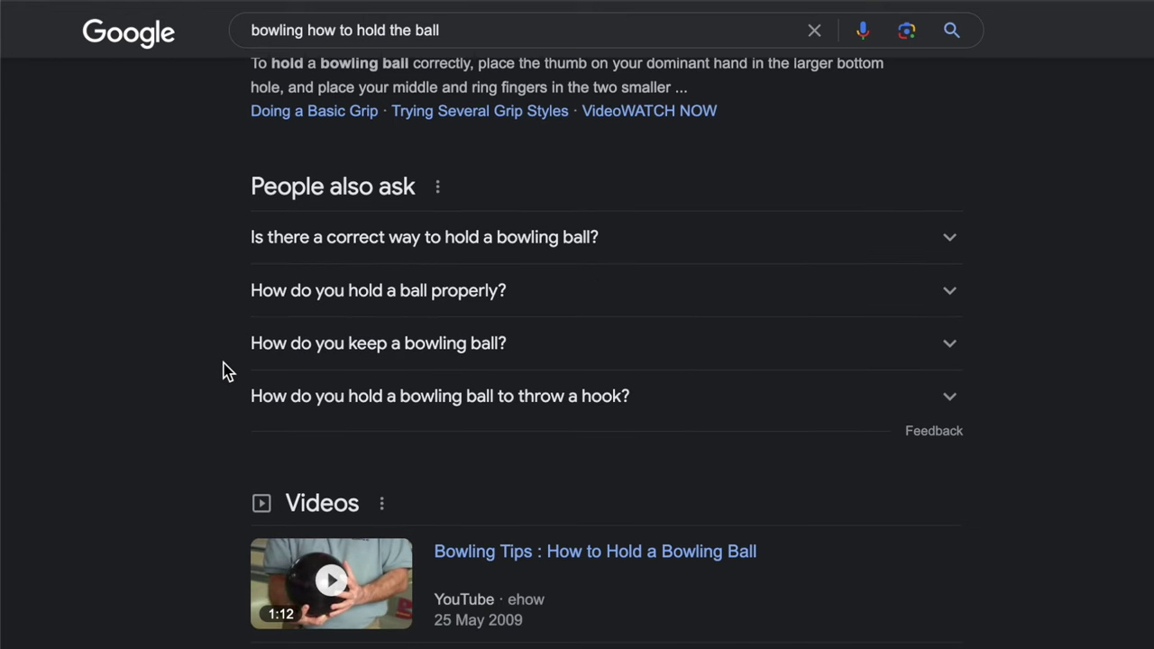
Step: Examine the Related searches suggestions further down the results page and compare them with the original query
scroll(229, 365, "down", 8)
scroll(233, 361, "down", 10)
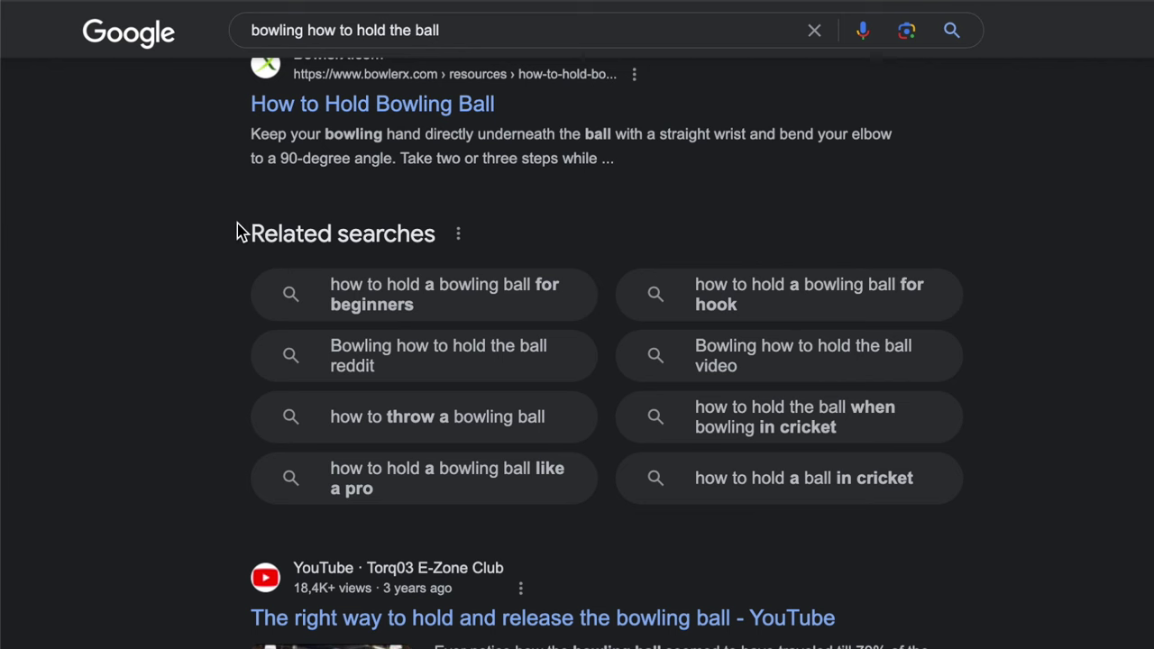
left_click_drag(237, 233, 459, 237)
left_click(151, 232)
scroll(576, 332, "down", 1)
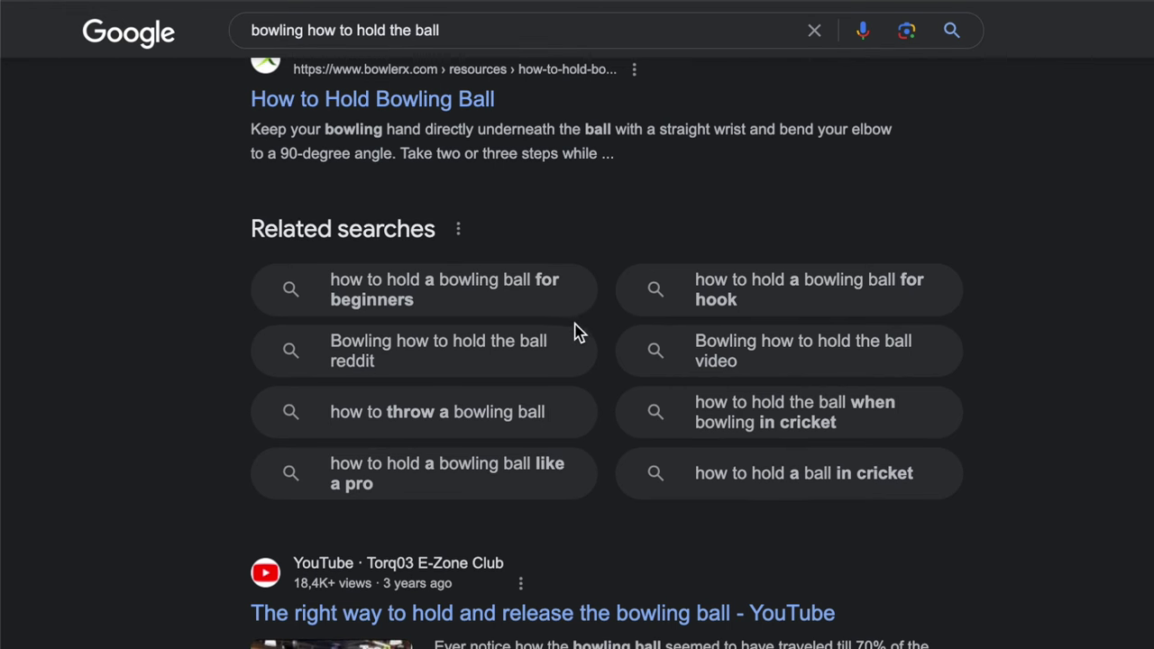
scroll(577, 331, "up", 10)
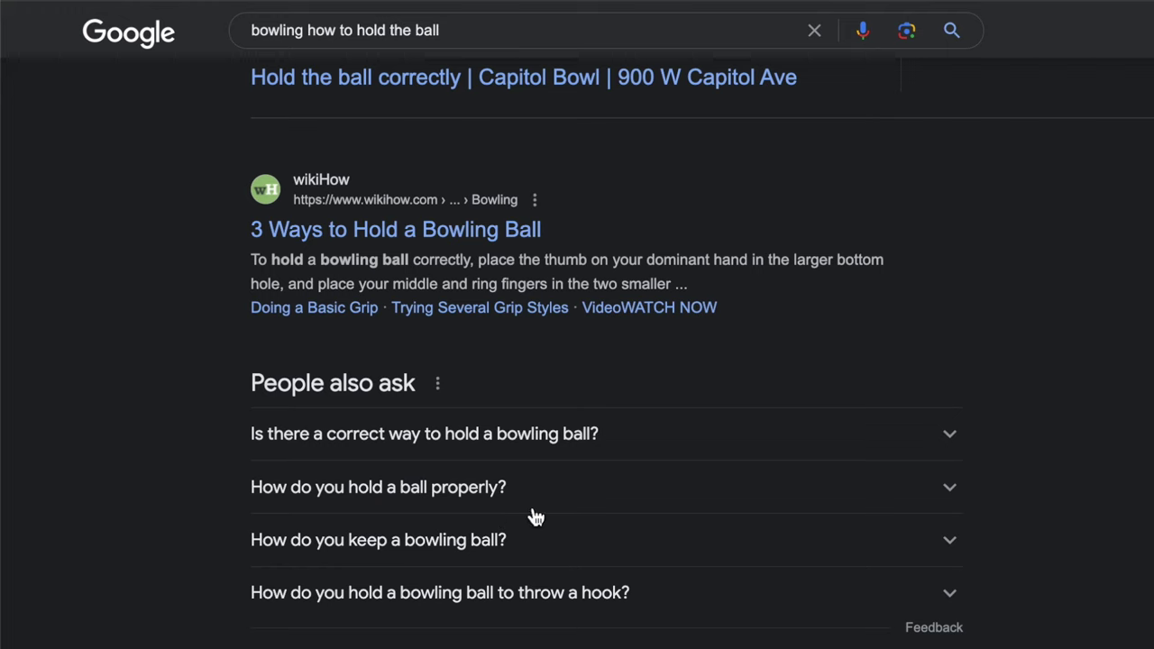
scroll(541, 513, "down", 5)
scroll(564, 442, "down", 5)
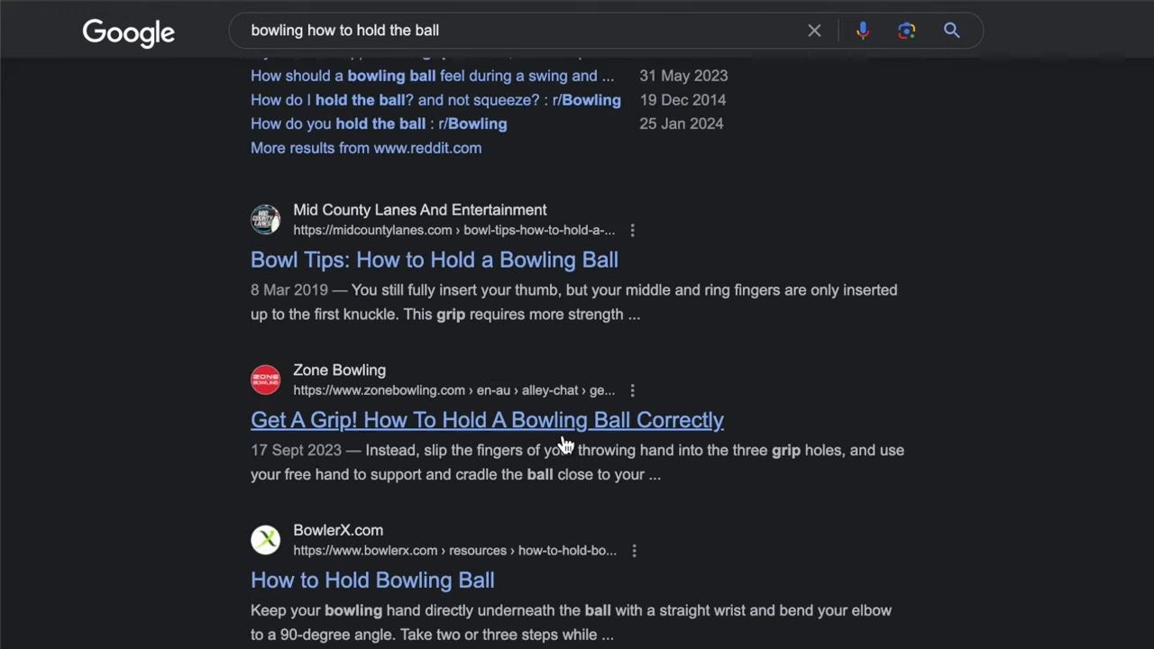
scroll(564, 442, "down", 2)
scroll(656, 503, "down", 4)
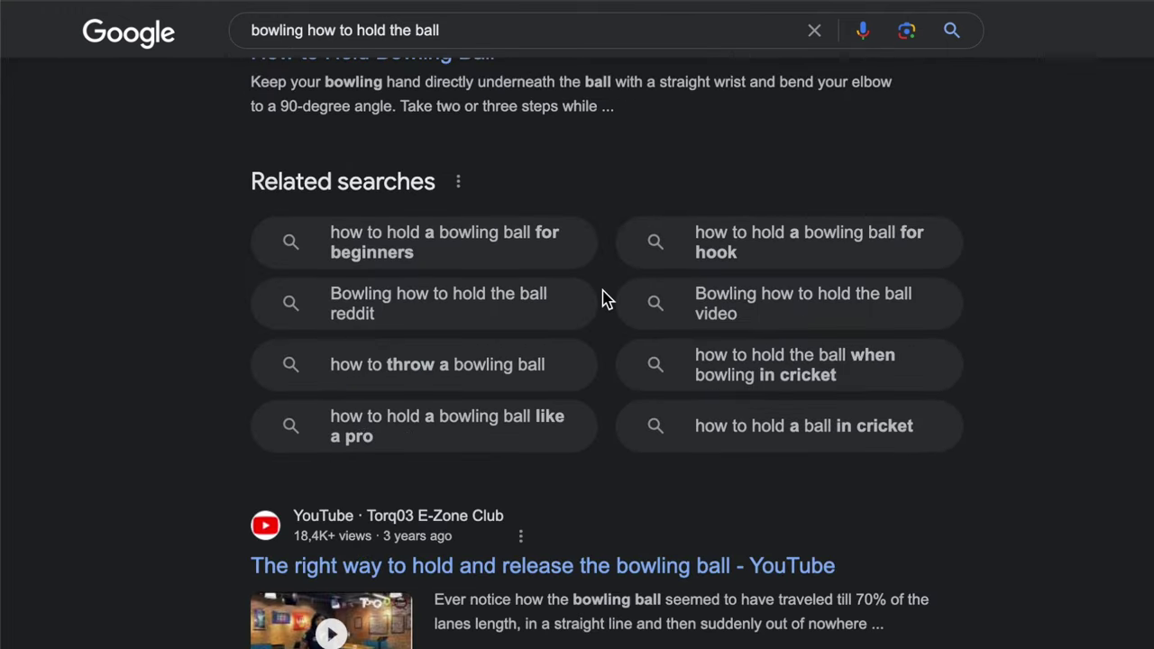
left_click(460, 40)
left_click_drag(460, 40, 213, 33)
left_click(214, 207)
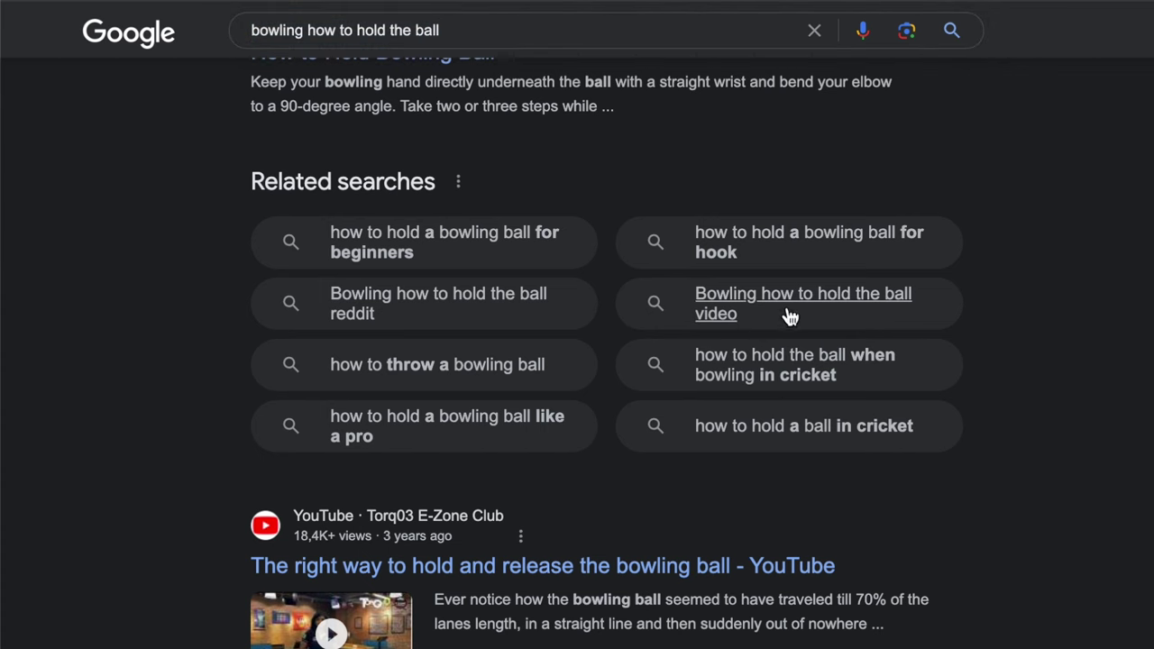
scroll(790, 319, "up", 2)
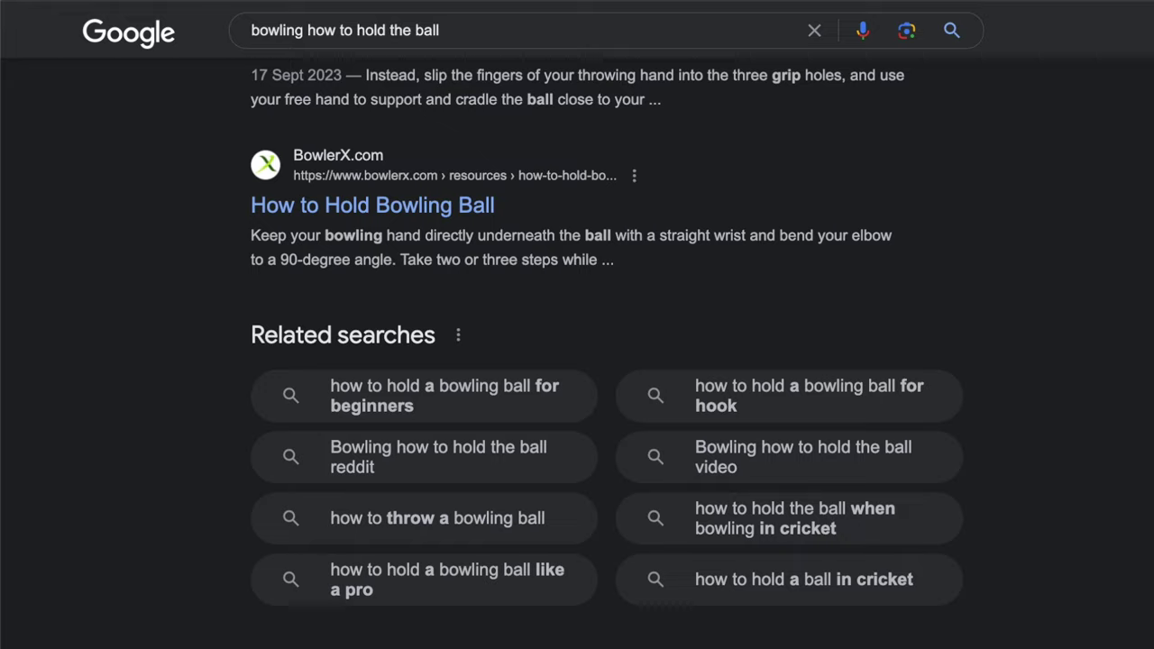
scroll(606, 330, "up", 2)
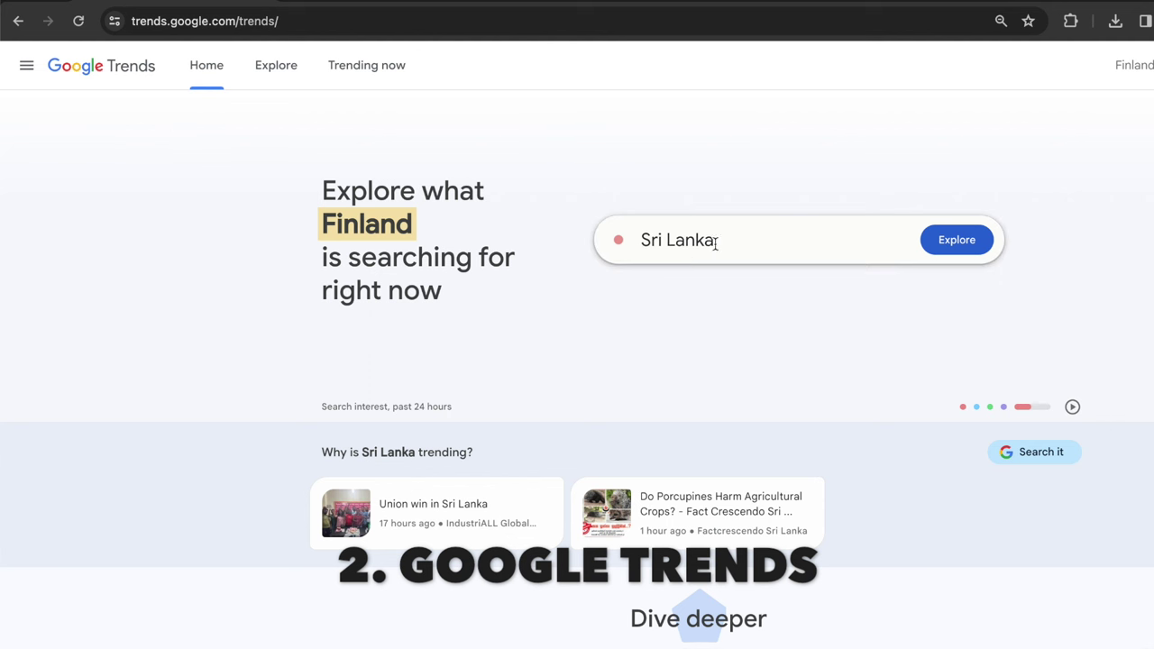
Step: Switch to Google Trends and explore the search term "AI" in place of the suggested keyword
left_click(749, 234)
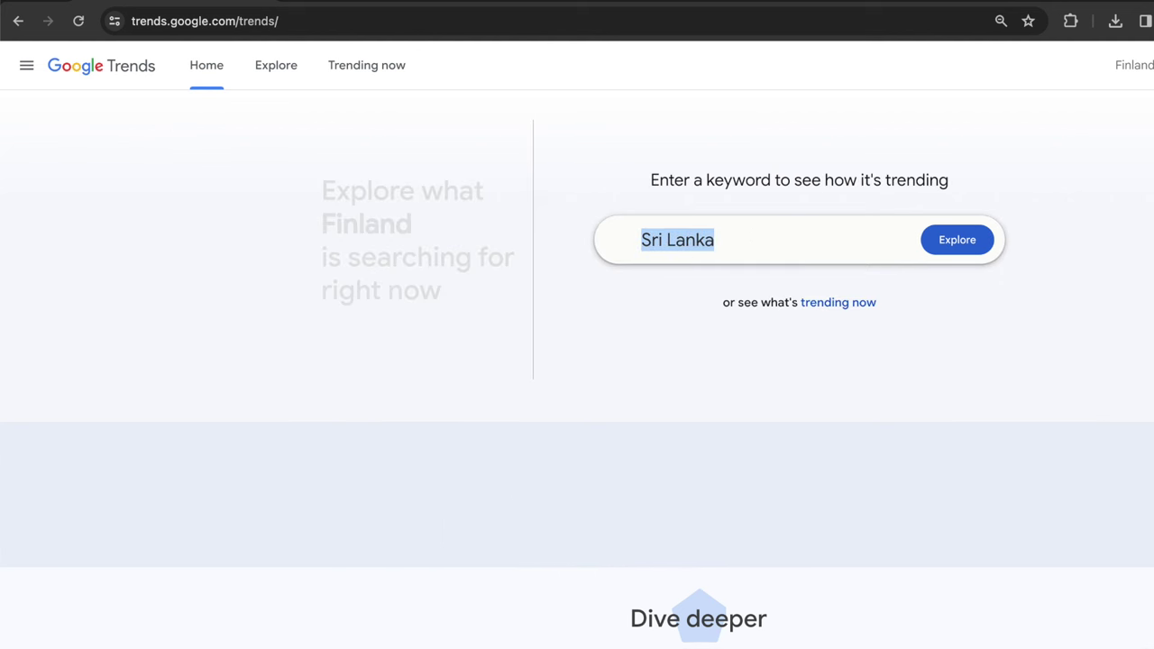
key("BackSpace")
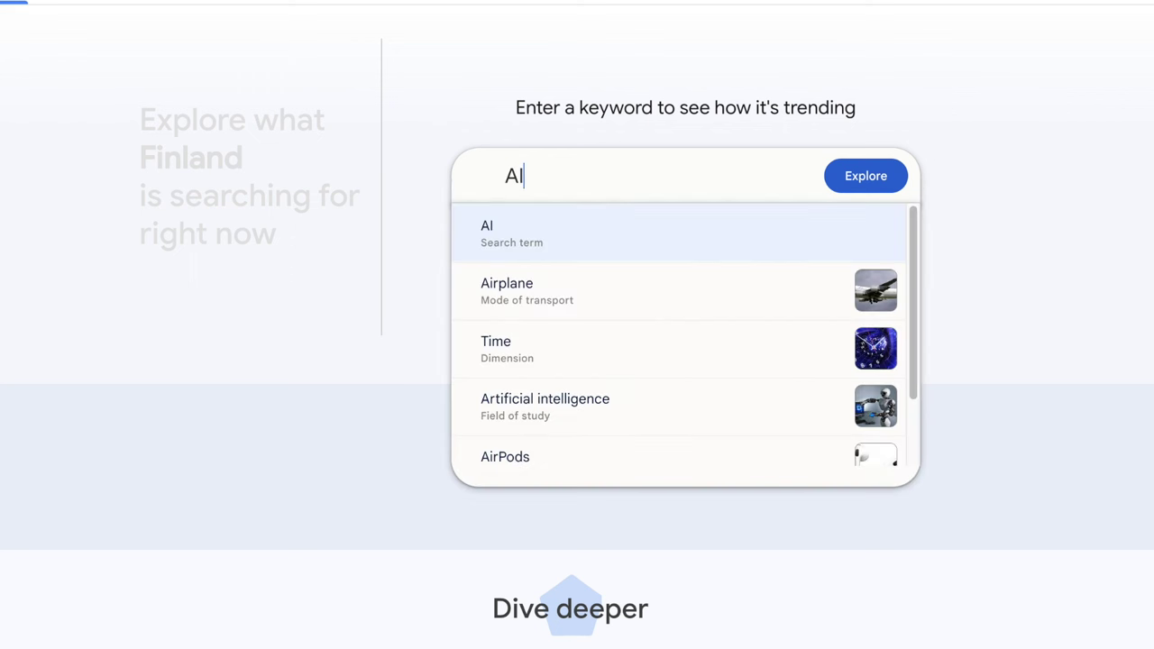
left_click(880, 188)
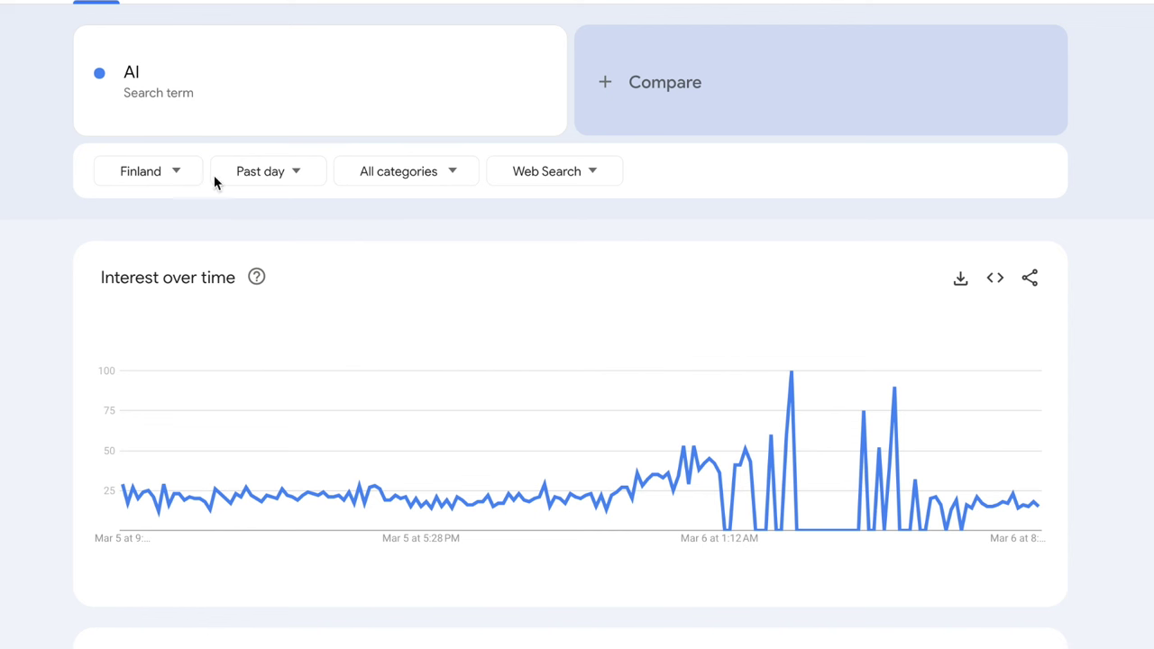
Step: Set the AI trend's region to Worldwide and its time range to Past 5 years
left_click(129, 180)
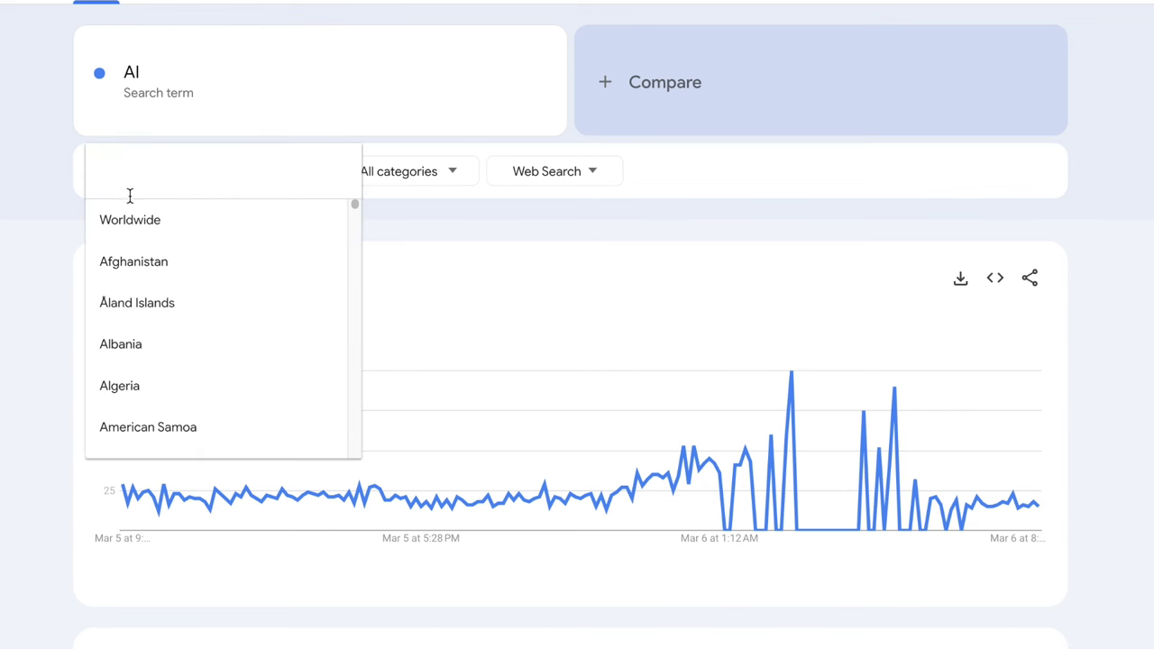
left_click(129, 219)
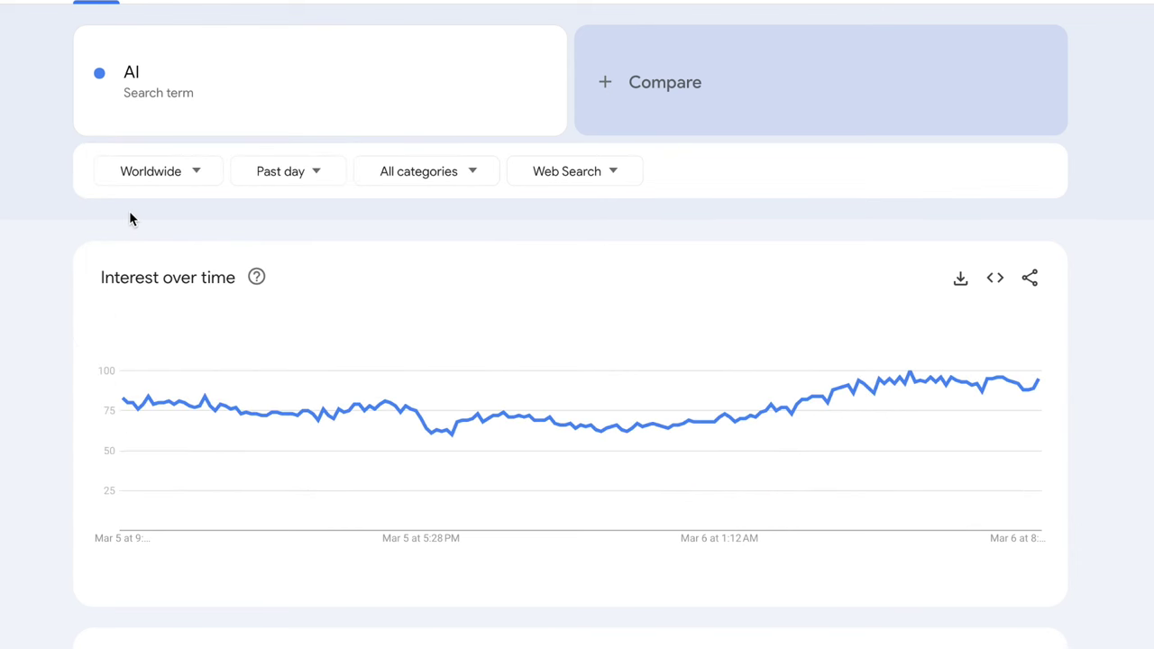
left_click(321, 175)
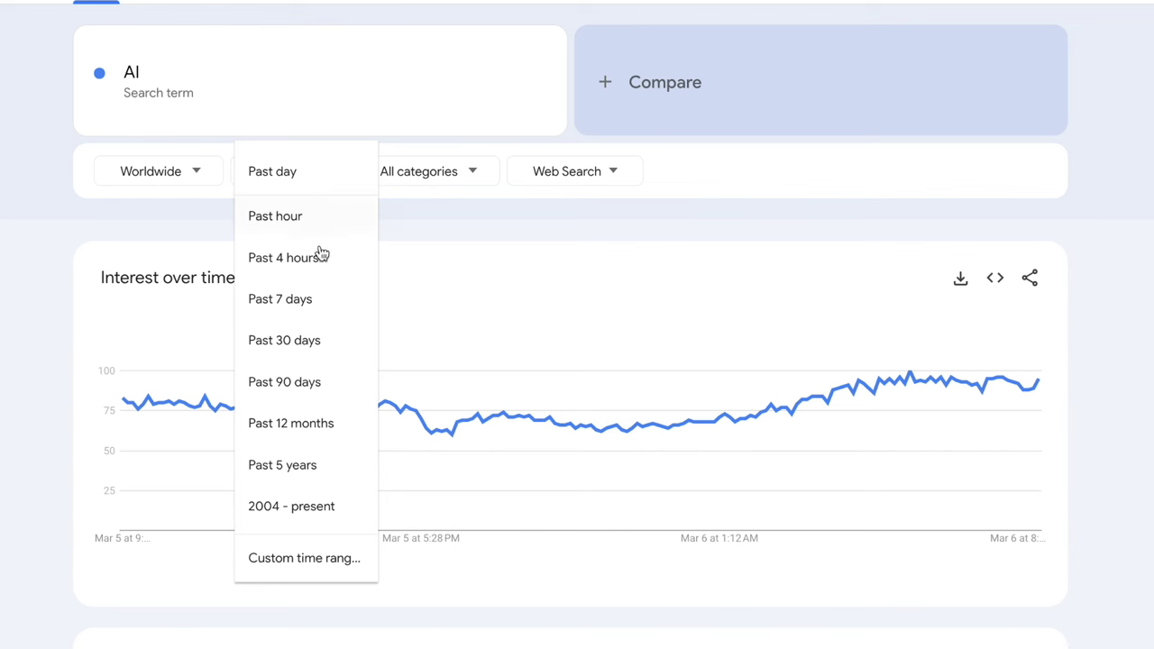
left_click(306, 464)
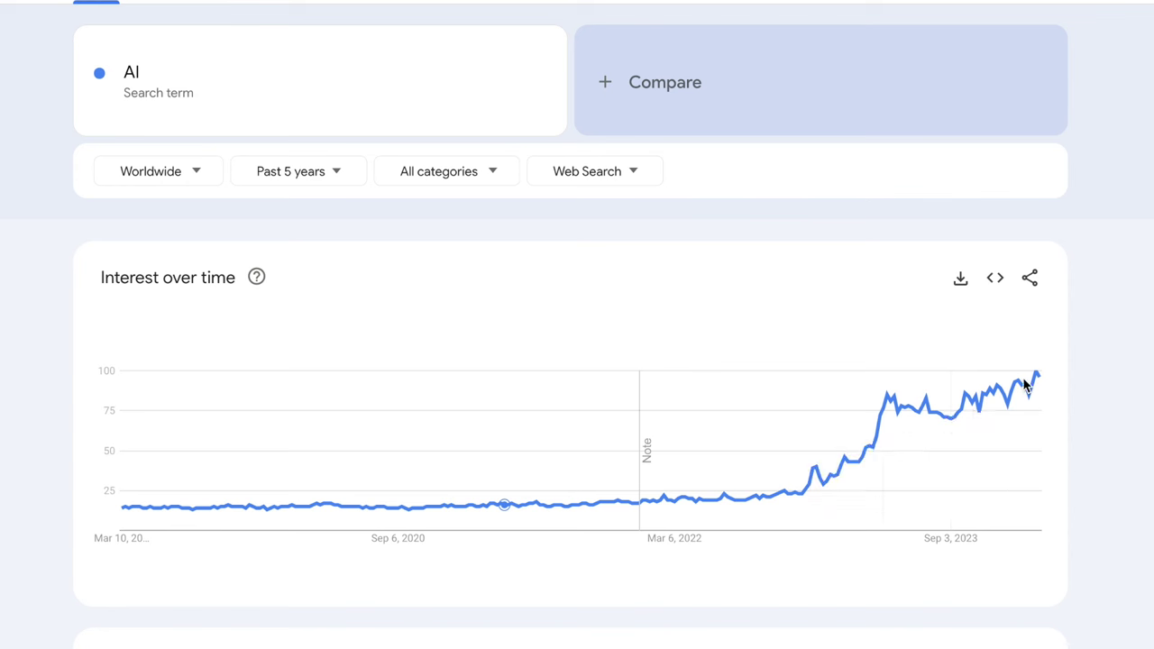
Step: Set the AI trend's time range to Past 30 days
scroll(632, 338, "down", 1)
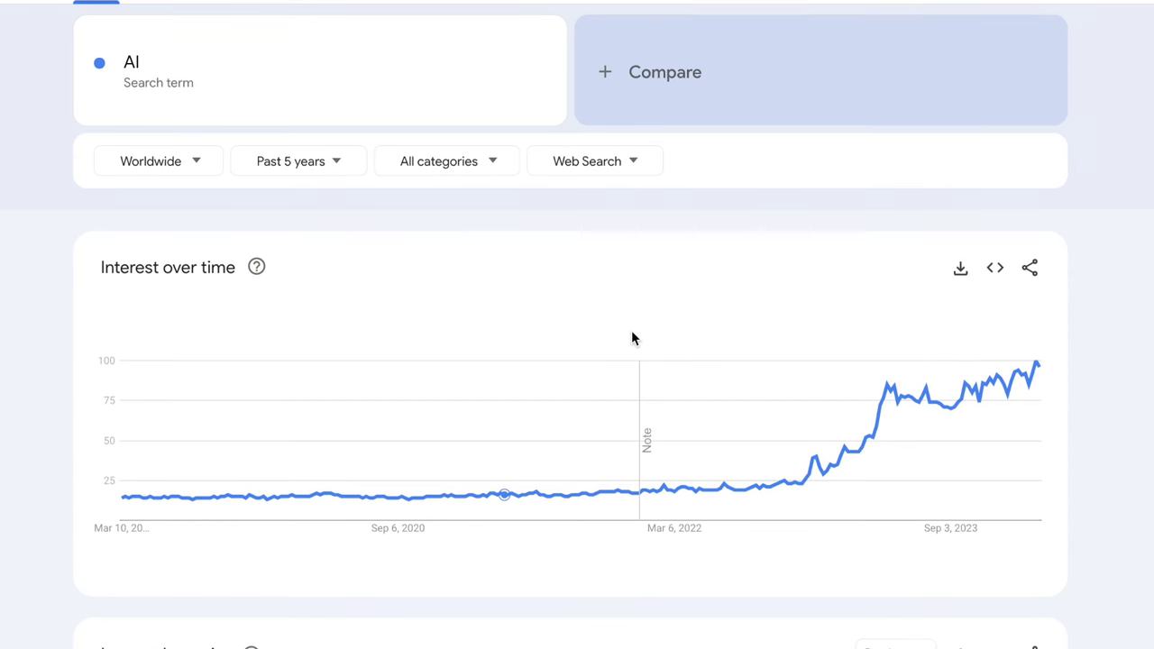
scroll(635, 297, "up", 1)
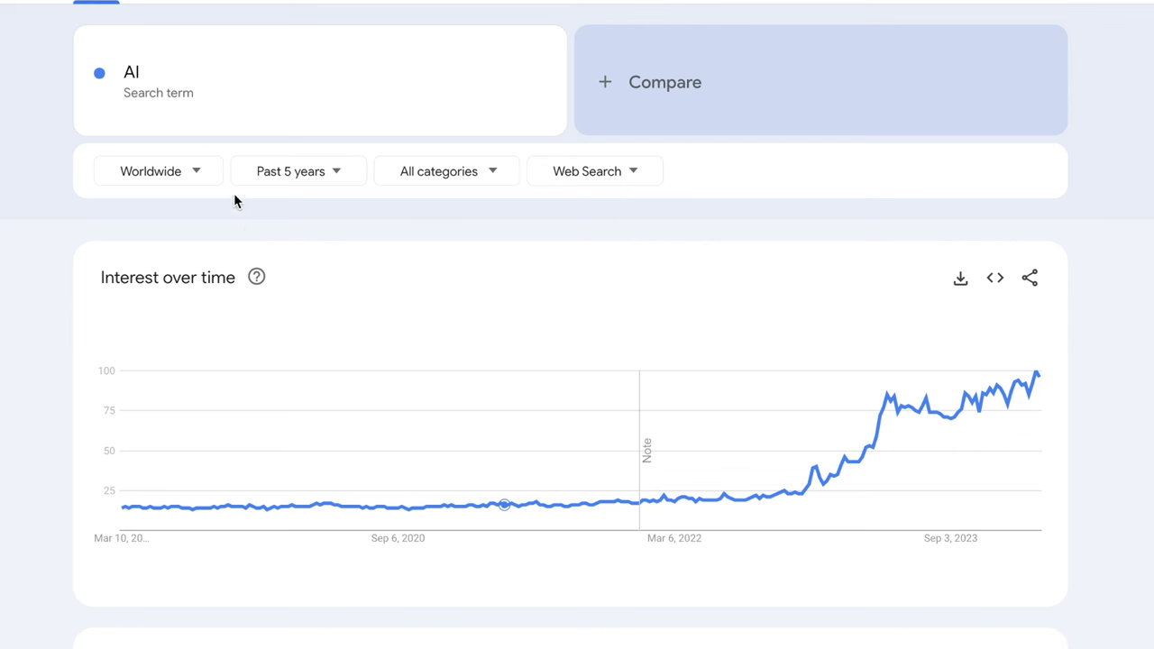
left_click(320, 180)
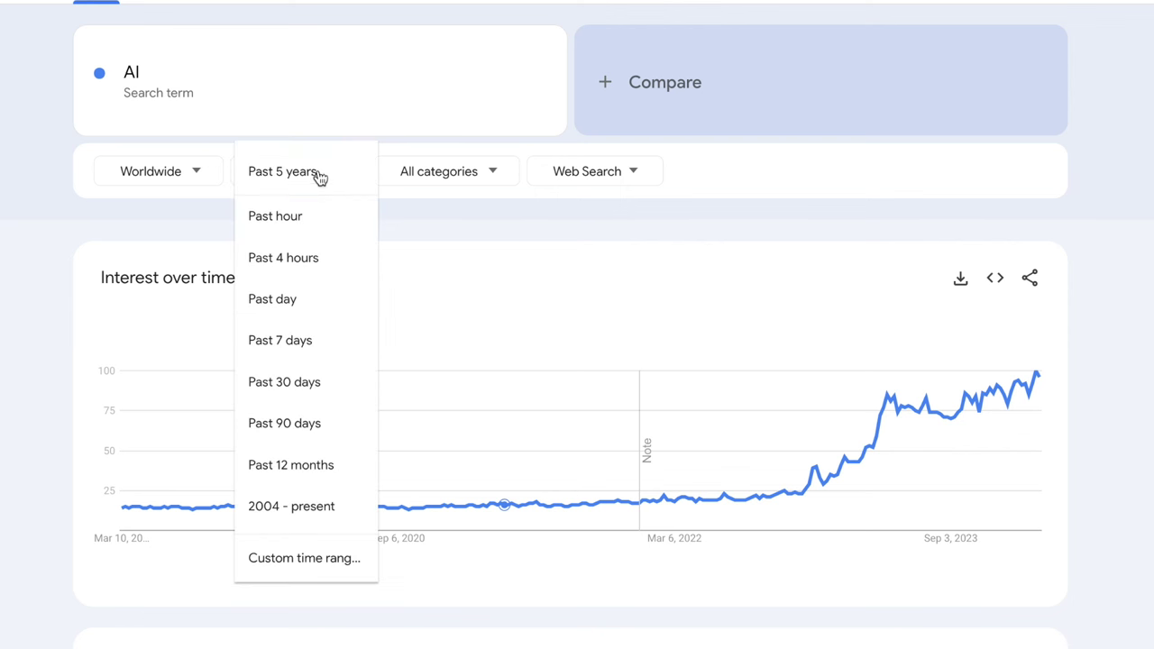
left_click(306, 386)
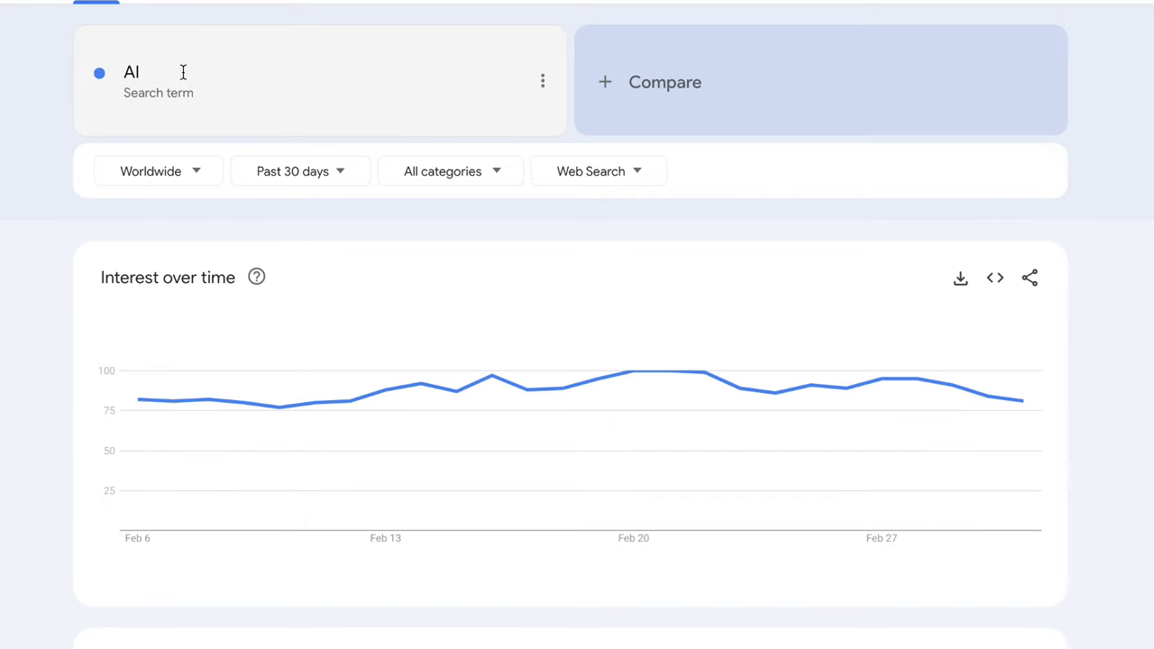
Step: Examine the AI trend's regional interest and rising related topics, and page through the rising related queries to entries 11–15
left_click(116, 66)
left_click(139, 207)
scroll(462, 154, "down", 9)
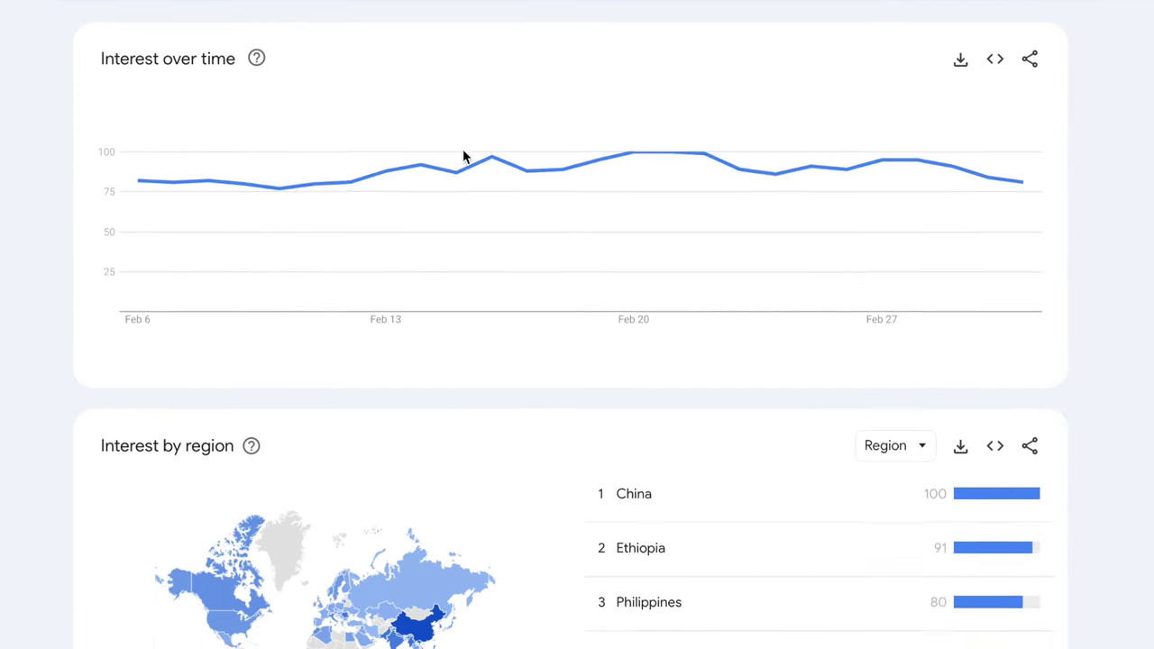
scroll(462, 157, "down", 1)
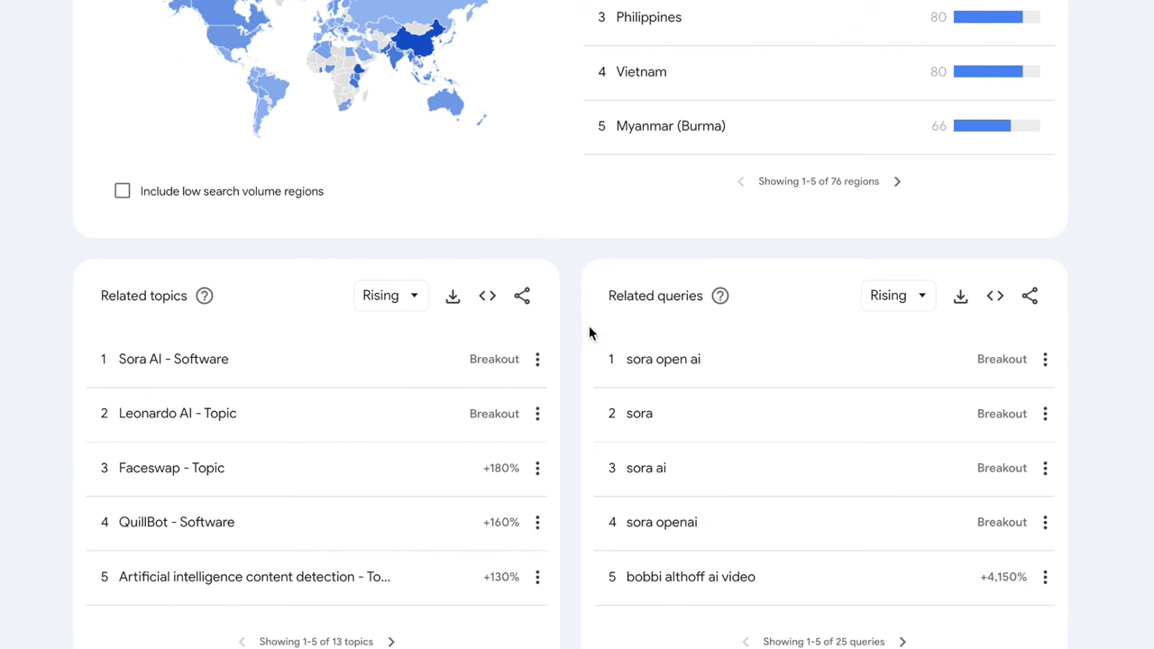
scroll(588, 333, "up", 7)
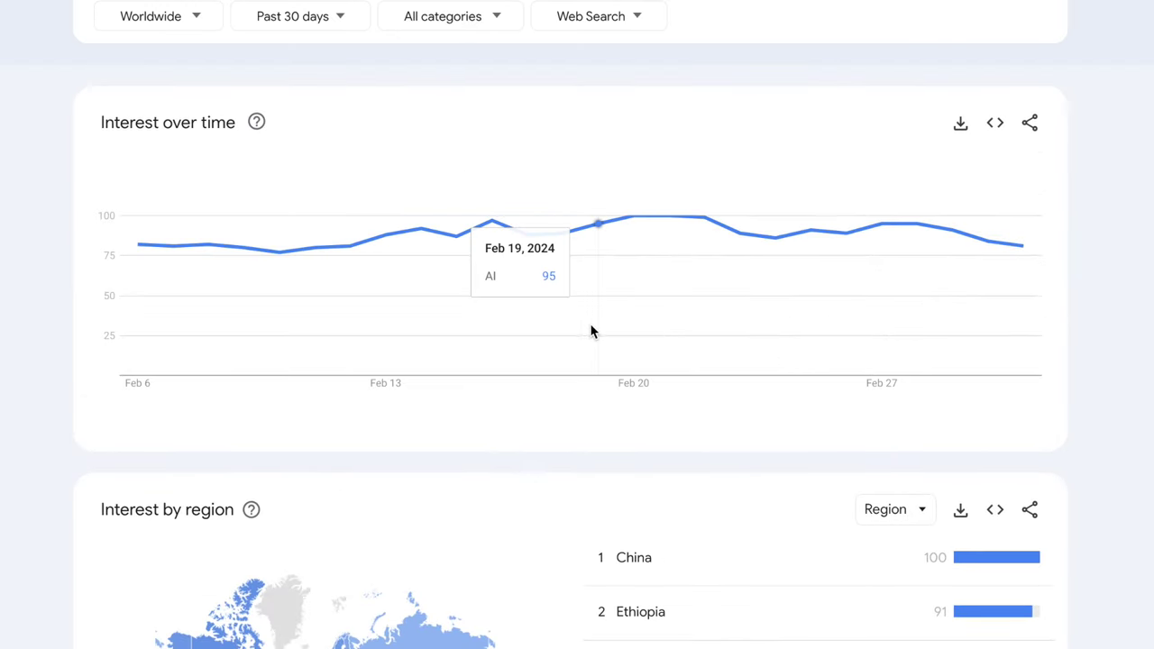
left_click(305, 18)
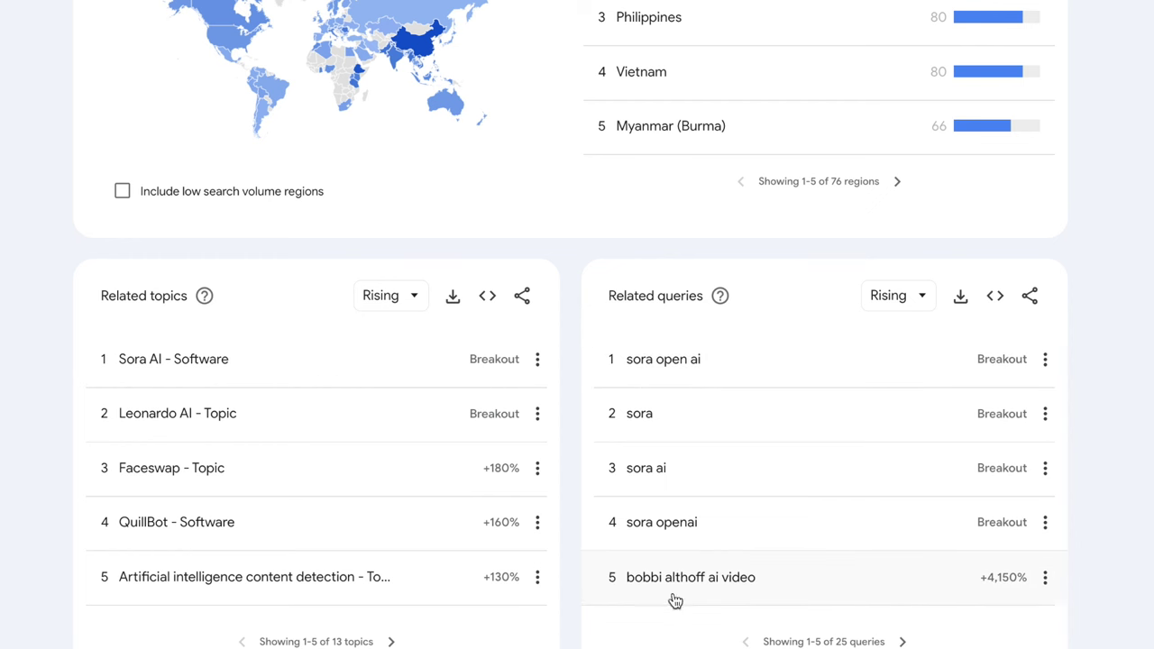
left_click(901, 640)
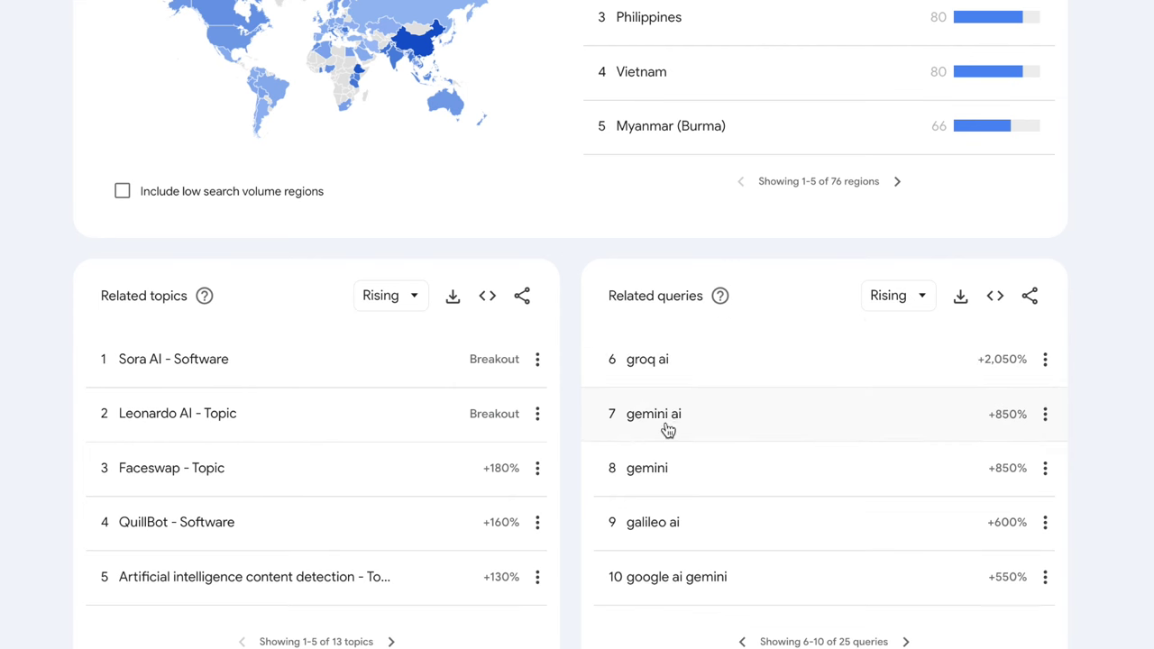
left_click(901, 641)
scroll(486, 250, "up", 6)
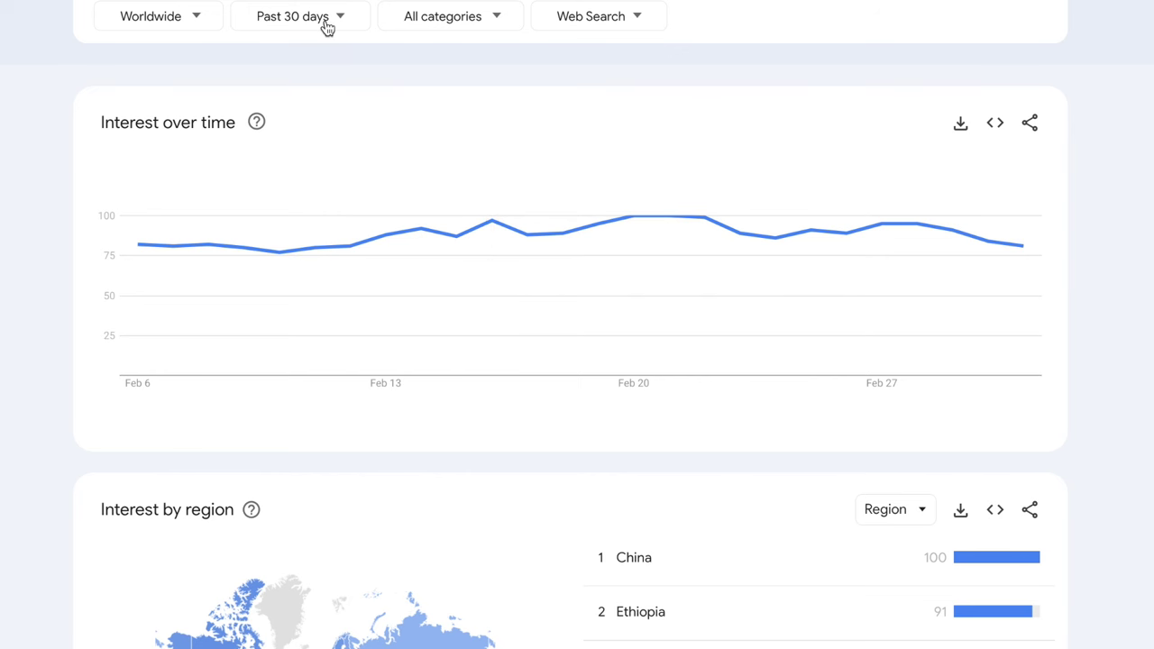
scroll(629, 268, "down", 7)
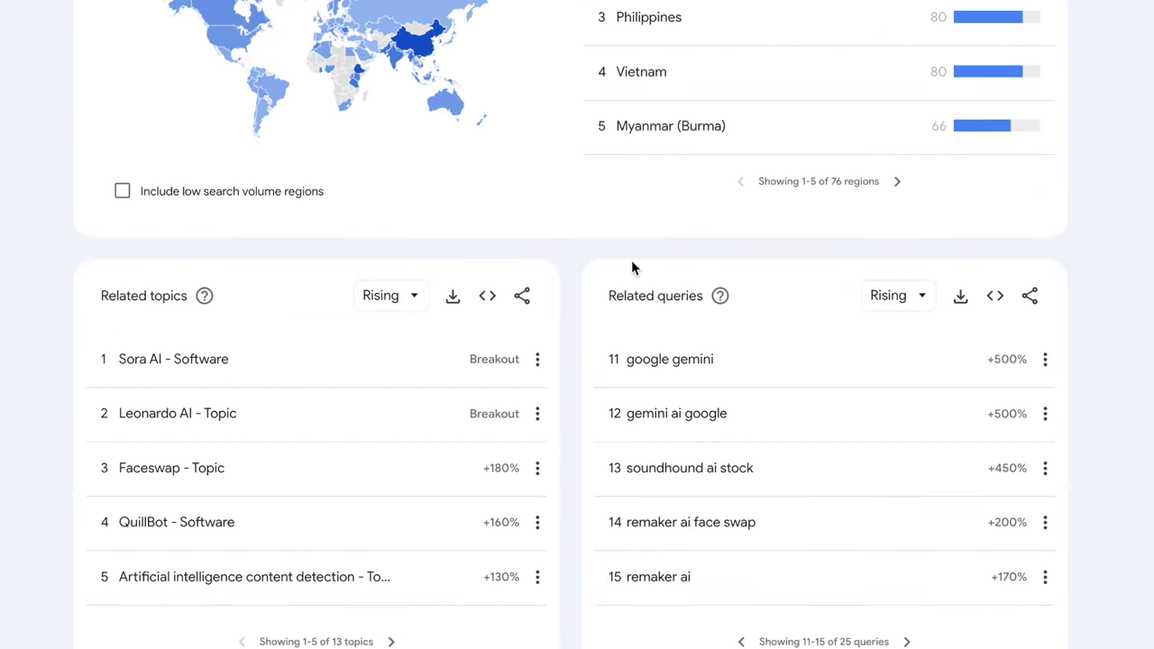
Step: Explore the rising related query "google gemini" and set its time range to Past 90 days
left_click(642, 364)
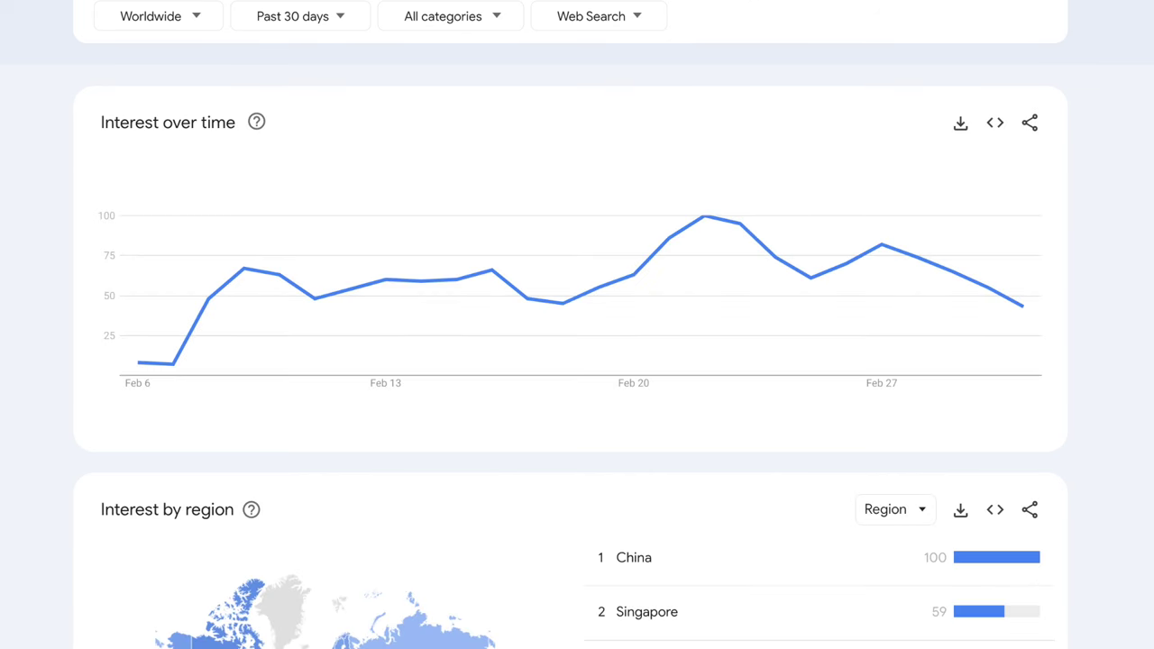
left_click(309, 16)
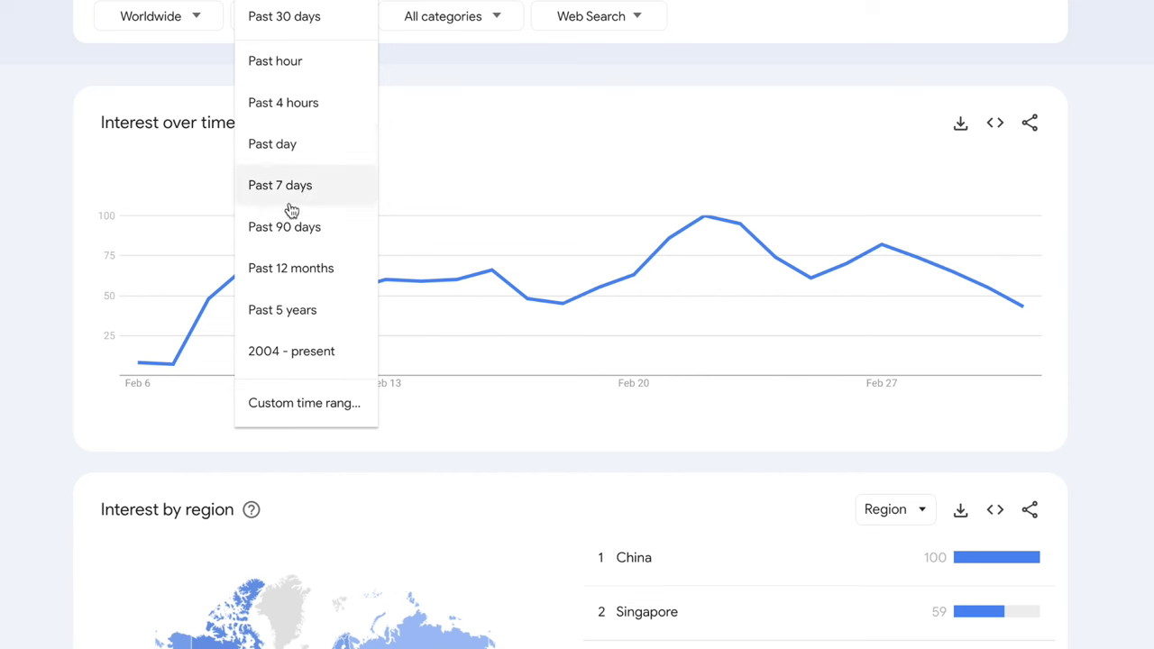
left_click(299, 230)
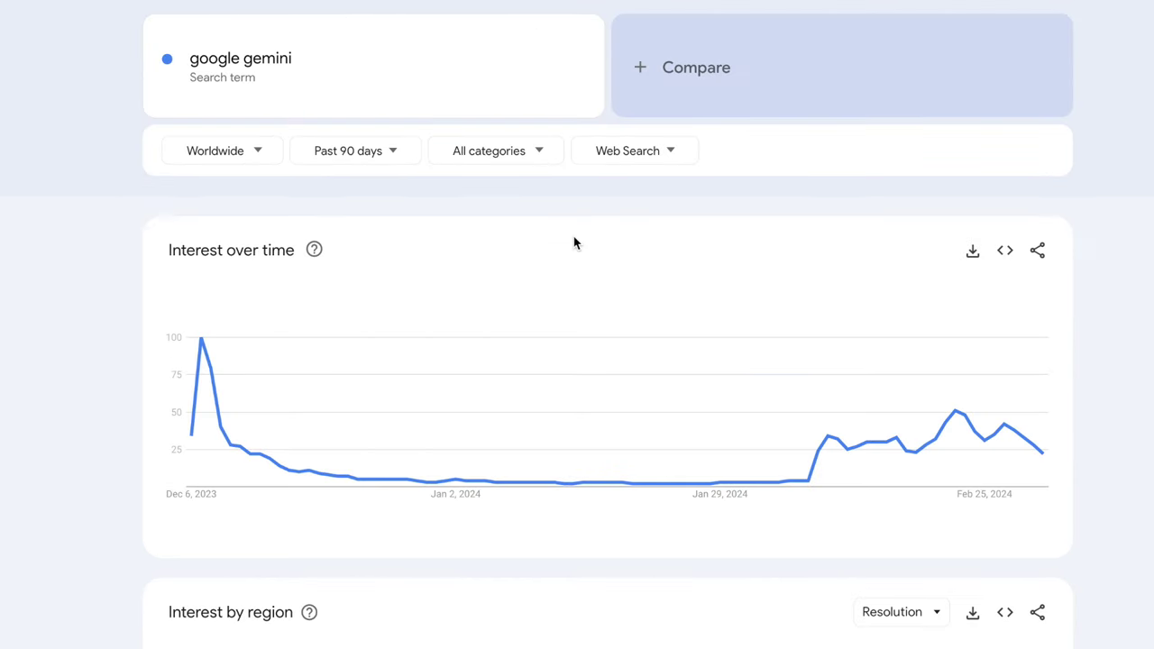
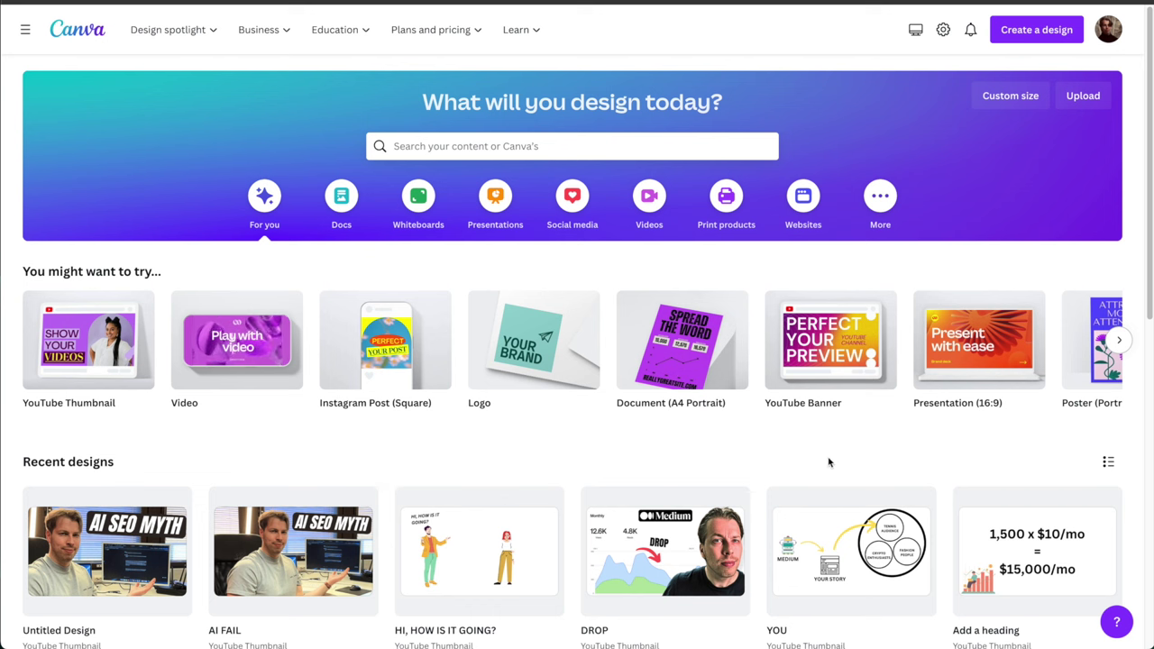
Step: Switch to Canva, create a blank YouTube Thumbnail, and add the recently used neon LINK IN BIO text near the page's upper left
left_click(89, 341)
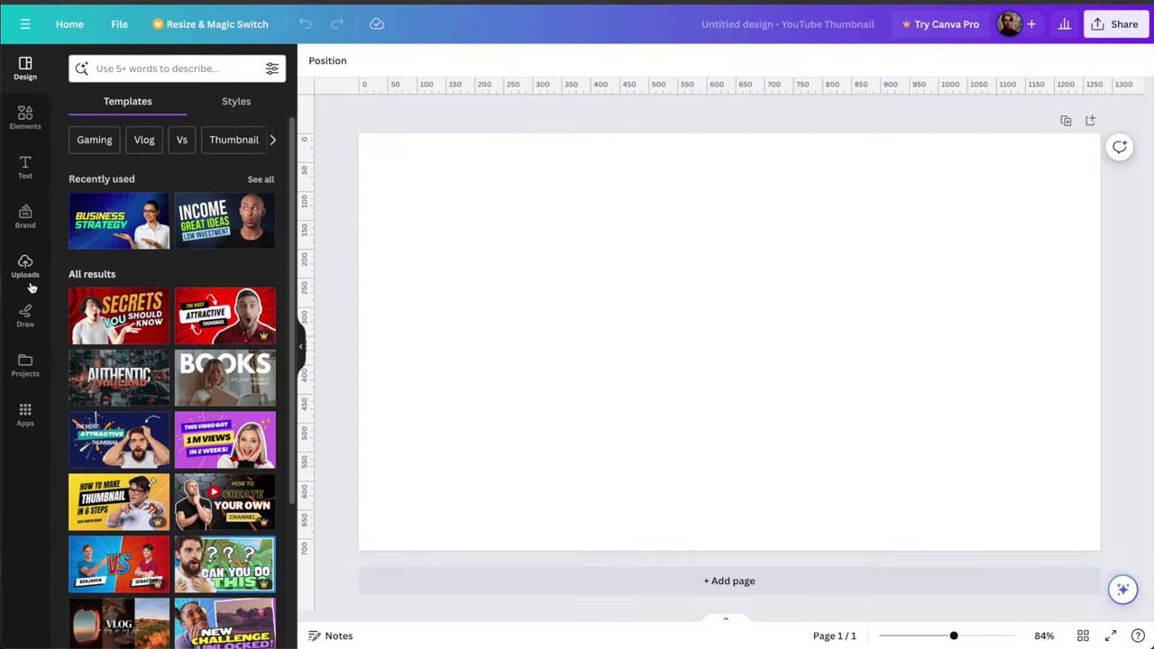
left_click(26, 169)
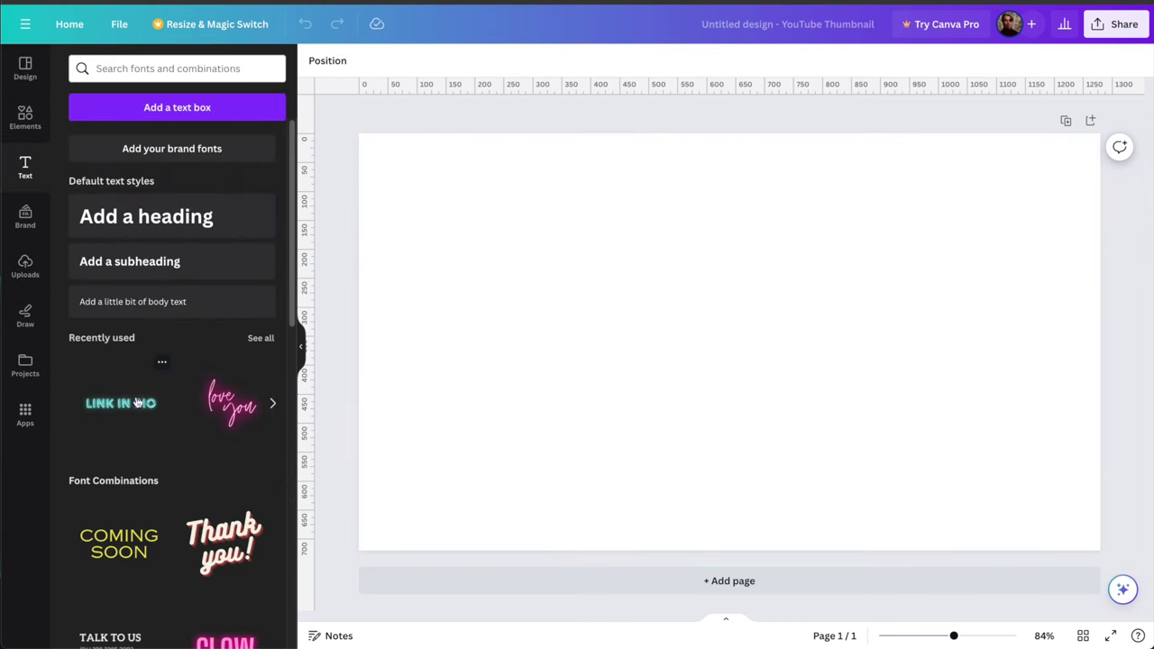
left_click_drag(686, 320, 574, 184)
left_click_drag(859, 252, 777, 237)
Step: Add the recently used man and red-haired woman graphics, placing the man at the lower left and the woman at the lower right
left_click(40, 129)
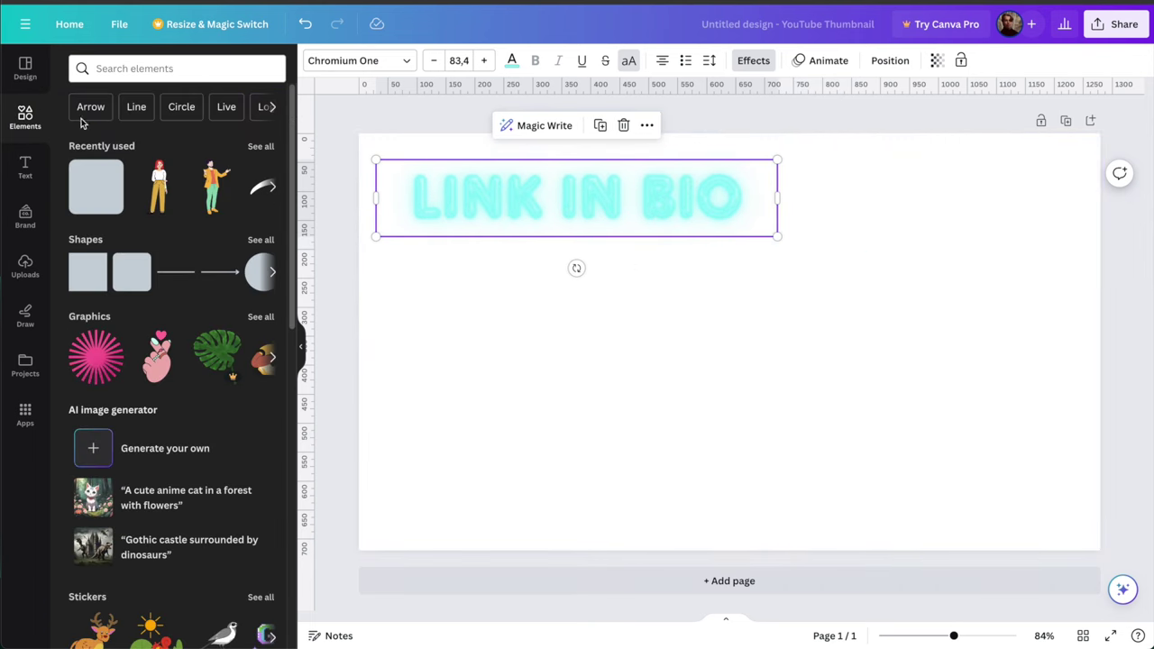
left_click(206, 201)
left_click(208, 205)
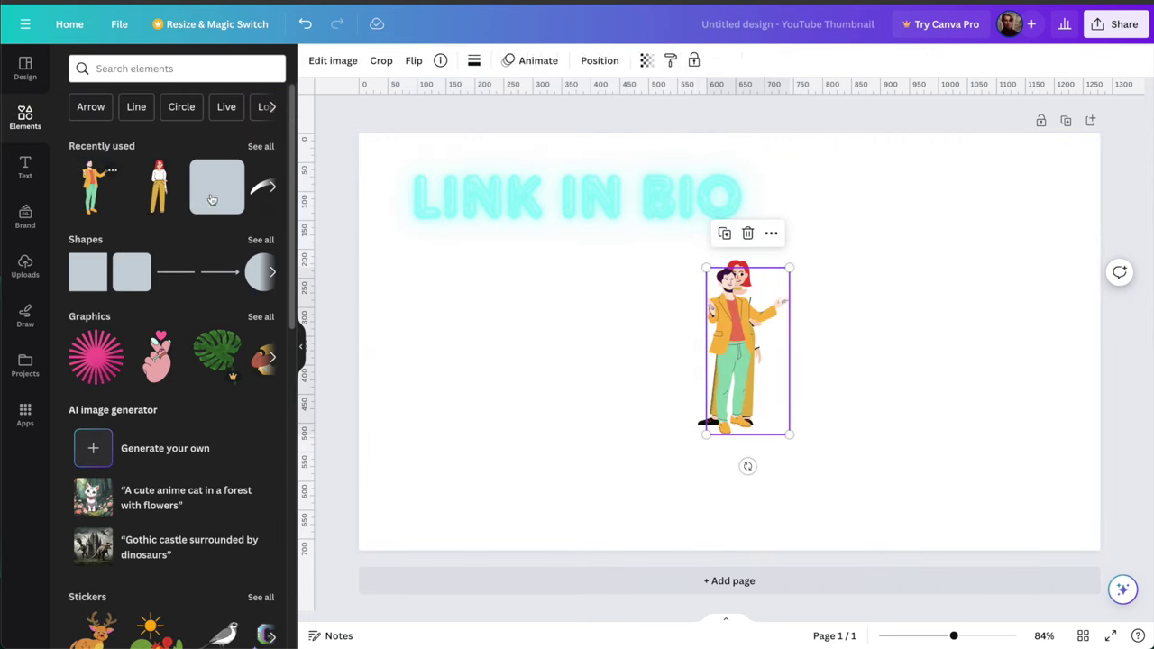
left_click_drag(714, 324, 460, 356)
left_click(735, 361)
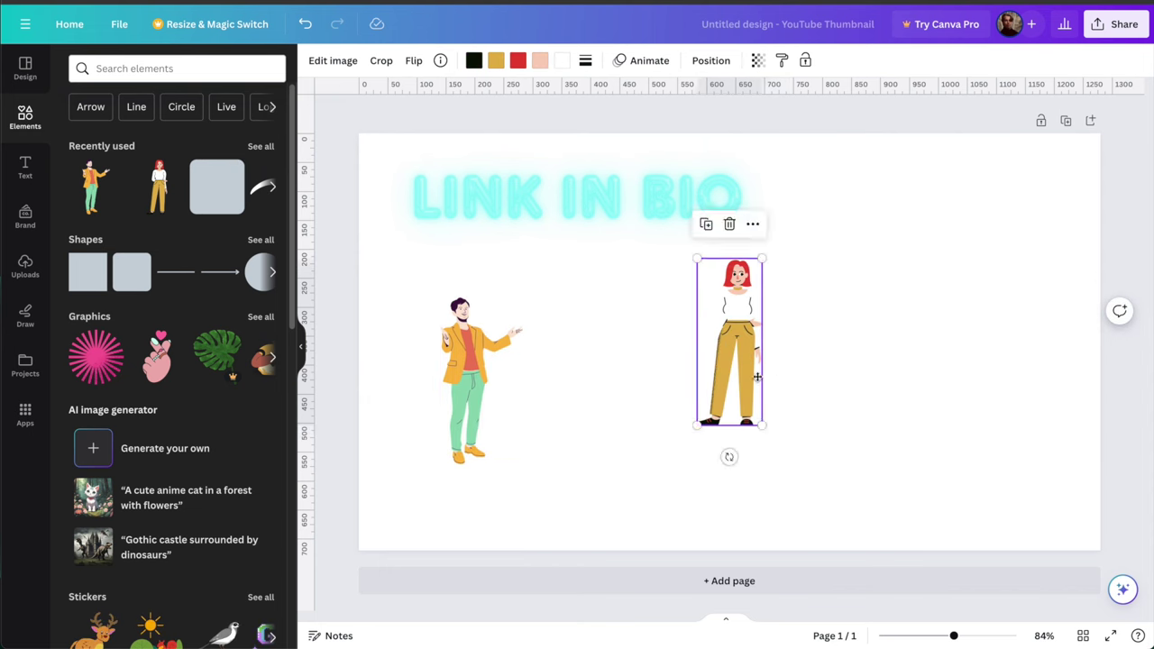
left_click_drag(734, 360, 868, 439)
left_click_drag(507, 387, 513, 434)
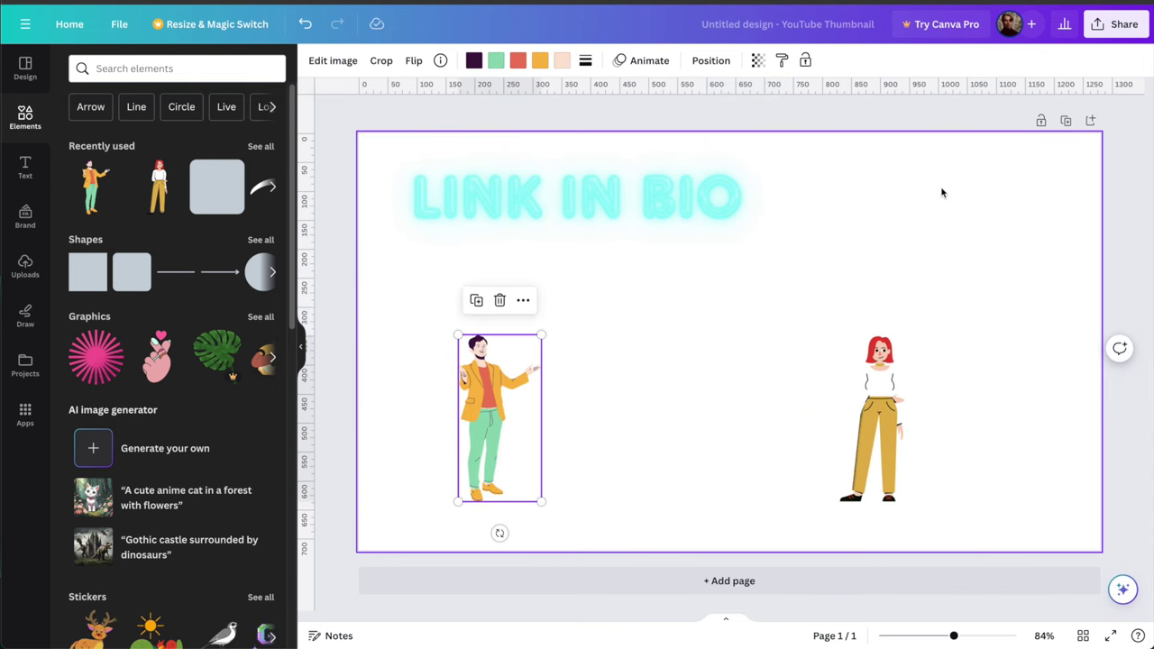
Step: Set the page background to the dark grey default solid colour
left_click(940, 188)
left_click(316, 59)
left_click(315, 60)
left_click(316, 60)
left_click(76, 346)
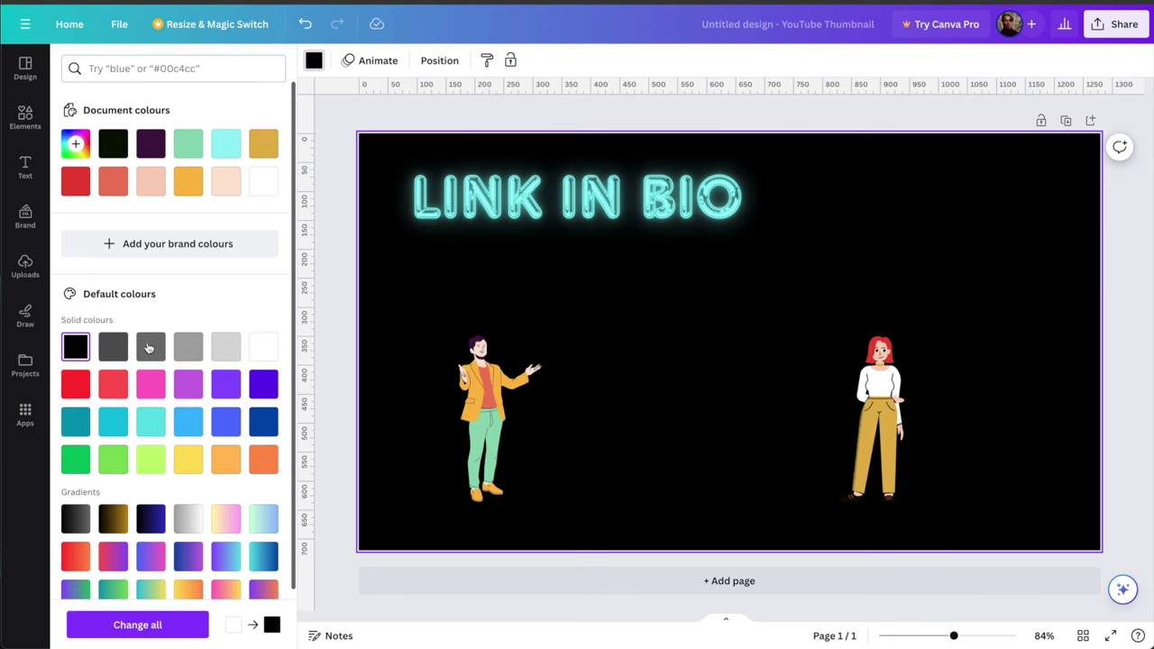
left_click(118, 351)
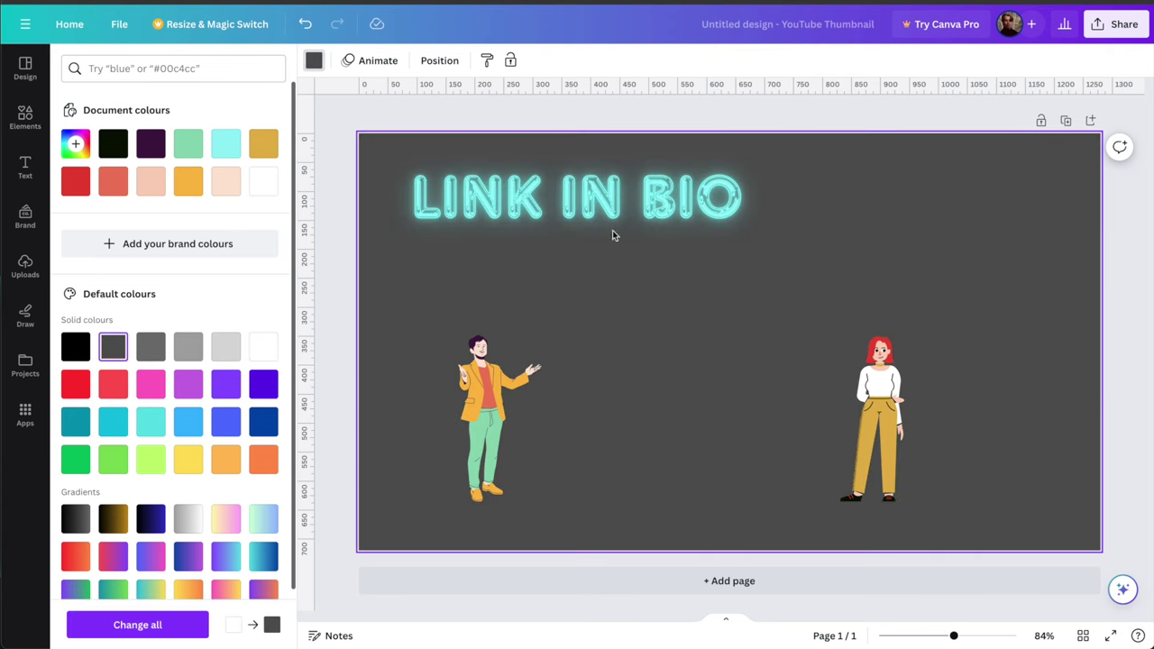
Step: Enlarge the LINK IN BIO text and centre it along the page's top edge
left_click_drag(751, 189, 887, 189)
left_click_drag(893, 234, 1044, 260)
left_click_drag(795, 244, 754, 209)
Step: Enlarge the man and woman graphics to roughly two thirds of the page height, keeping them on opposite sides below the text
left_click(532, 347)
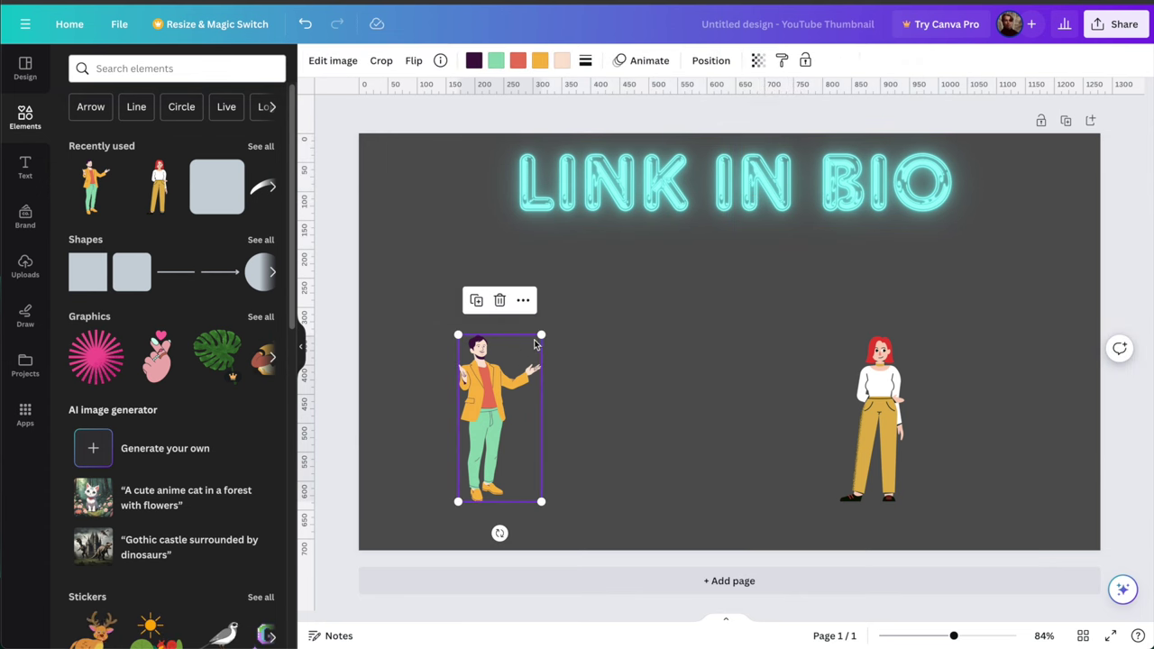
left_click_drag(547, 333, 621, 270)
left_click(885, 399)
left_click_drag(839, 335, 730, 263)
left_click_drag(884, 300, 924, 317)
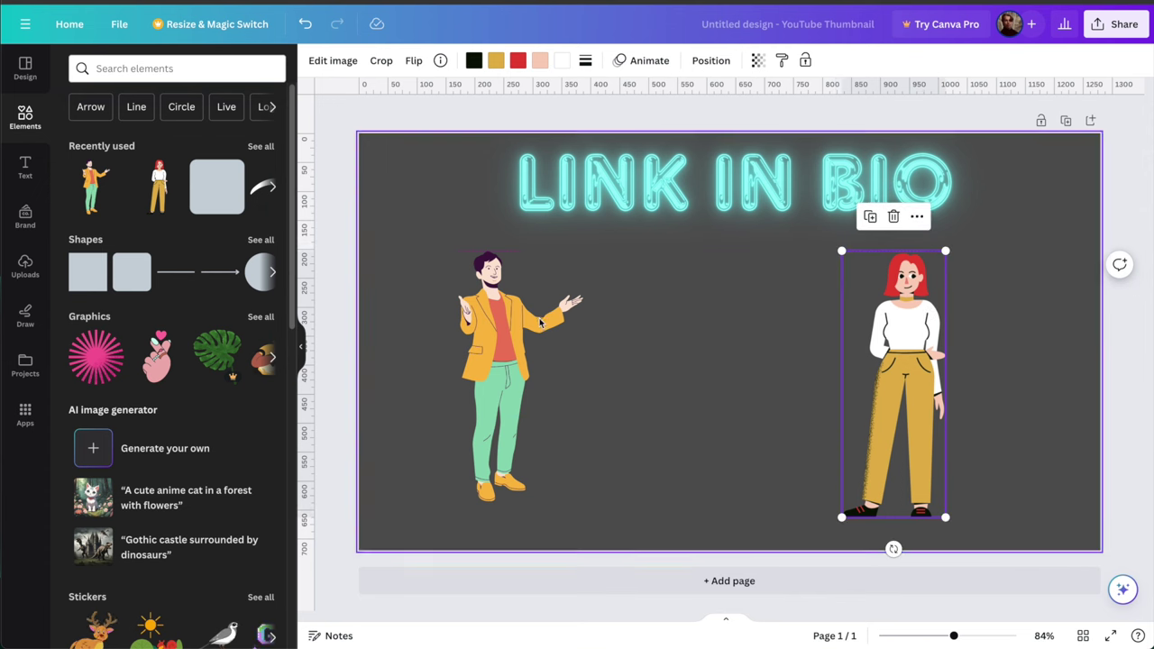
left_click(473, 478)
left_click_drag(454, 500, 427, 521)
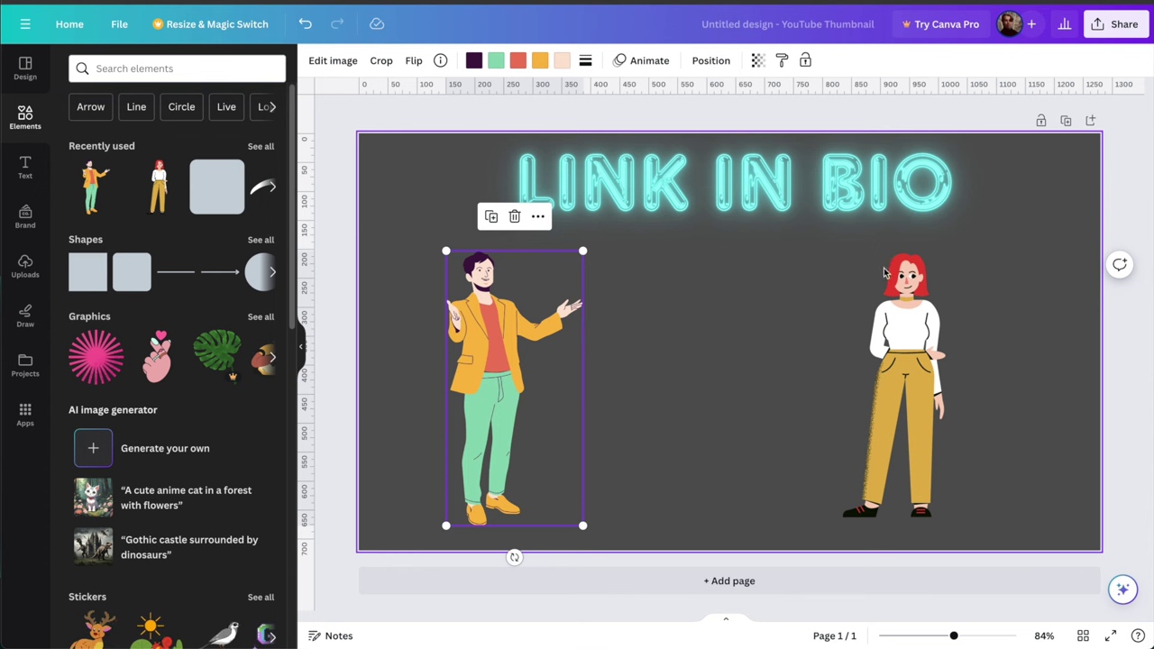
Step: Shrink the LINK IN BIO text to about size 82.2 and recentre it horizontally at the page's top edge
left_click(901, 237)
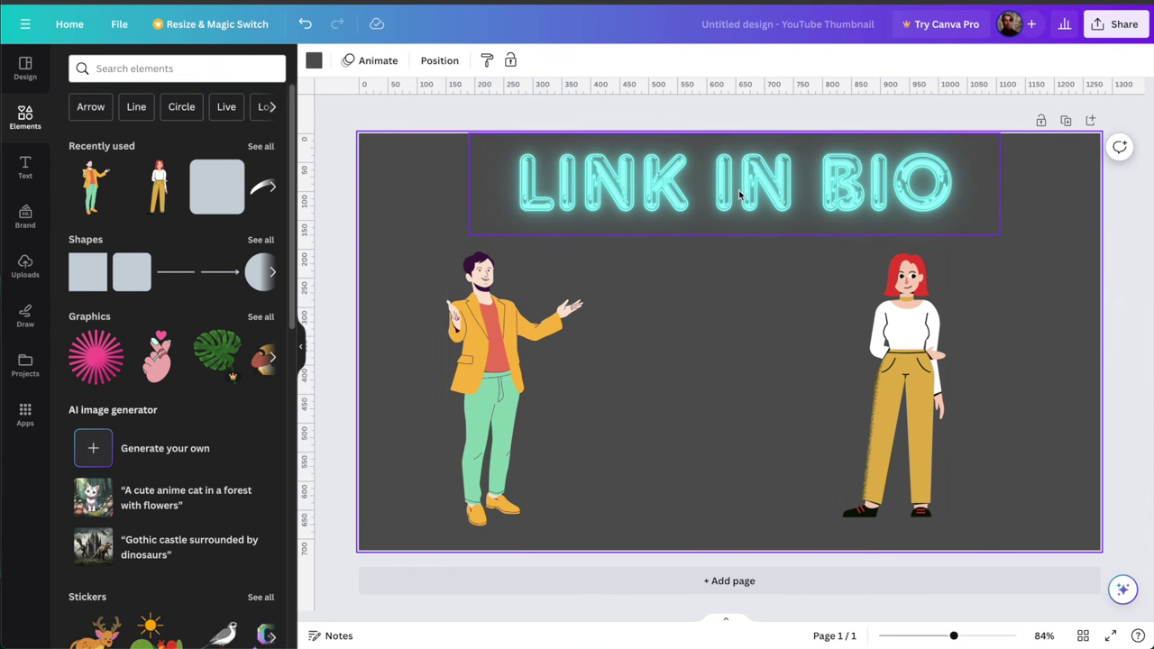
left_click(738, 189)
left_click_drag(989, 233, 856, 200)
left_click_drag(699, 178, 772, 177)
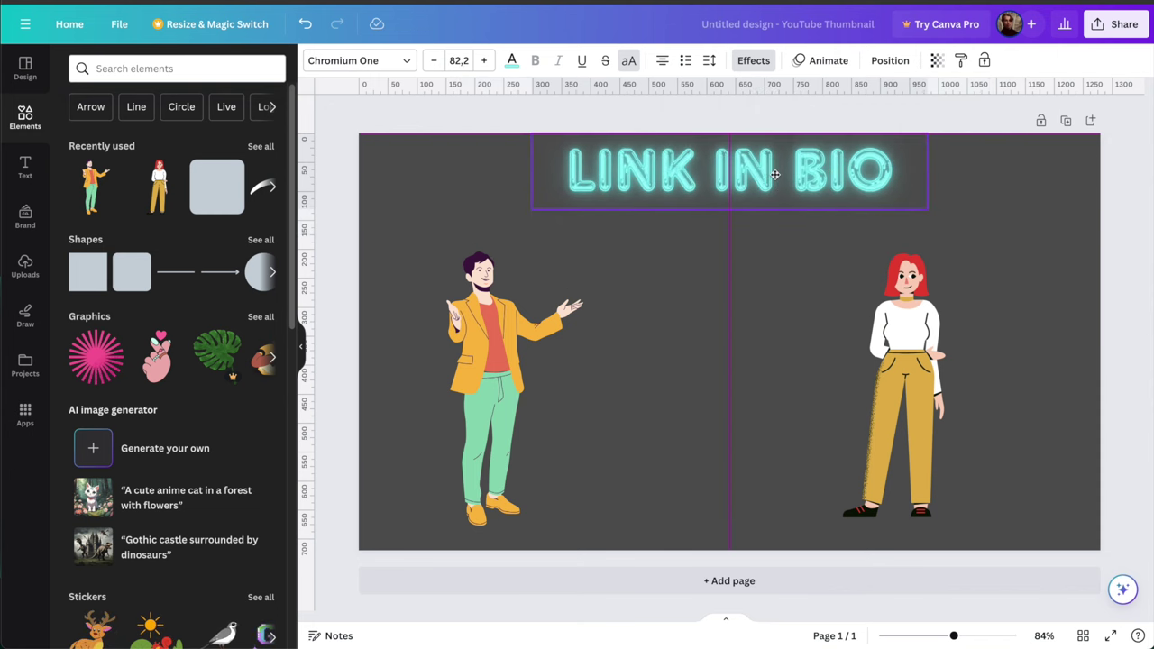
left_click(970, 223)
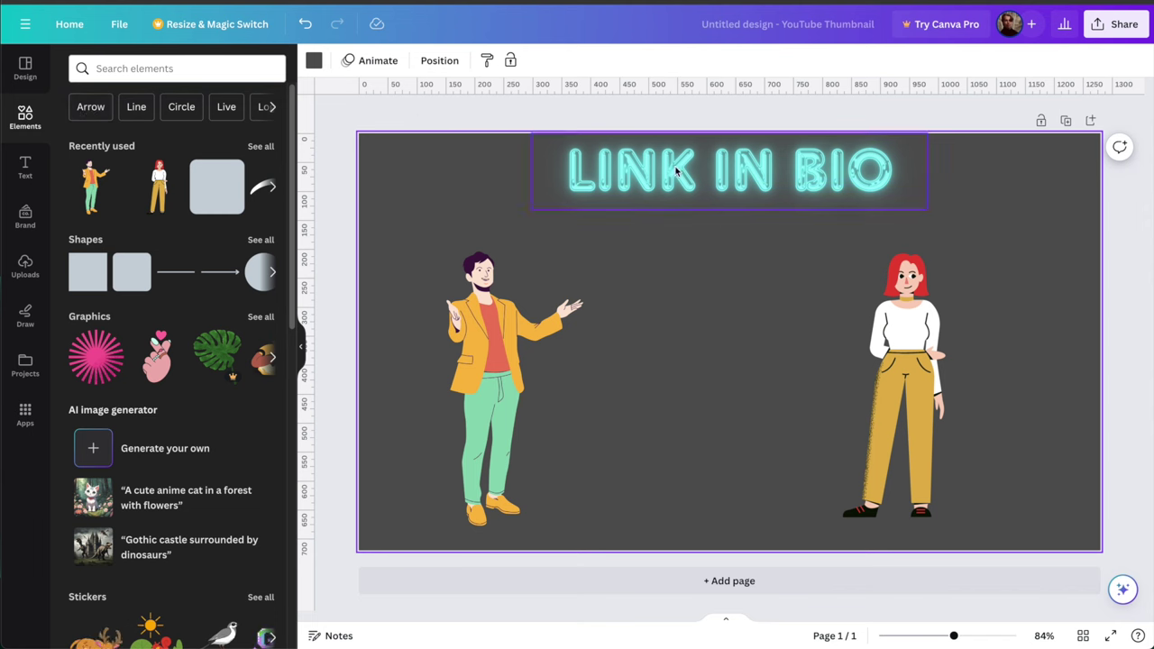
Step: Change the LINK IN BIO text colour to the default solid yellow
left_click(595, 171)
left_click(514, 63)
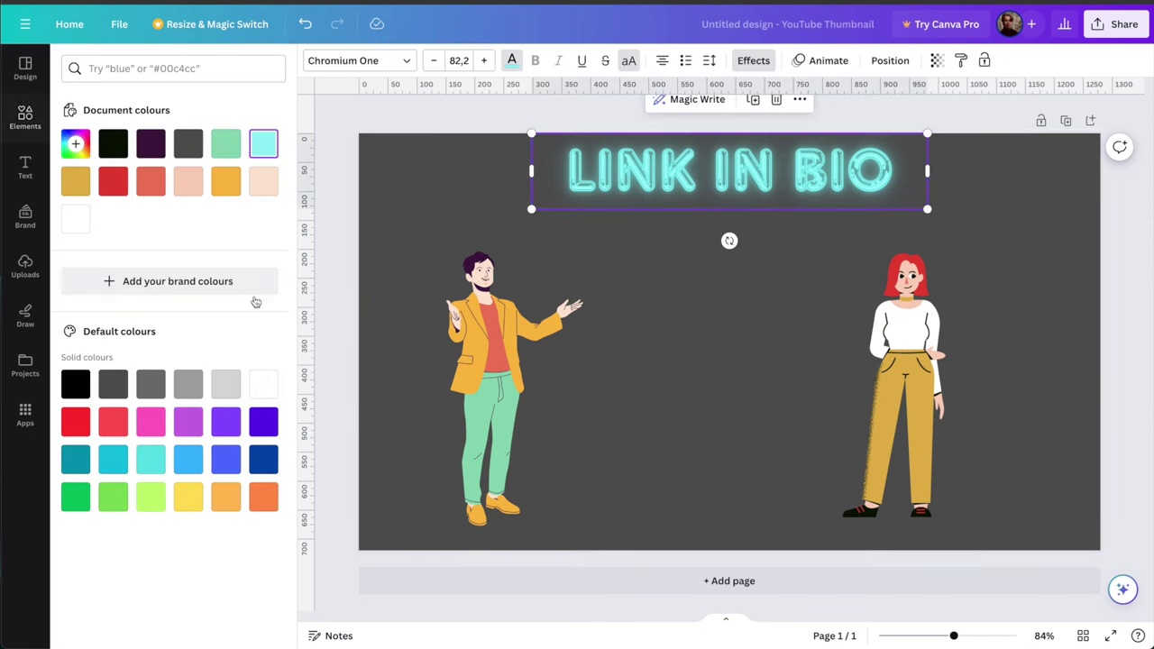
left_click(189, 423)
left_click(188, 497)
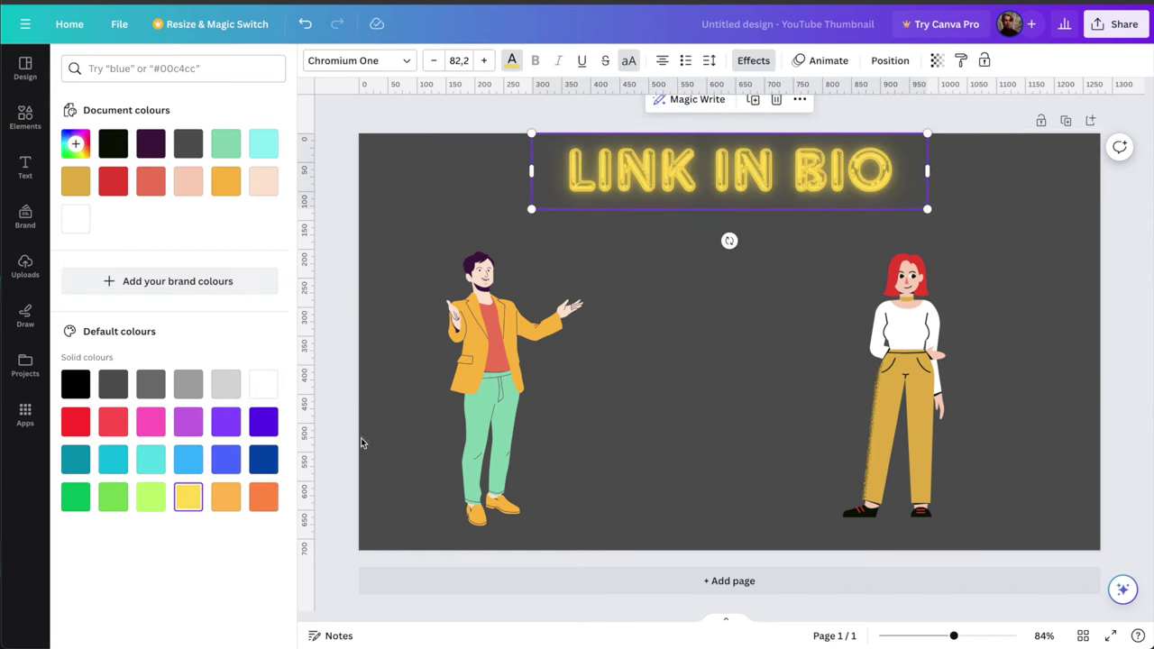
Step: Recolour the man's green trousers, trying dark blue before choosing the light grey default solid colour
left_click(484, 365)
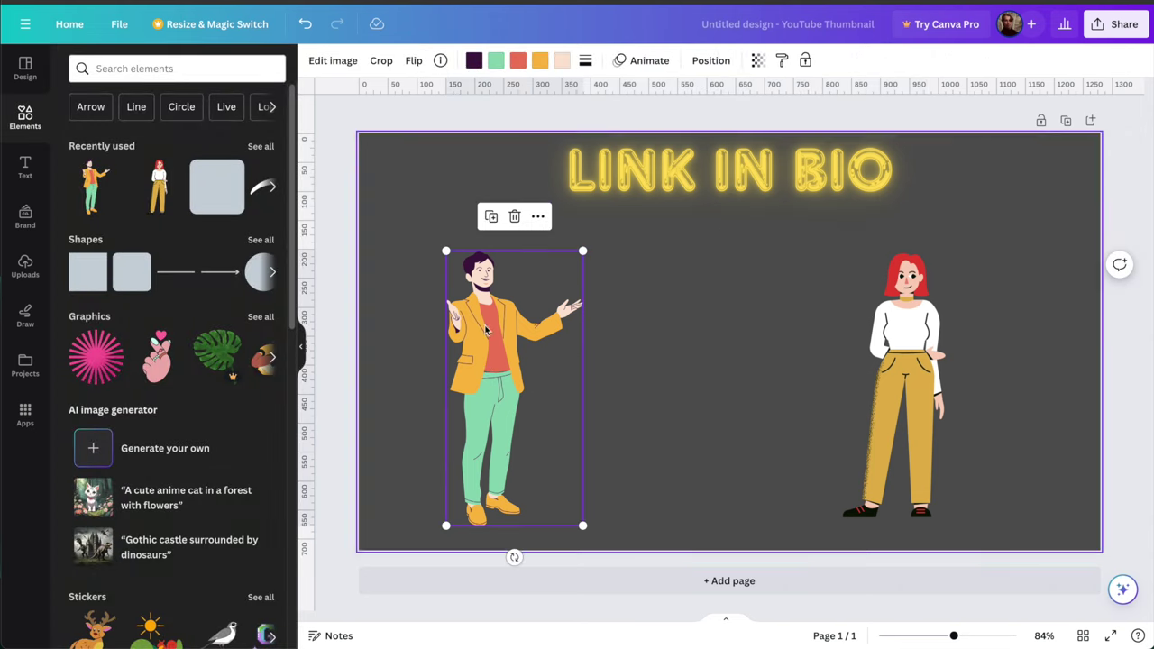
left_click(496, 61)
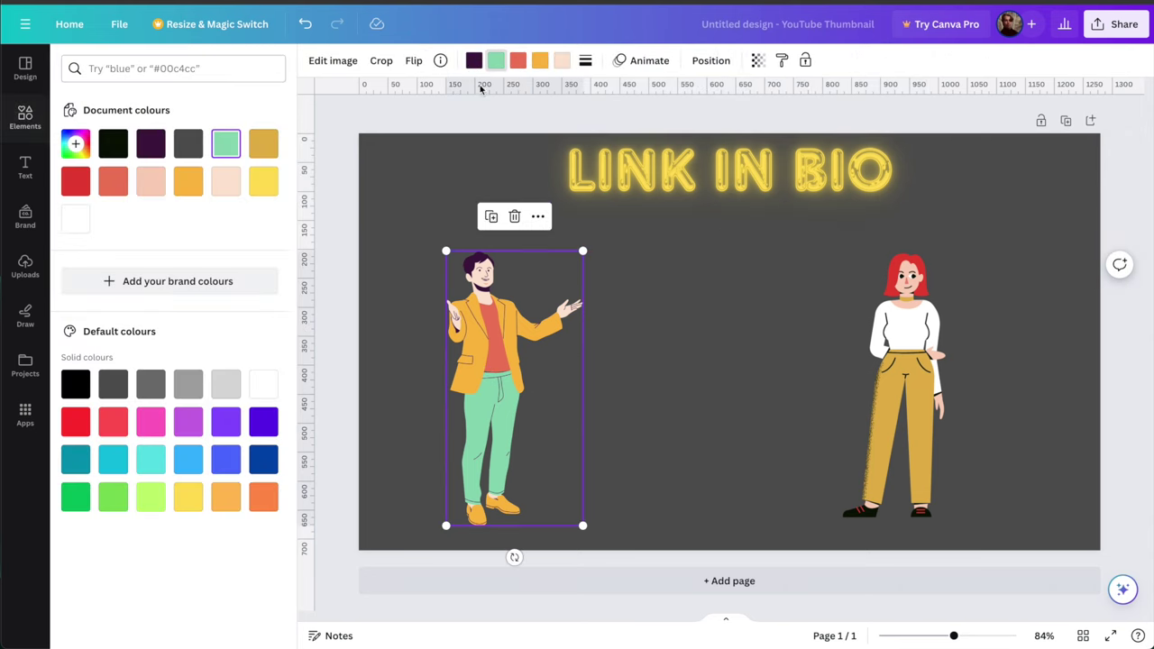
left_click(263, 457)
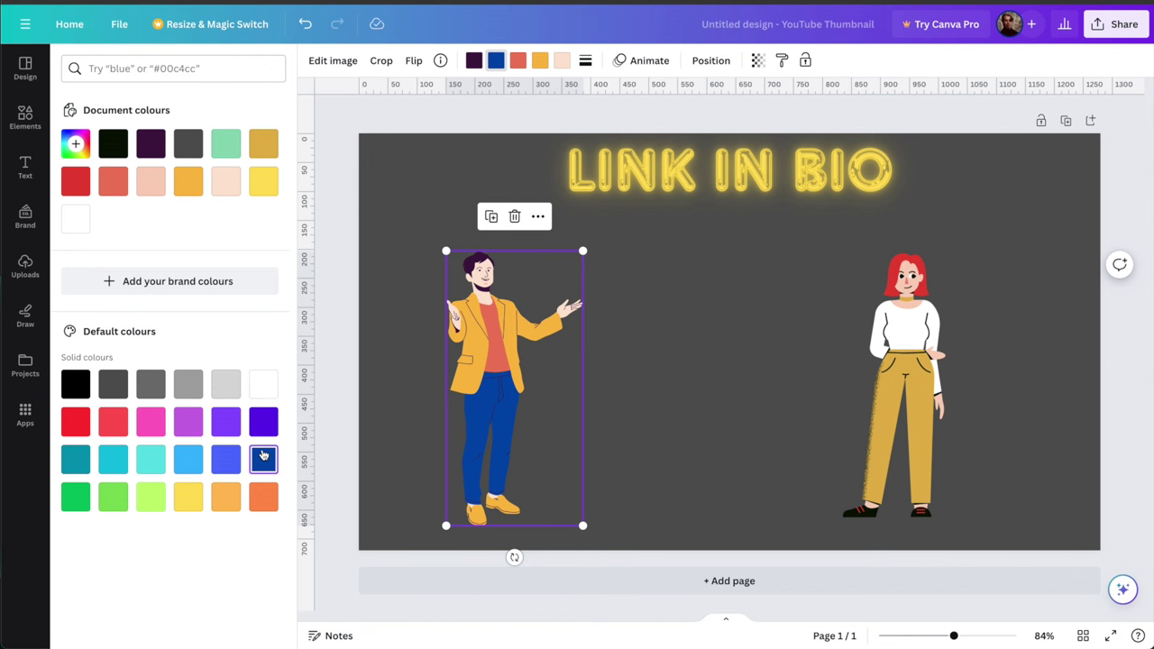
left_click(226, 385)
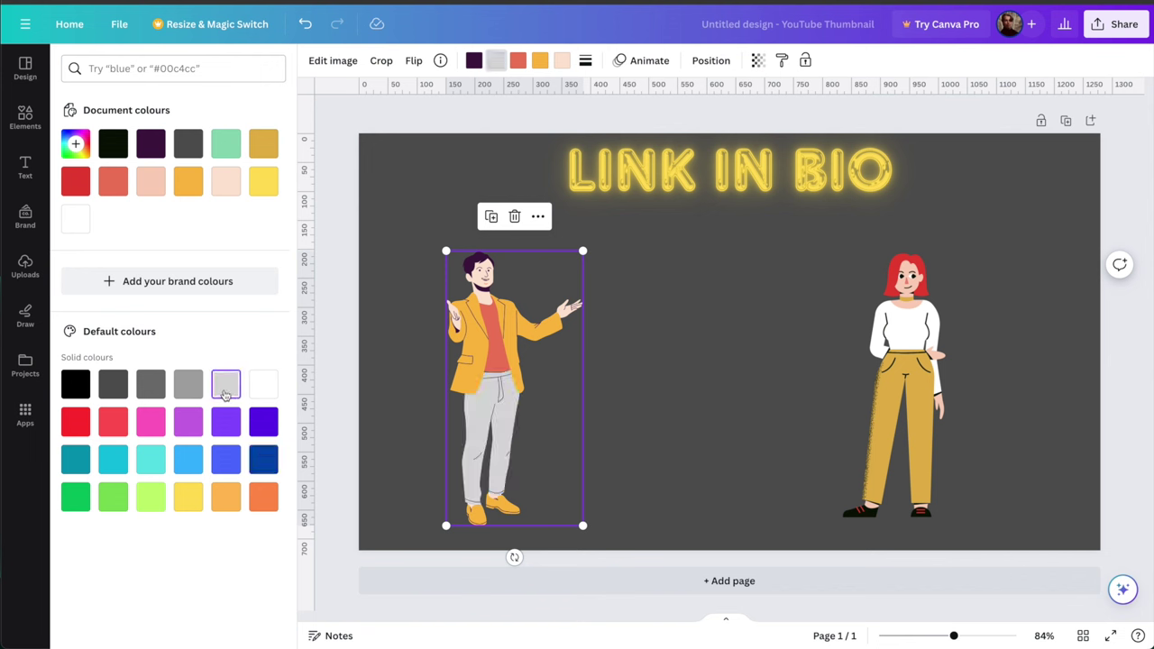
Step: Recolour the man's orange jacket and shoes, trying blue, purple and grey tones before choosing the default solid black
left_click(539, 60)
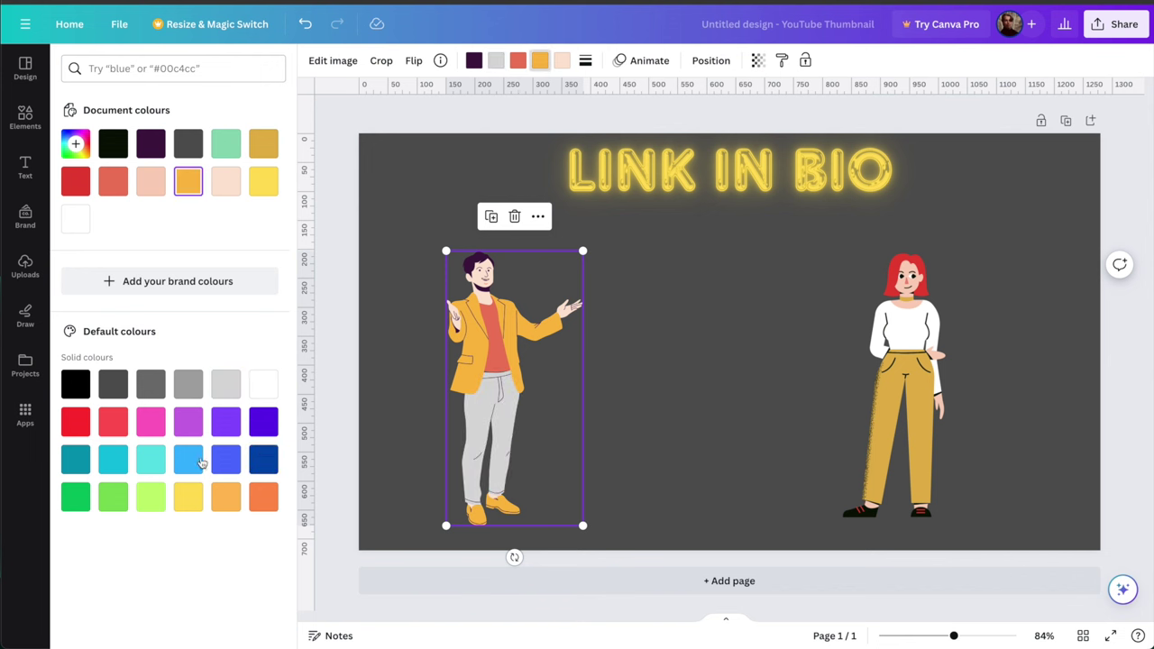
left_click(232, 460)
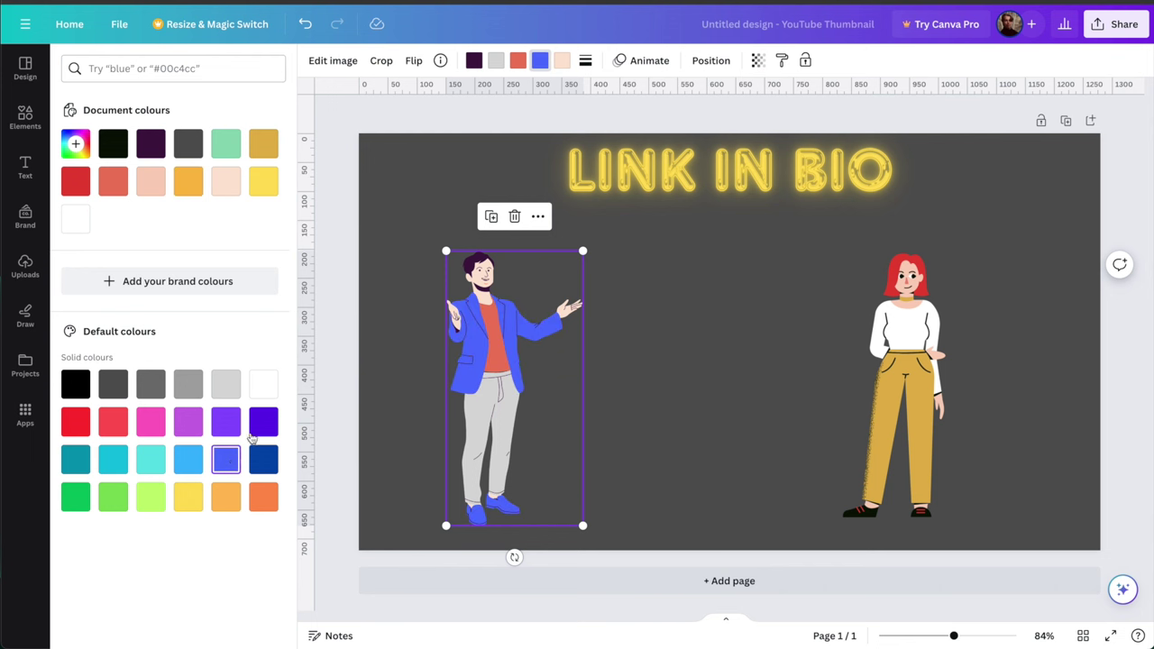
left_click(218, 423)
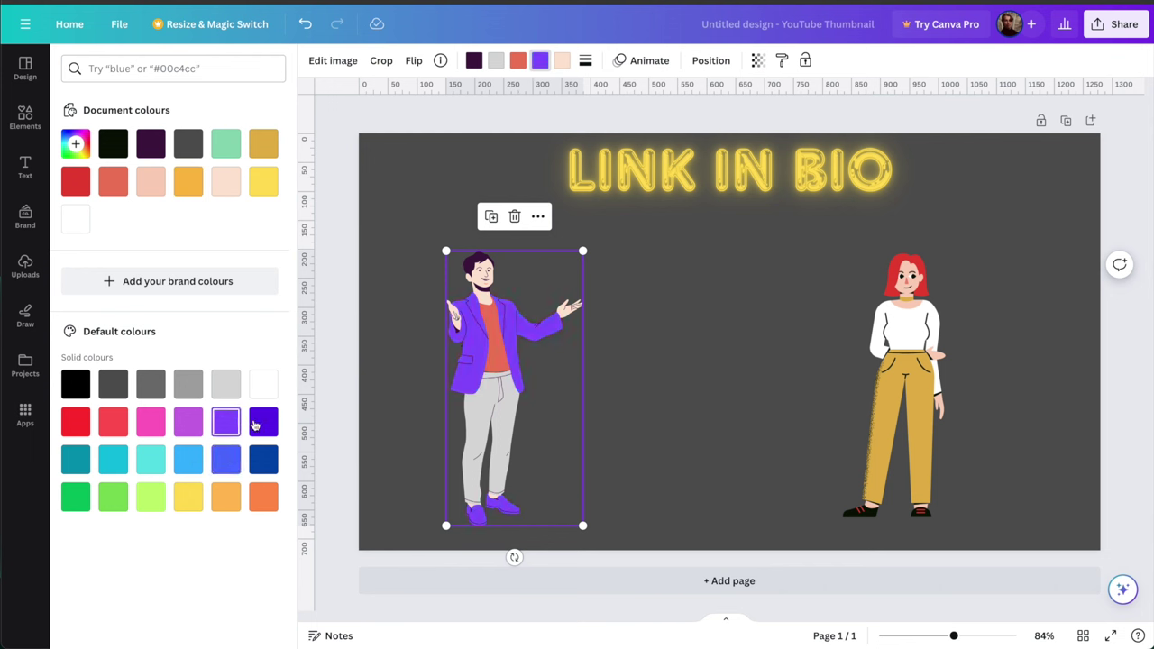
left_click(255, 424)
left_click(224, 385)
left_click(188, 385)
left_click(151, 385)
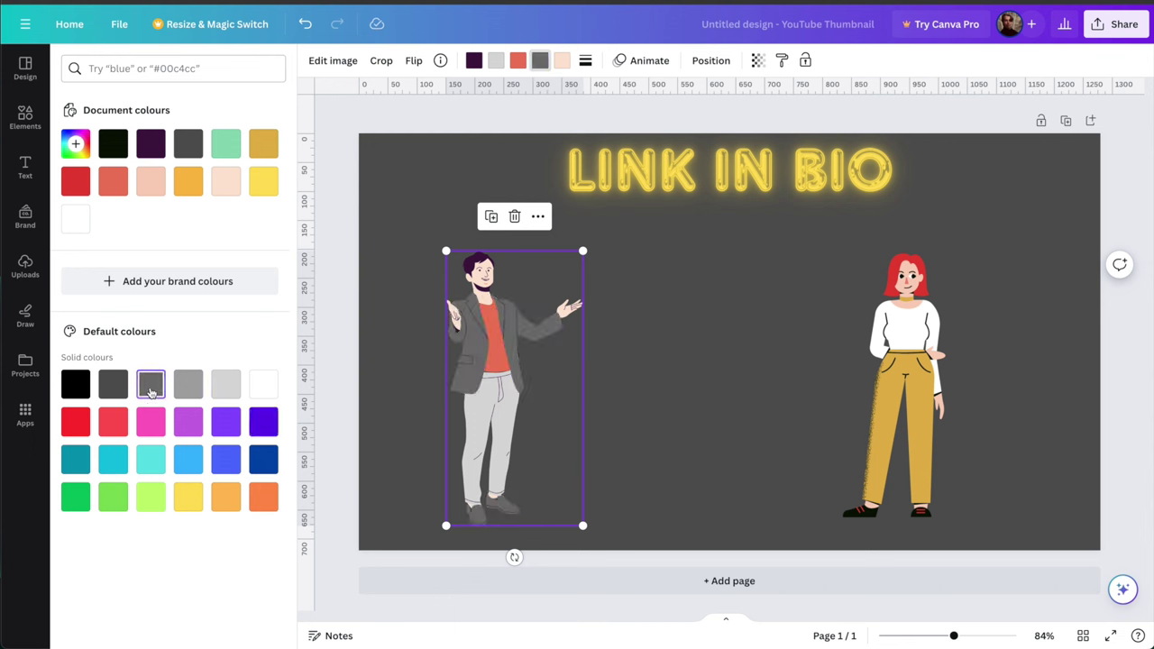
left_click(115, 388)
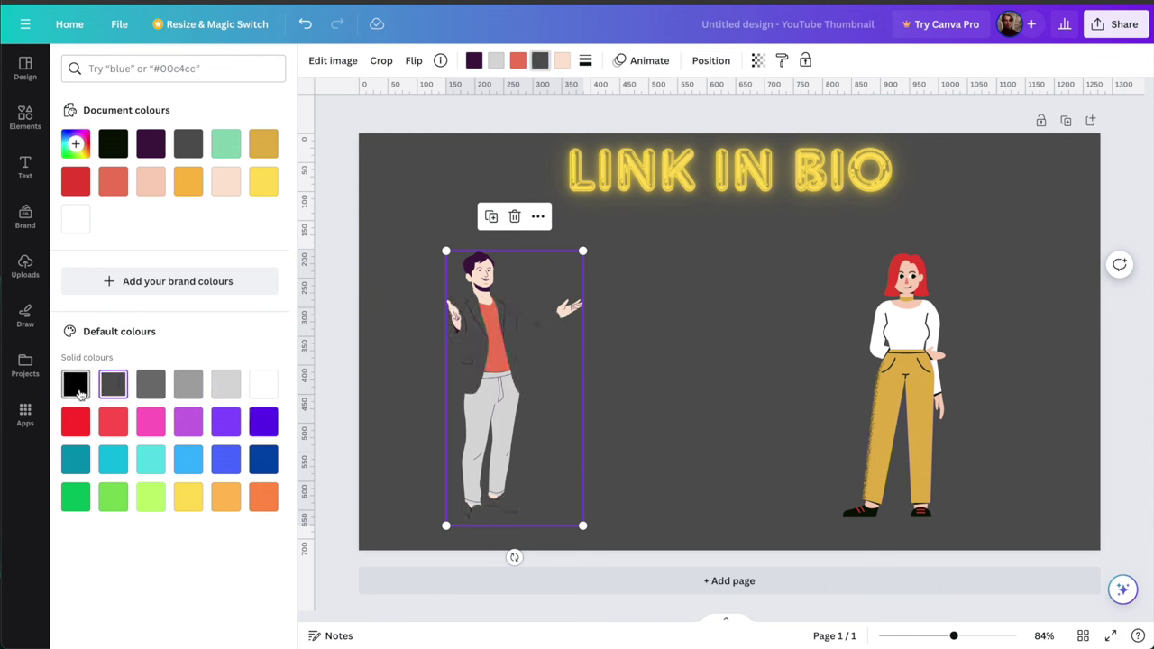
left_click(76, 390)
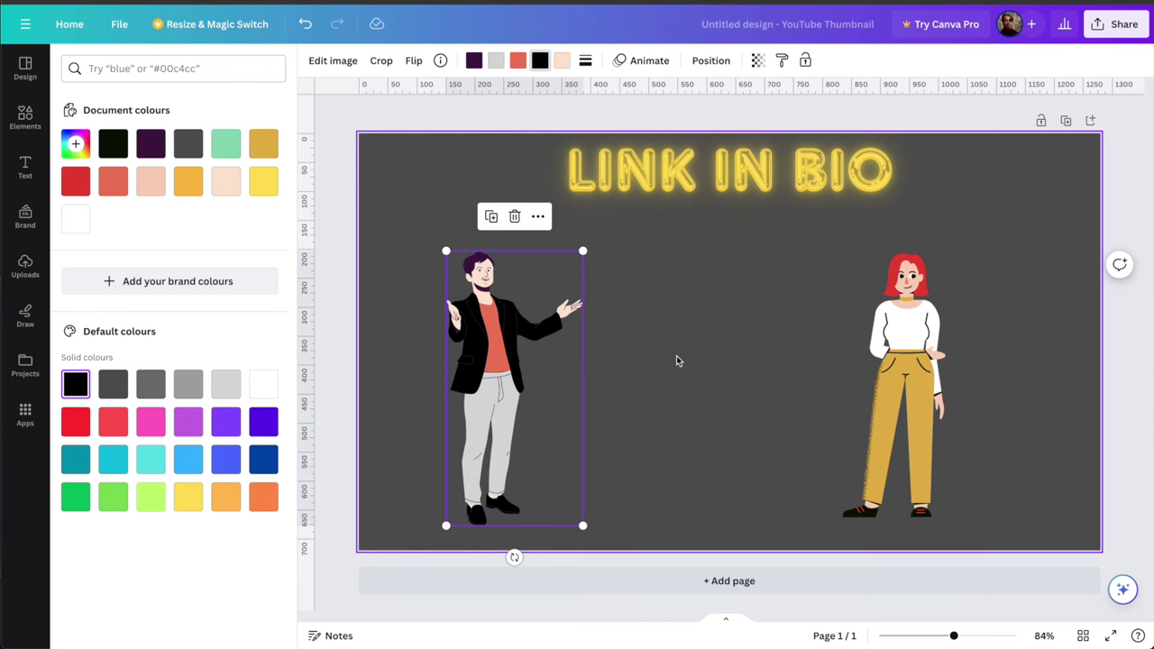
Step: Shrink the woman graphic slightly and recolour her white top, trying greys, blue, yellow and light orange before choosing the default solid dark orange
left_click(876, 296)
left_click_drag(842, 251, 847, 267)
left_click(562, 61)
left_click(225, 384)
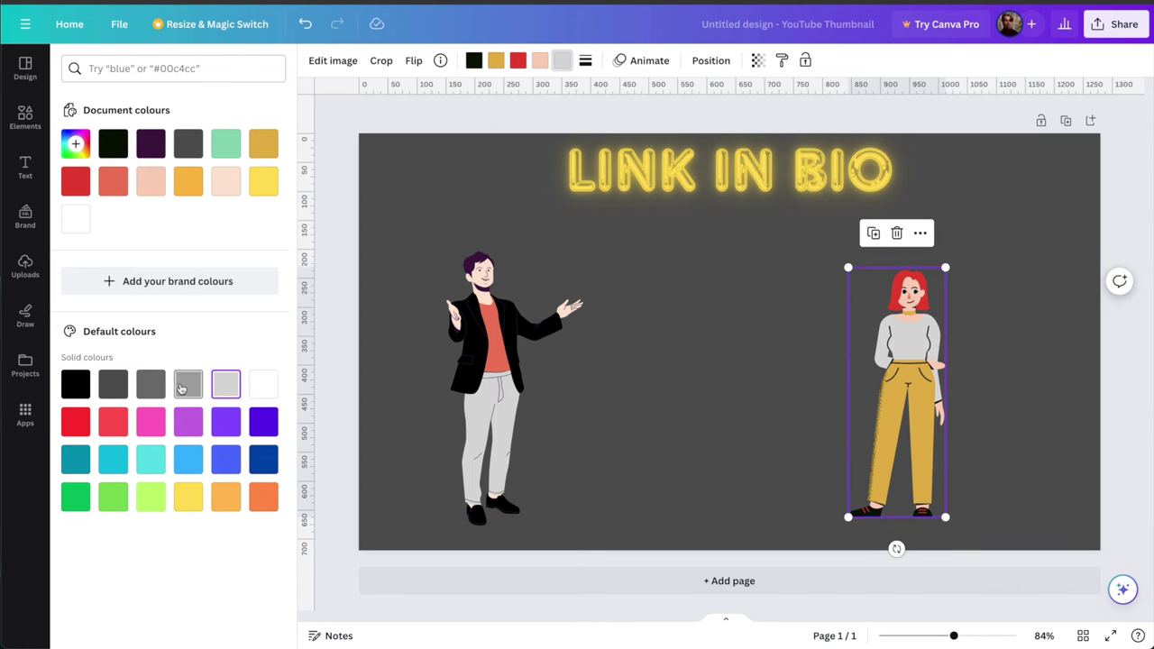
left_click(179, 385)
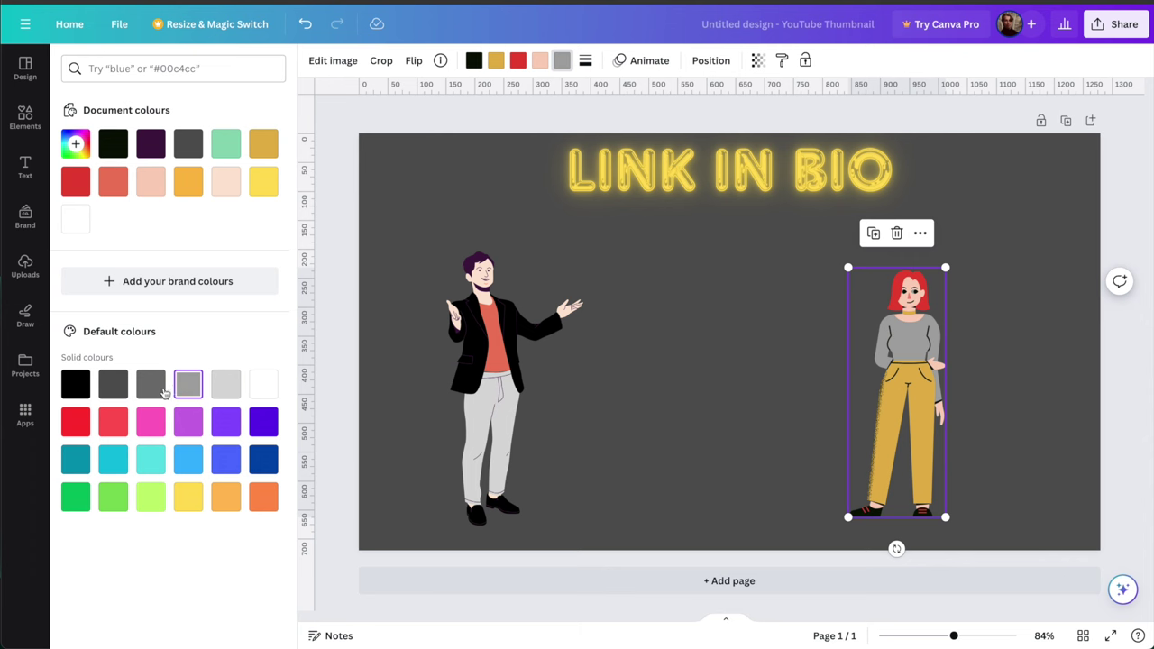
left_click(153, 386)
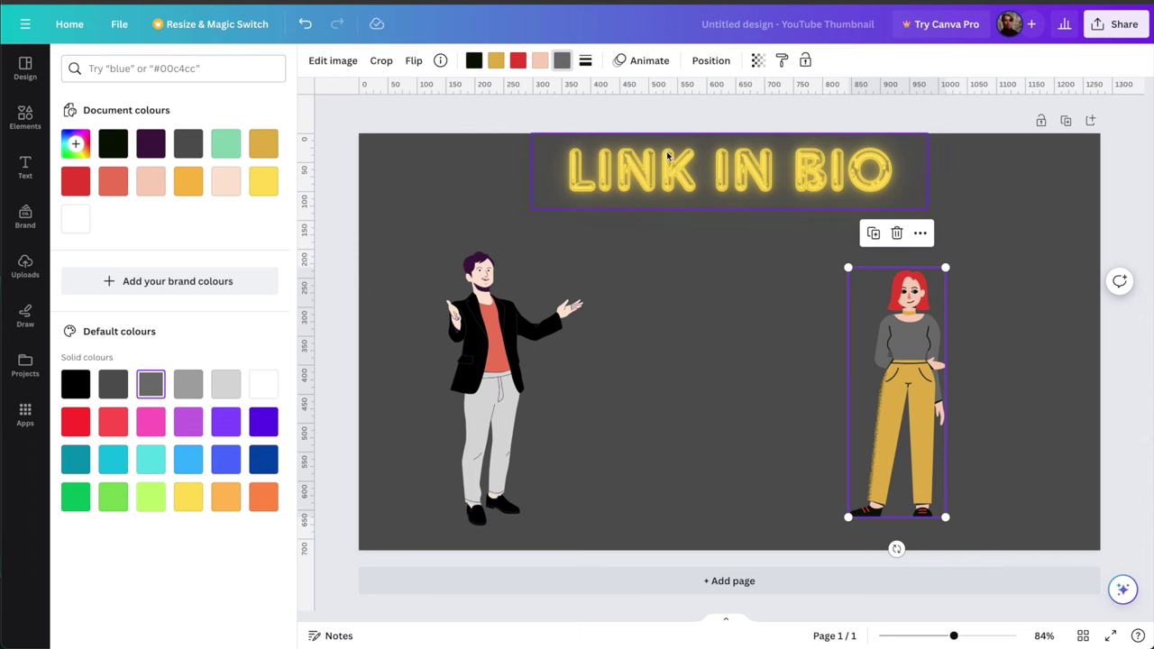
left_click(226, 460)
left_click(183, 503)
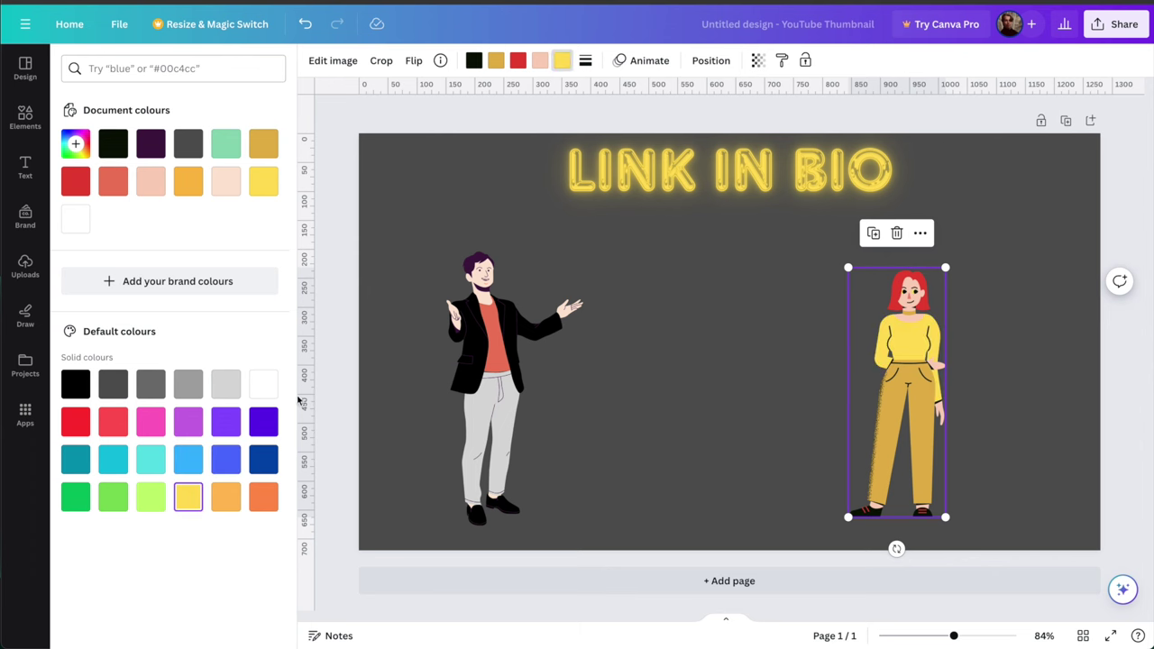
left_click(226, 496)
left_click(263, 496)
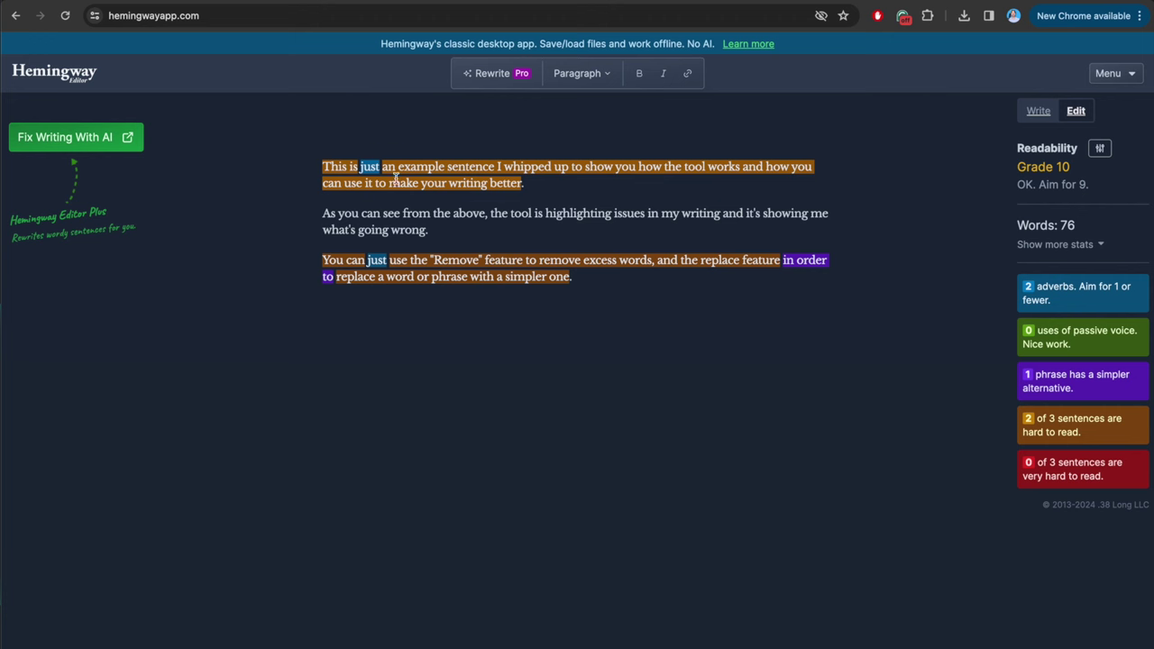
Step: Switch to Hemingway Editor and examine the readability note on the first highlighted sentence of the example text
left_click_drag(595, 284, 306, 166)
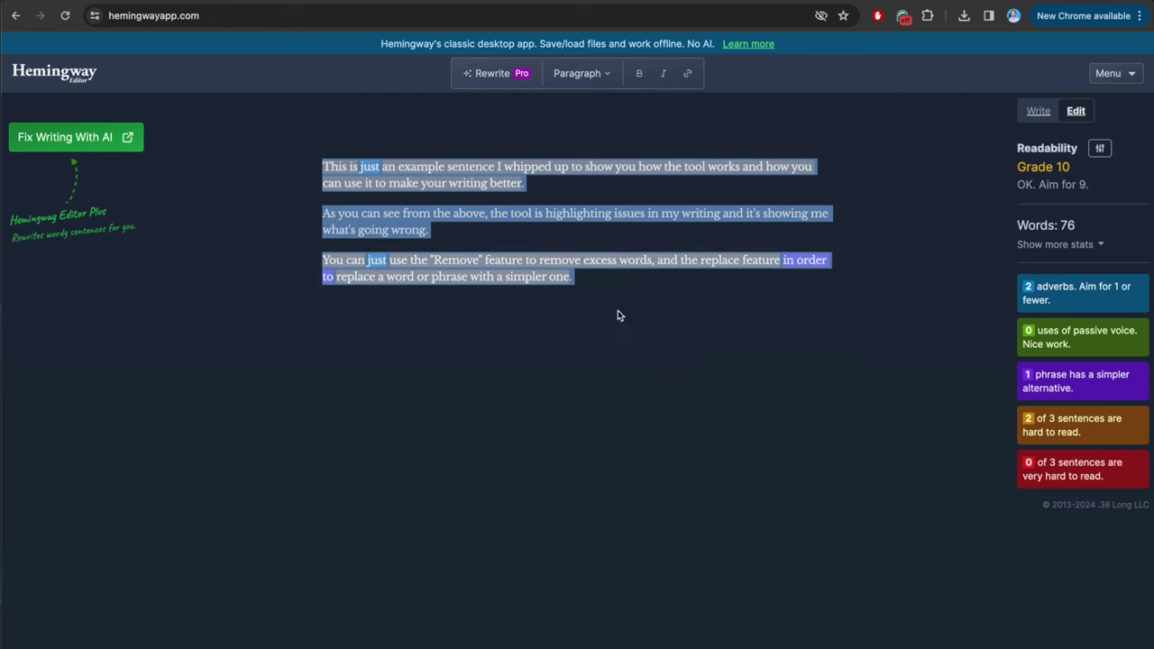
left_click(570, 201)
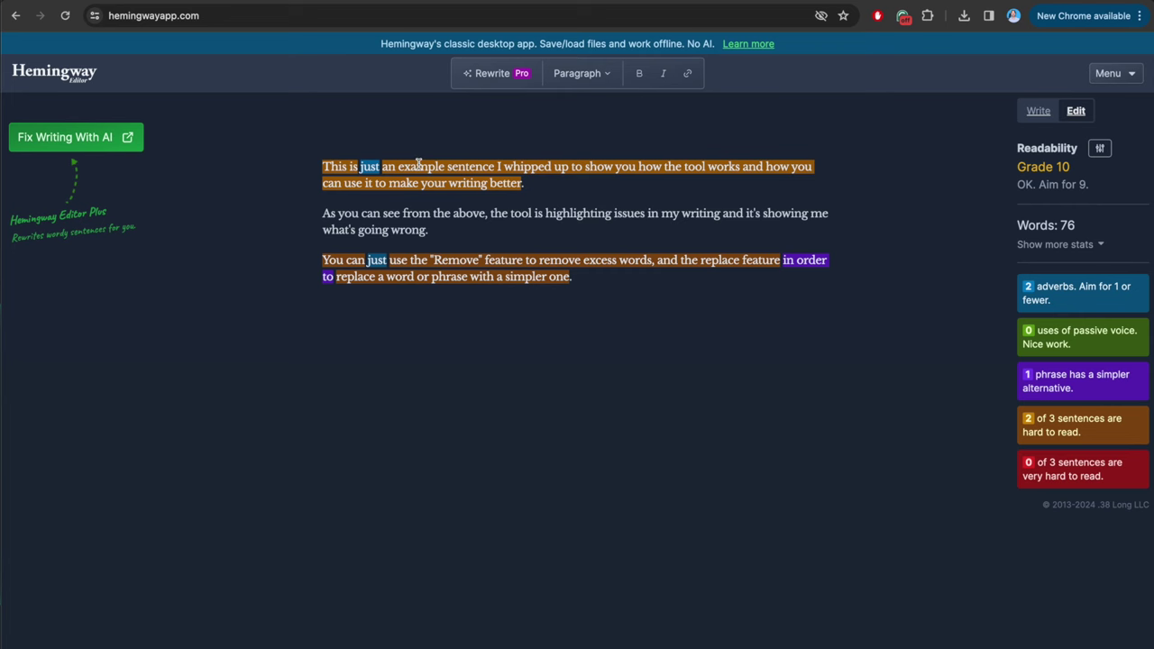
left_click(419, 163)
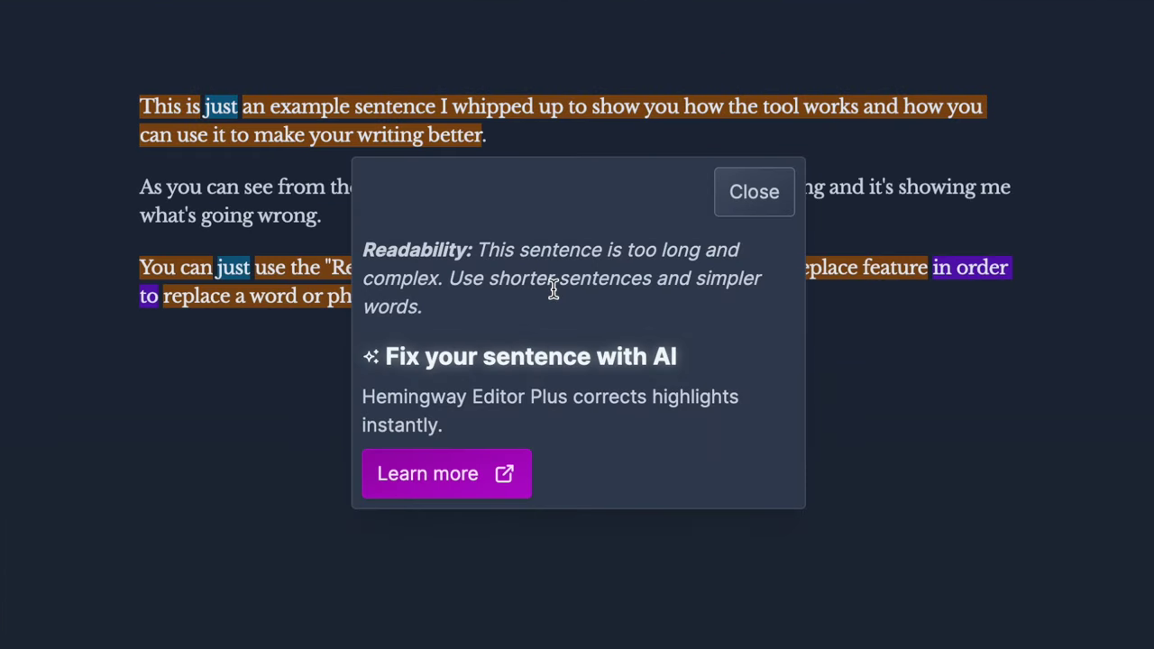
left_click(368, 135)
left_click(543, 142)
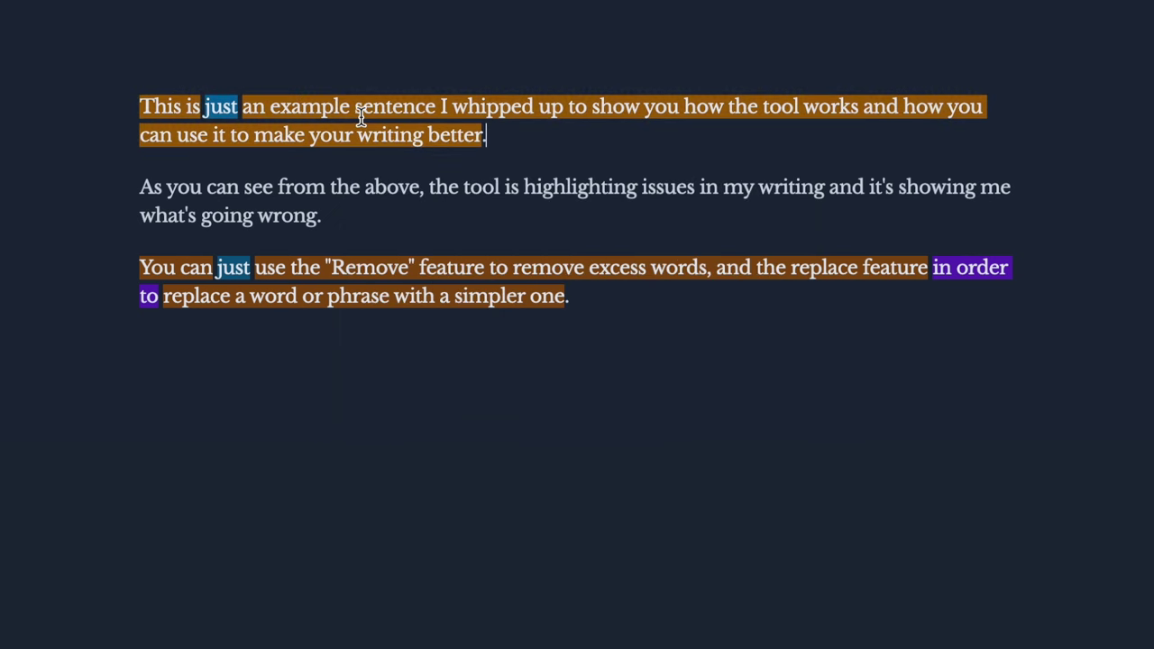
left_click_drag(538, 135, 114, 100)
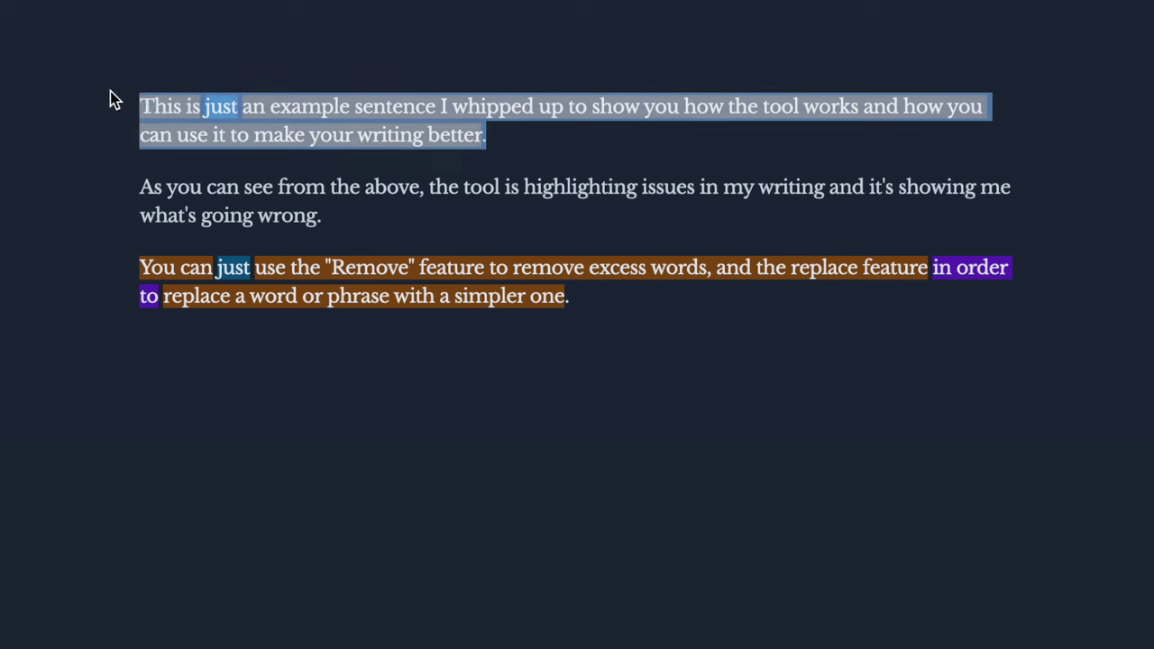
left_click(674, 127)
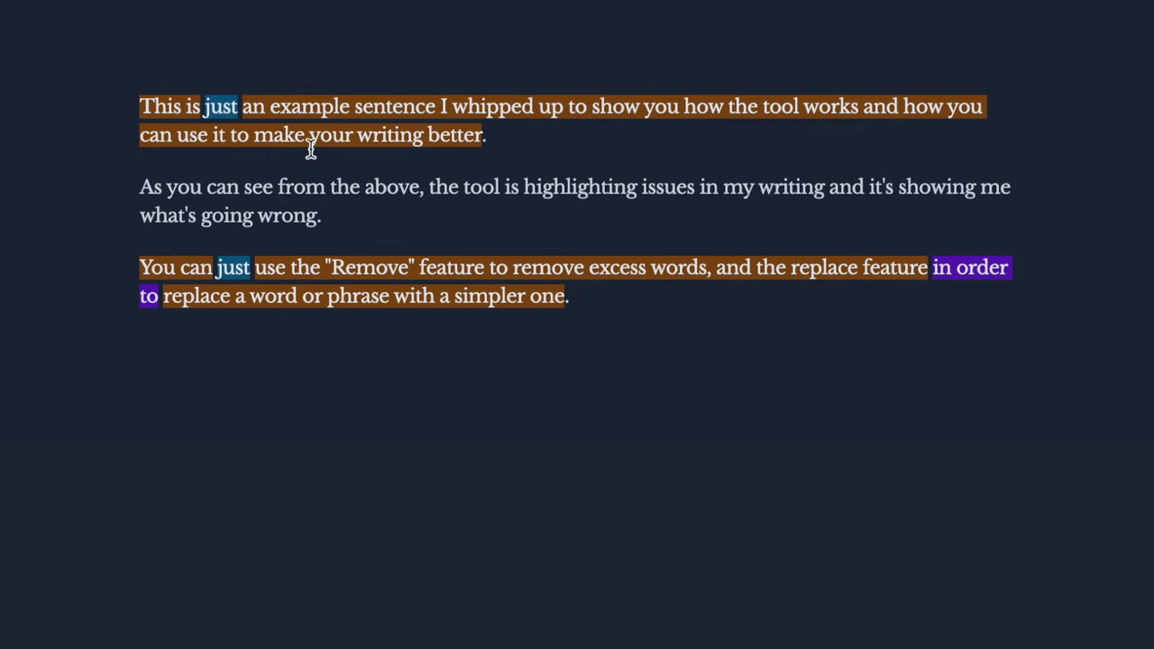
Step: Remove the flagged qualifier "just" from the first and last paragraphs using the editor's suggestions
left_click(213, 107)
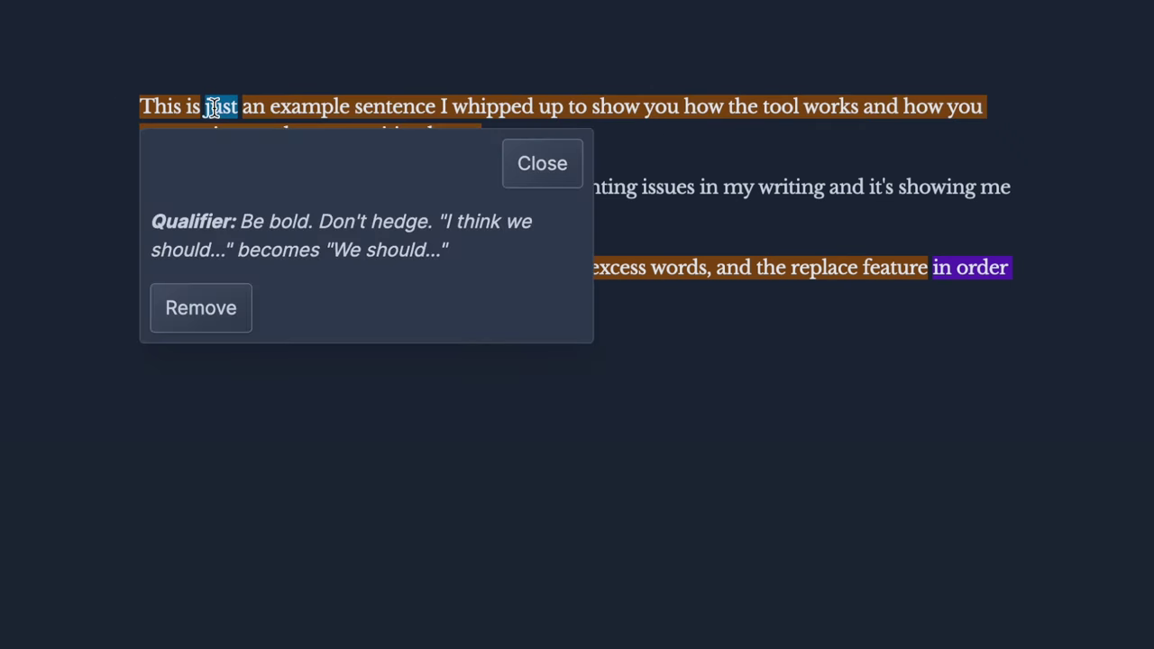
left_click(205, 311)
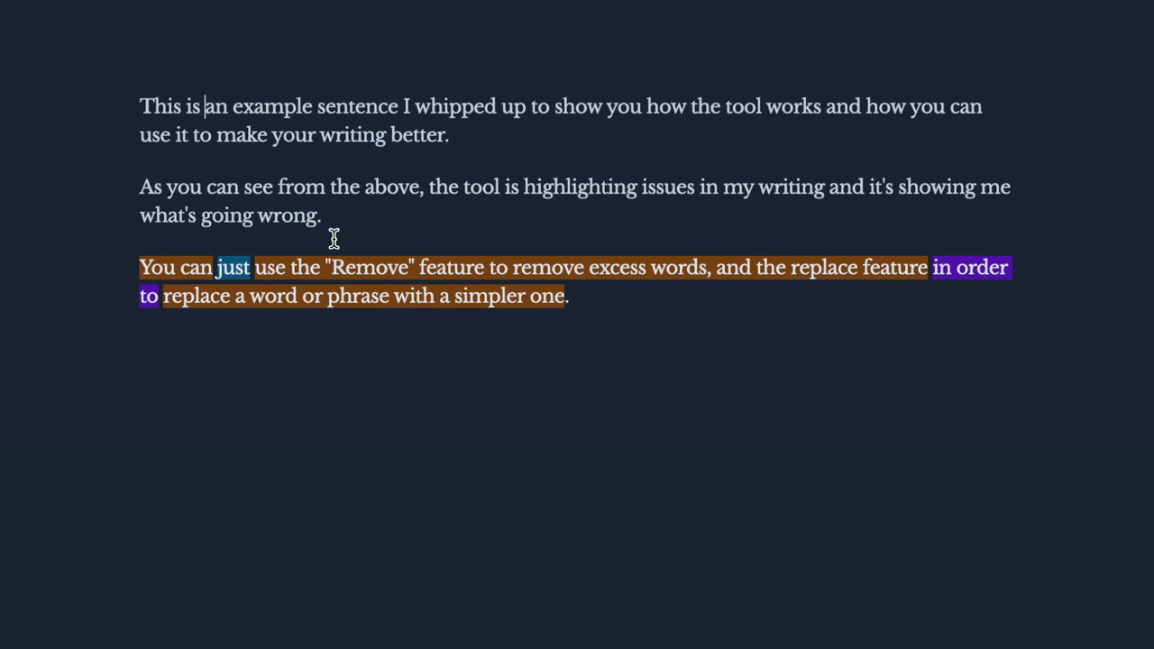
left_click(235, 268)
left_click(206, 469)
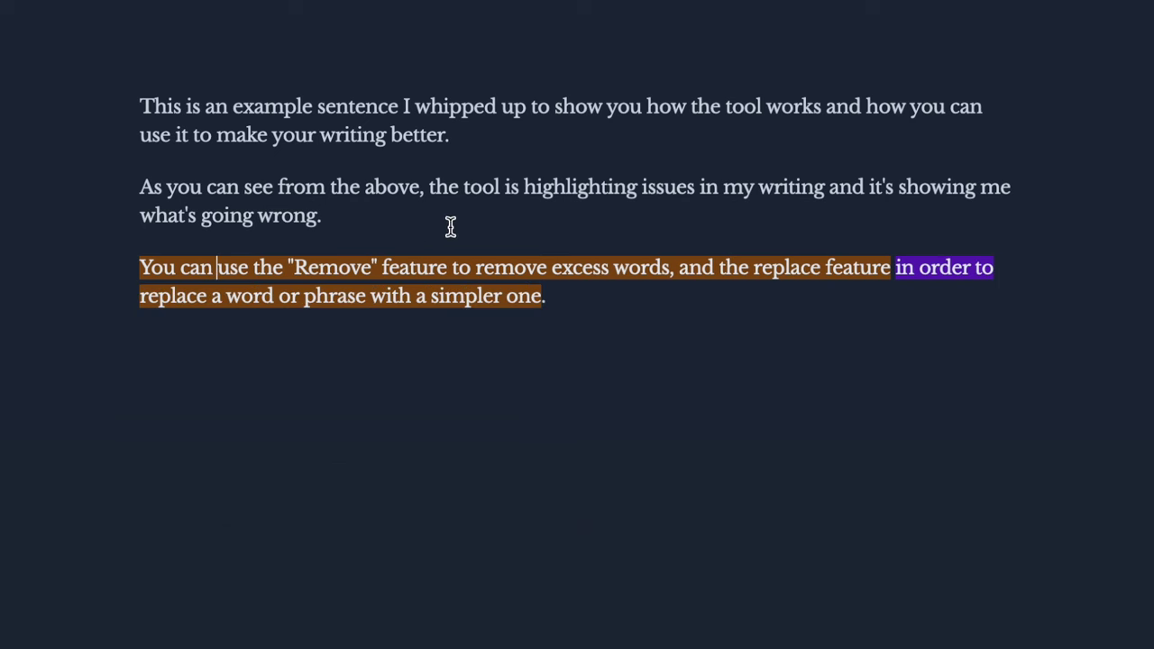
Step: Replace the complex phrase "in order to" in the last paragraph with the suggested "to"
left_click(687, 318)
left_click(917, 262)
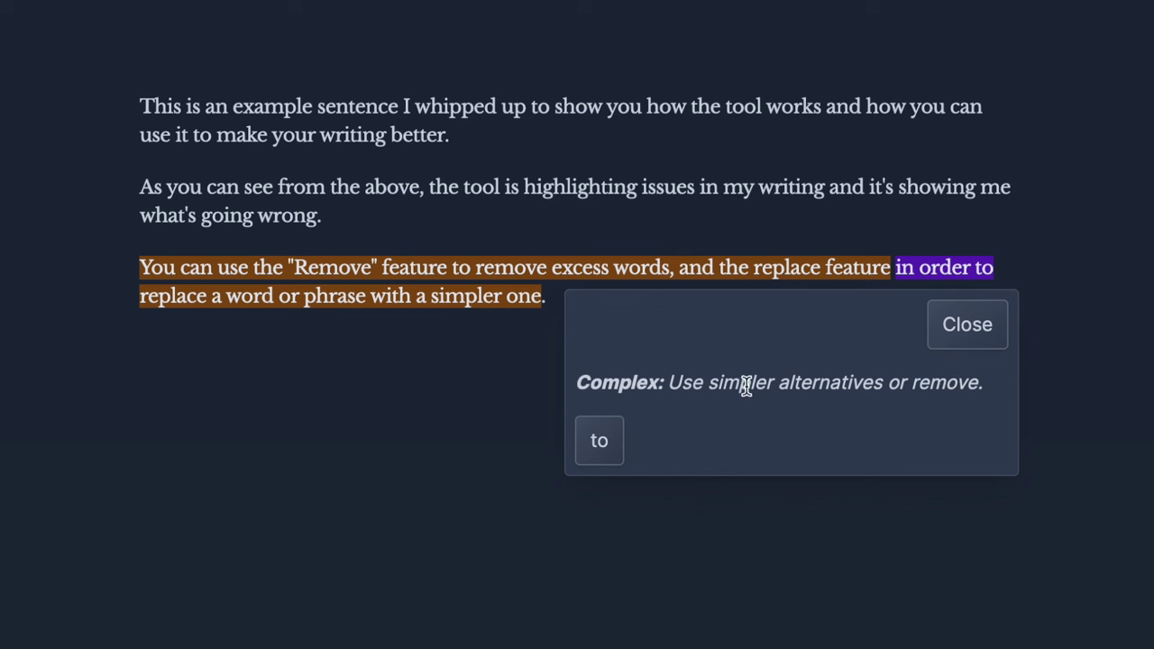
left_click(599, 443)
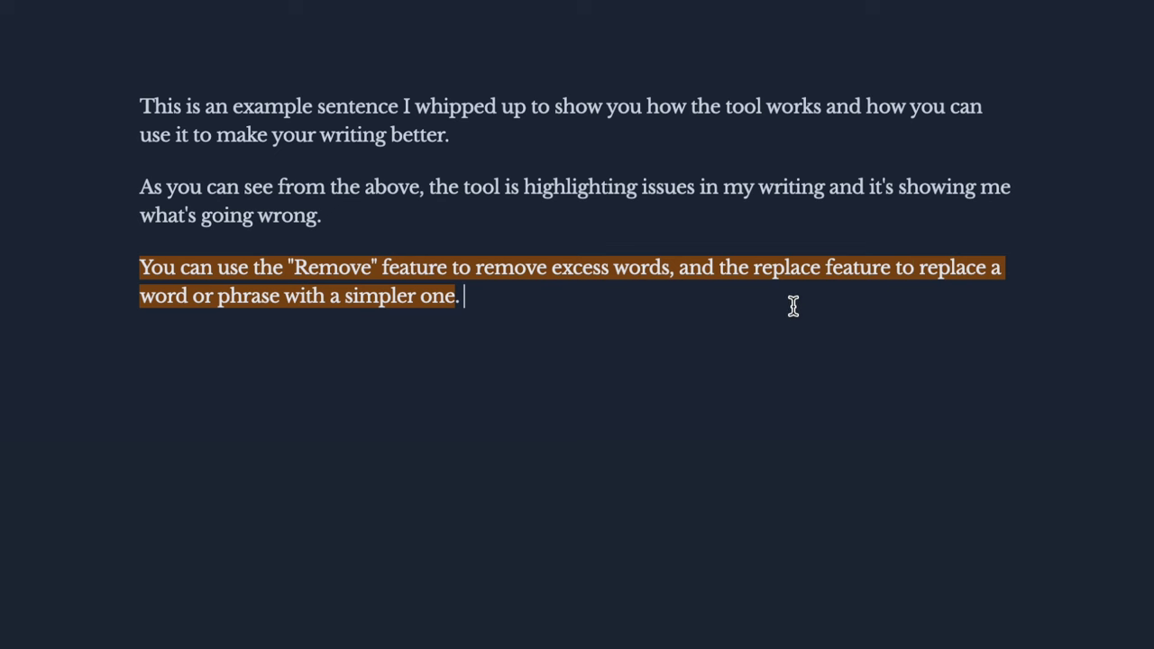
Step: Examine the readability note on the last highlighted sentence and review the three edited paragraphs
left_click(466, 267)
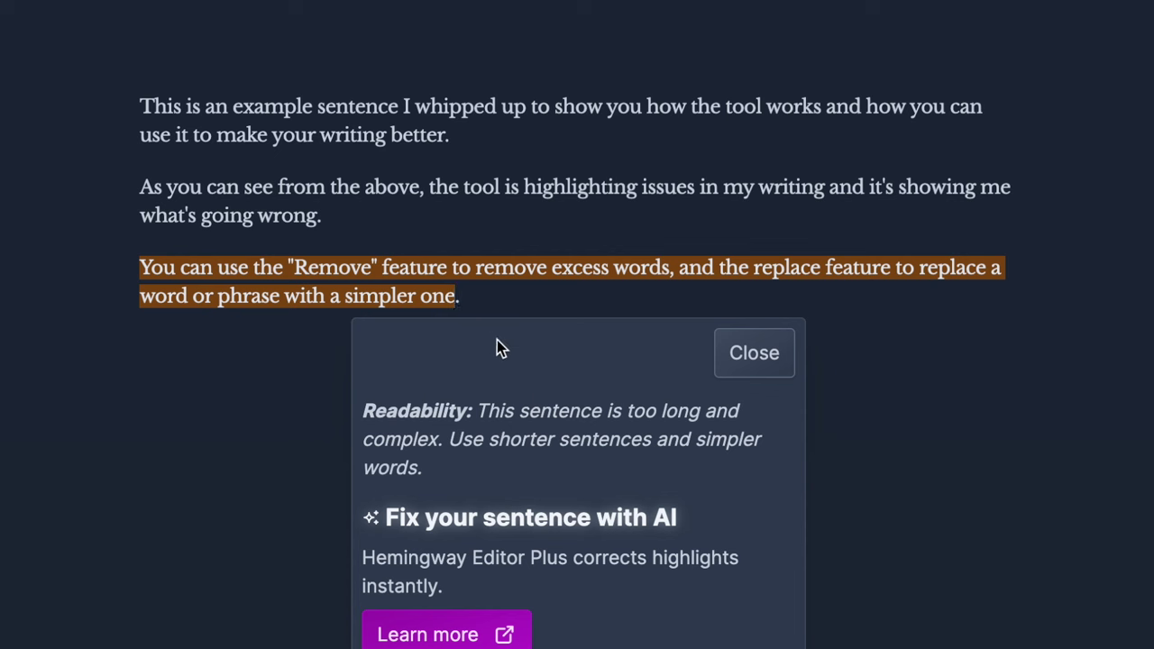
left_click(492, 299)
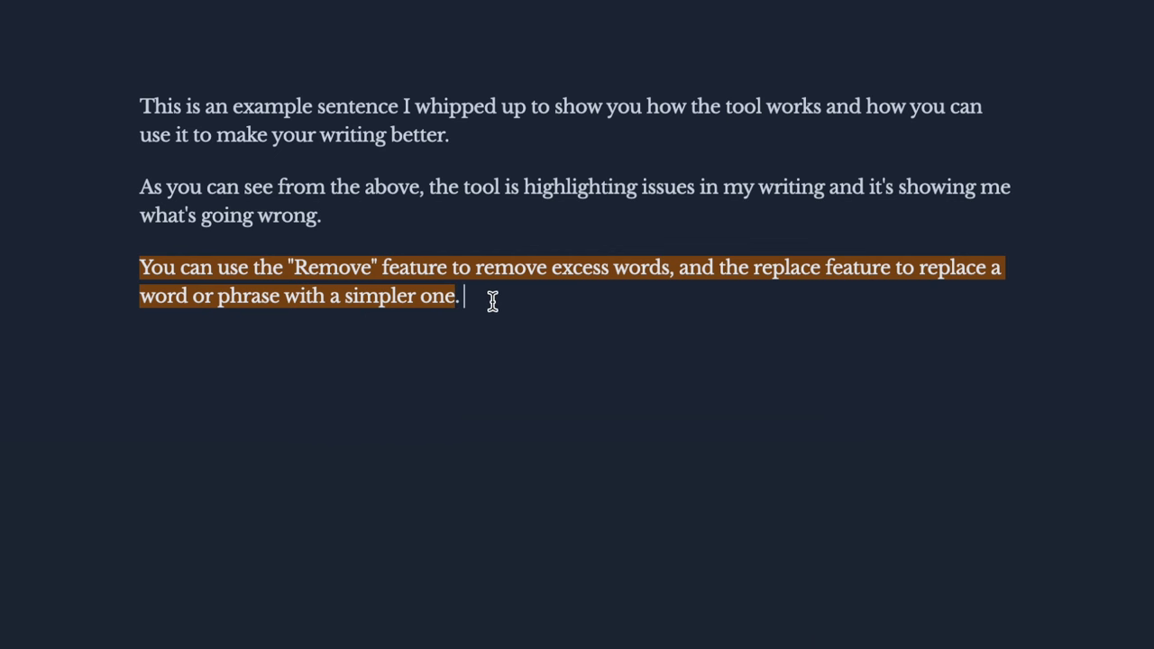
left_click_drag(492, 300, 93, 111)
left_click(610, 319)
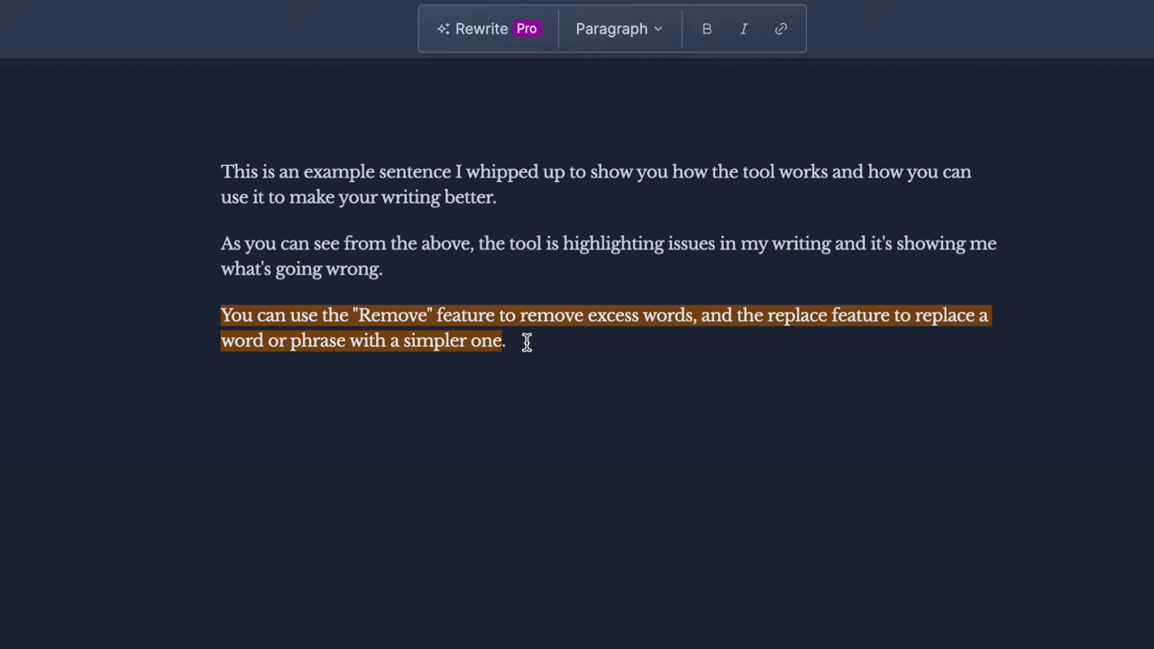
left_click(459, 268)
left_click_drag(512, 340, 185, 162)
left_click(570, 335)
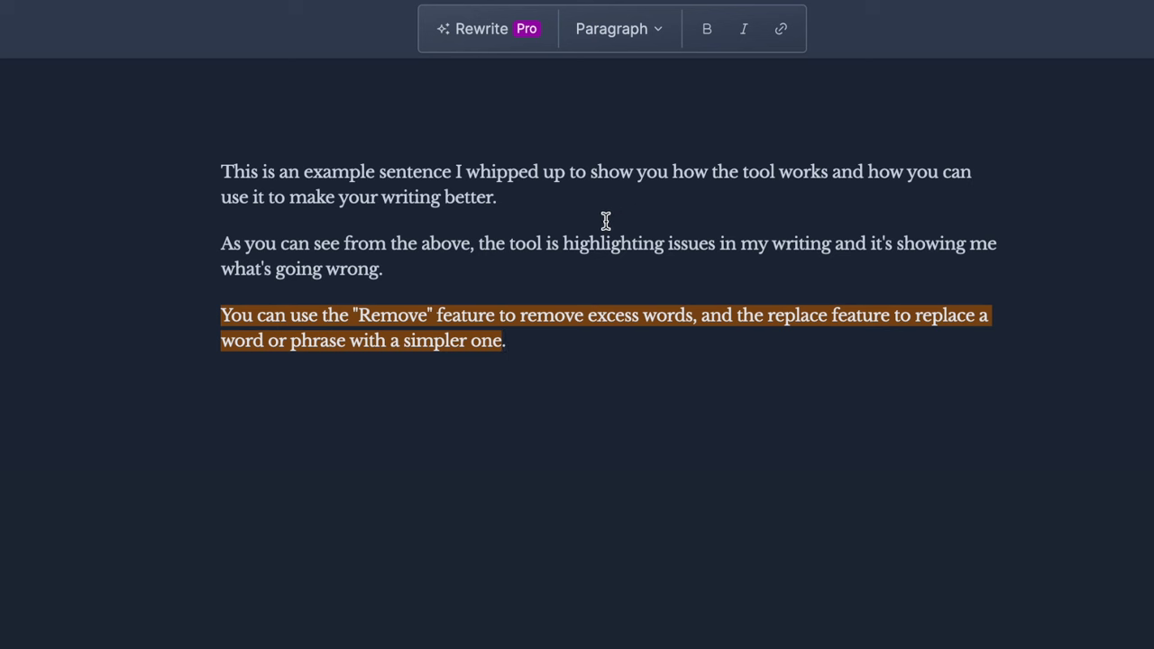
left_click_drag(451, 271, 363, 237)
left_click(587, 187)
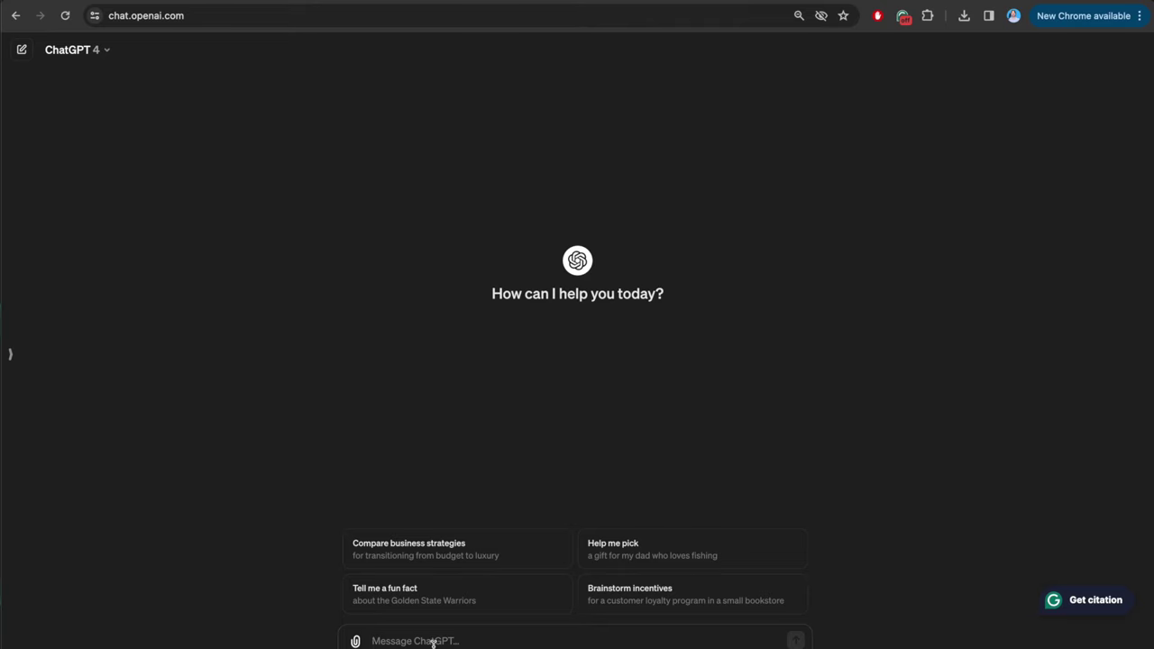
Step: Switch to ChatGPT and ask for a blog outline for the best and most detailed Bose NC 700 HP headset review that ranks on Google and provides value
type("Can you give me an outline for a blog post that reviews Bose NC 700 HP headset? I want to make the review the best and most ")
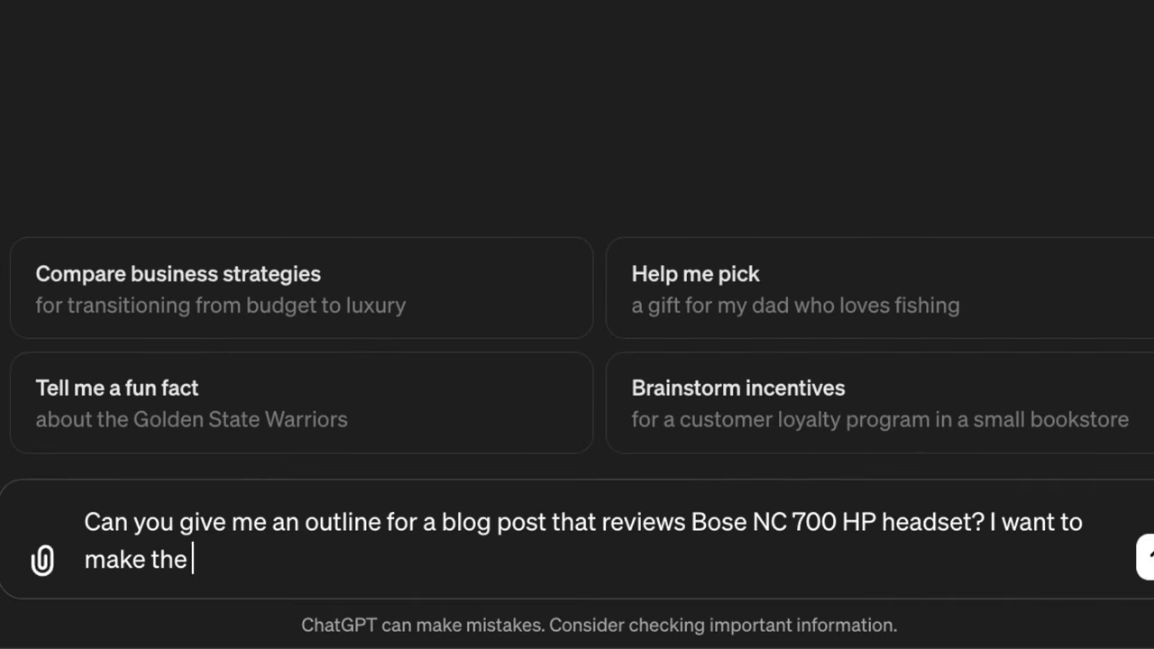
type("detailed on the internet so that it ranks on Google and actualy provides value.")
key("Return")
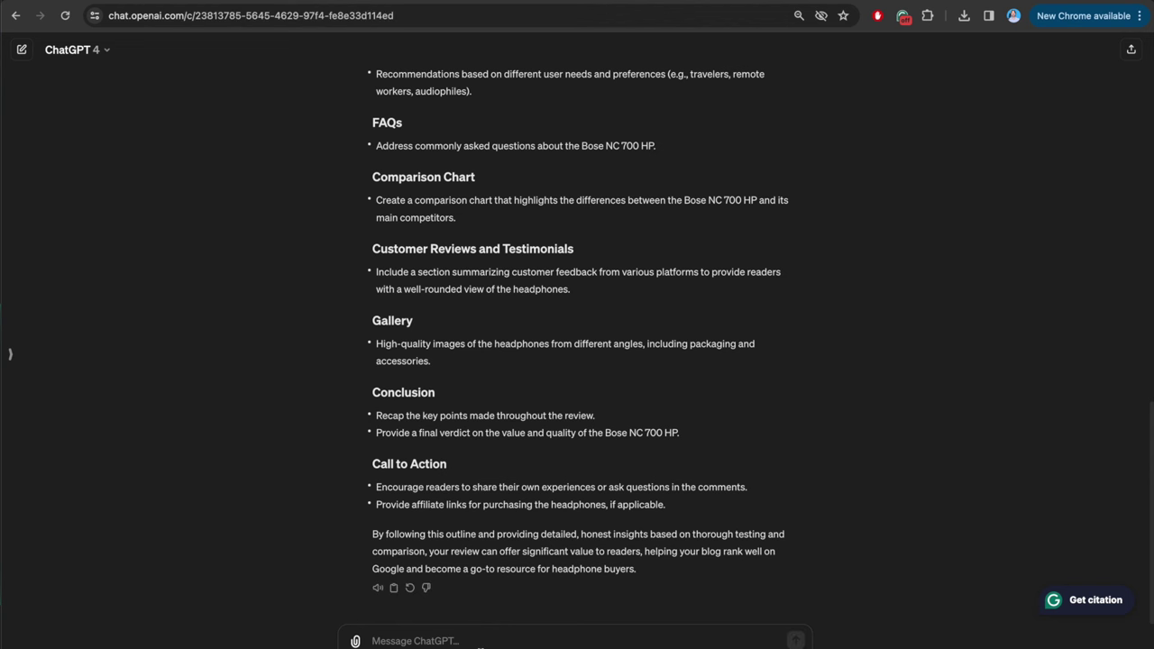
Step: Examine the generated headset review outline section by section and compare it with the product named in the prompt
scroll(739, 473, "up", 10)
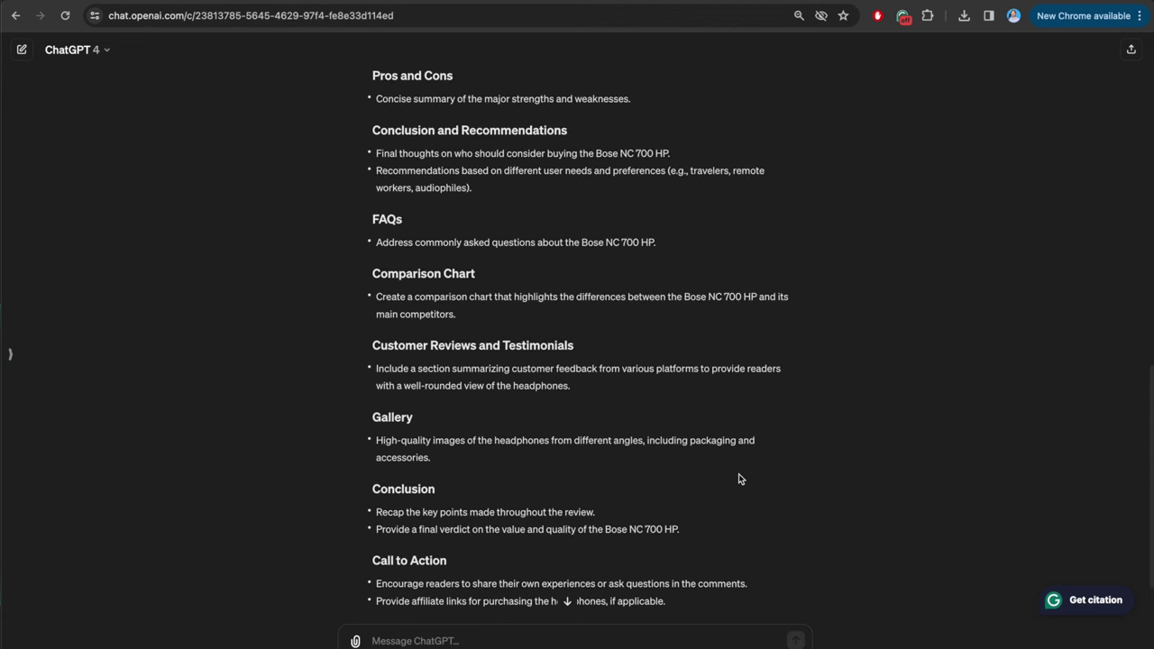
scroll(749, 436, "up", 3)
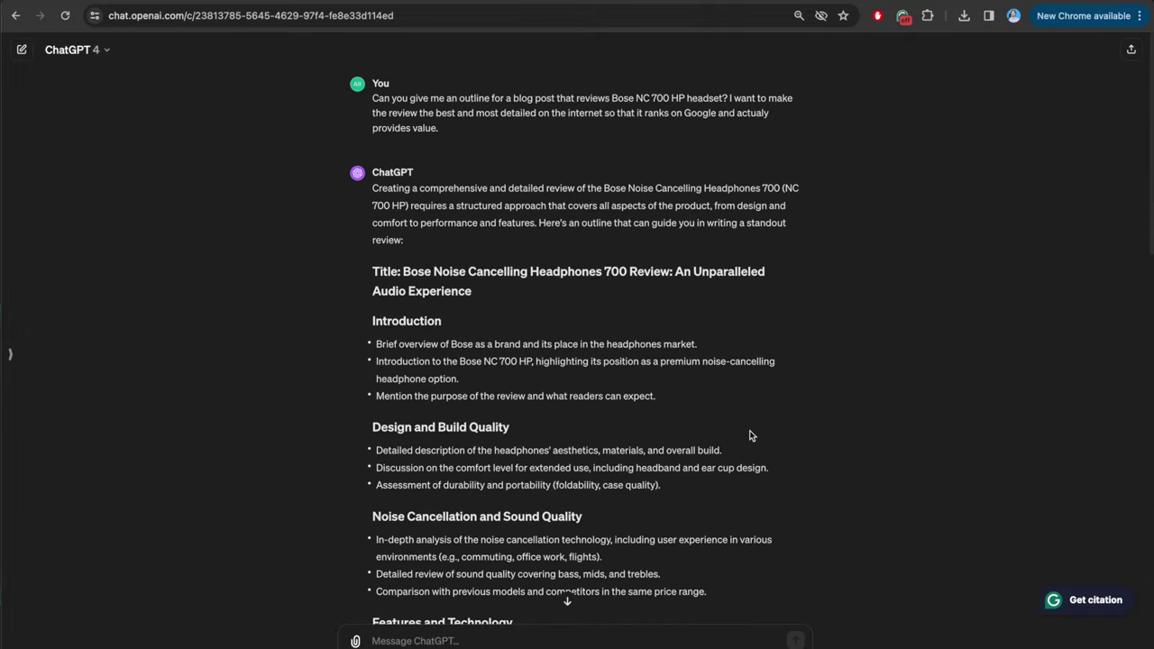
scroll(749, 436, "down", 1)
scroll(749, 437, "down", 5)
scroll(755, 435, "up", 6)
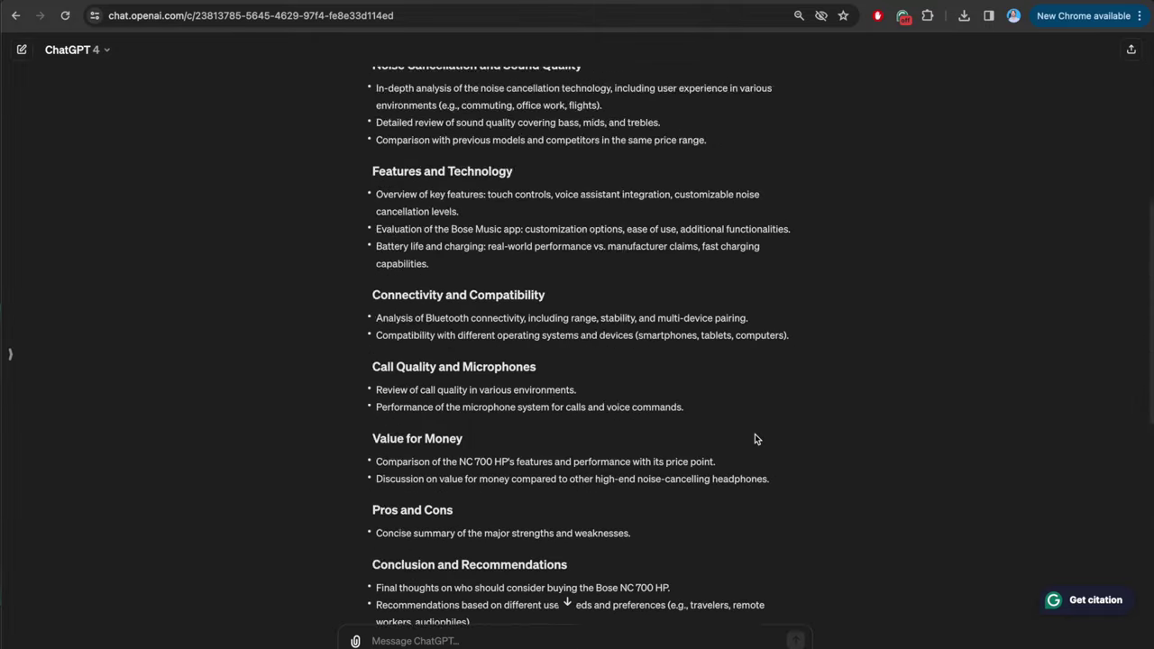
triple_click(449, 108)
left_click(611, 106)
left_click_drag(611, 101, 731, 101)
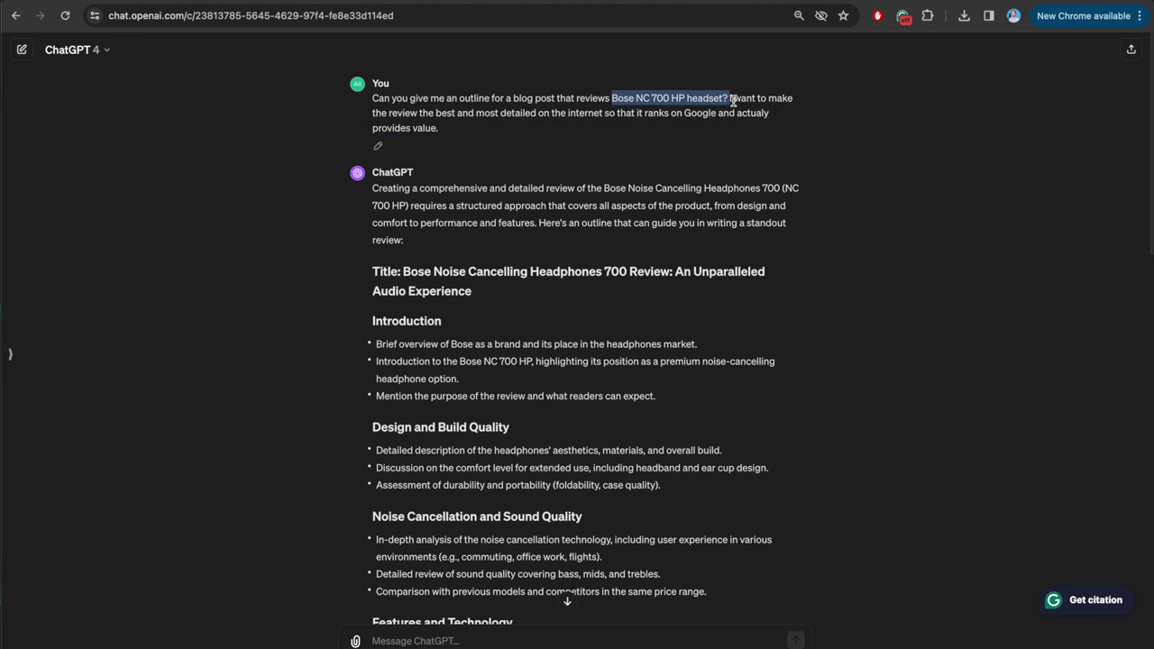
scroll(675, 146, "down", 1)
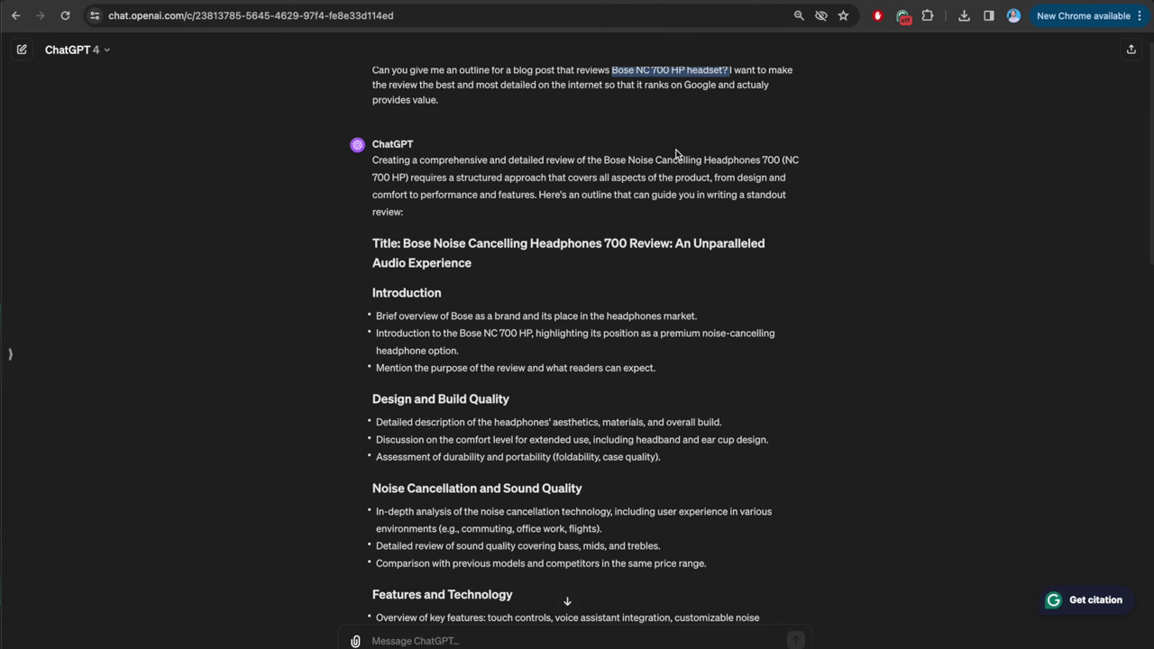
scroll(671, 172, "down", 5)
scroll(669, 175, "up", 5)
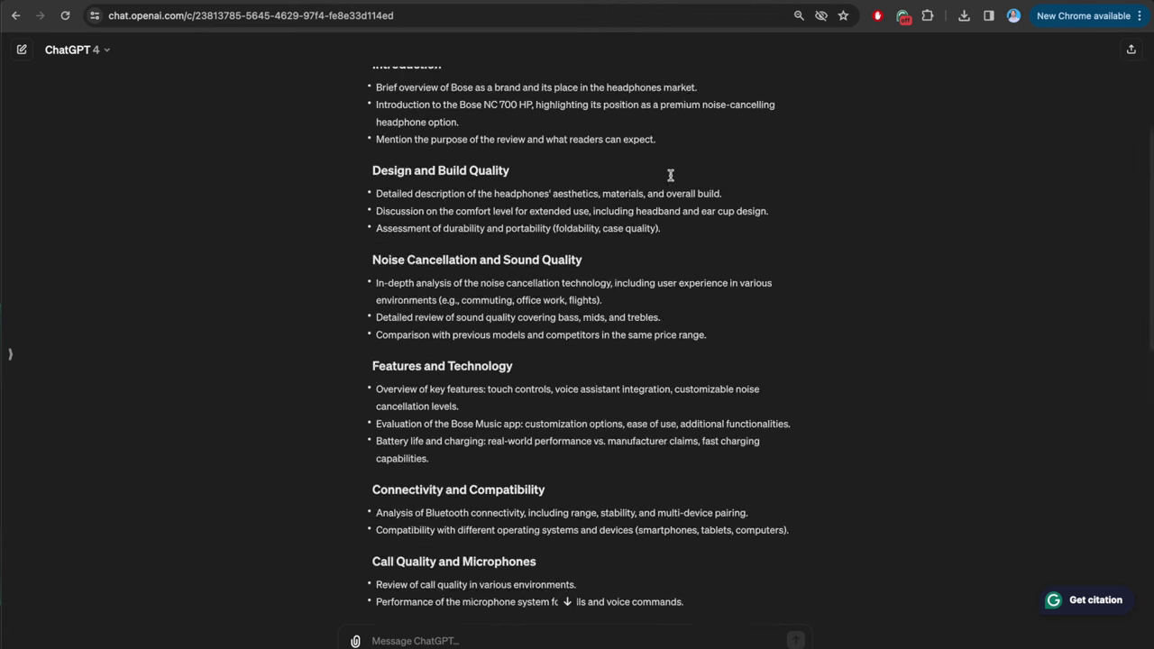
Step: Review the headset review outline from its title to the call to action, and briefly highlight its full text
scroll(711, 175, "up", 2)
scroll(708, 407, "down", 3)
scroll(734, 264, "up", 2)
scroll(734, 263, "up", 1)
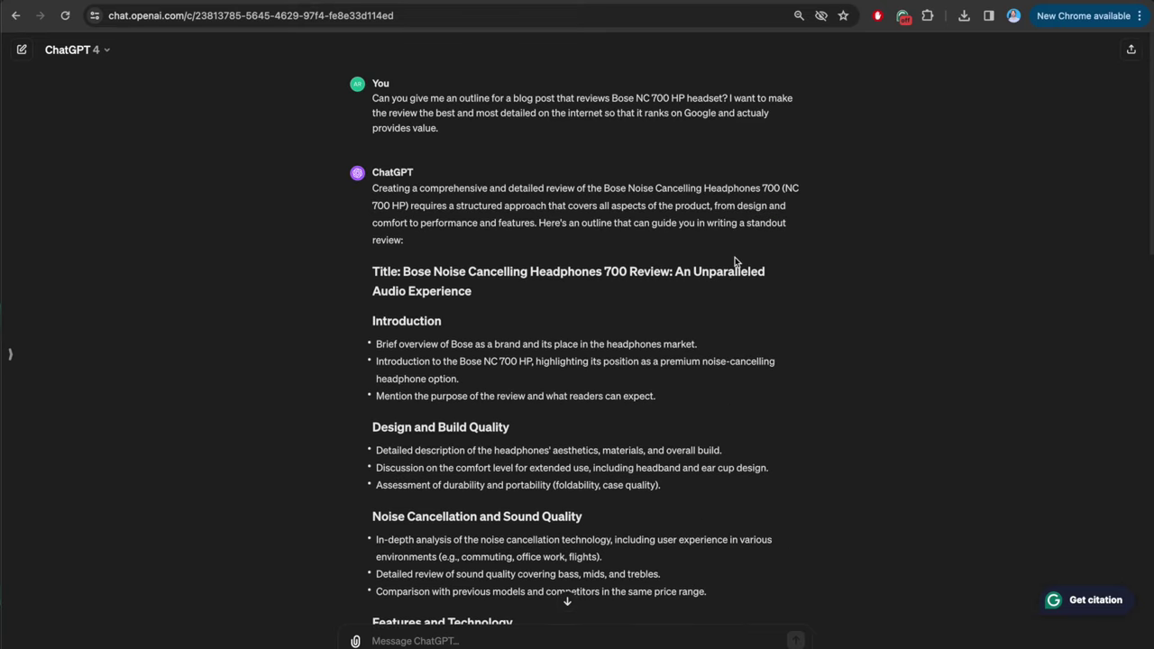
scroll(629, 297, "down", 6)
scroll(636, 279, "up", 3)
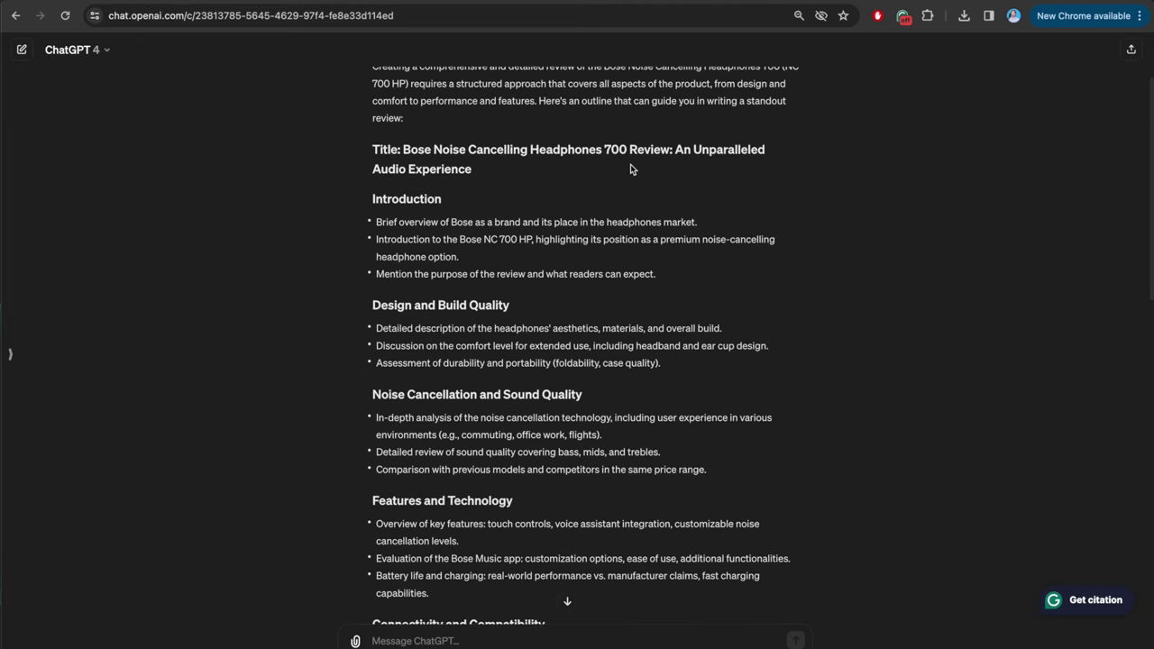
scroll(628, 169, "up", 3)
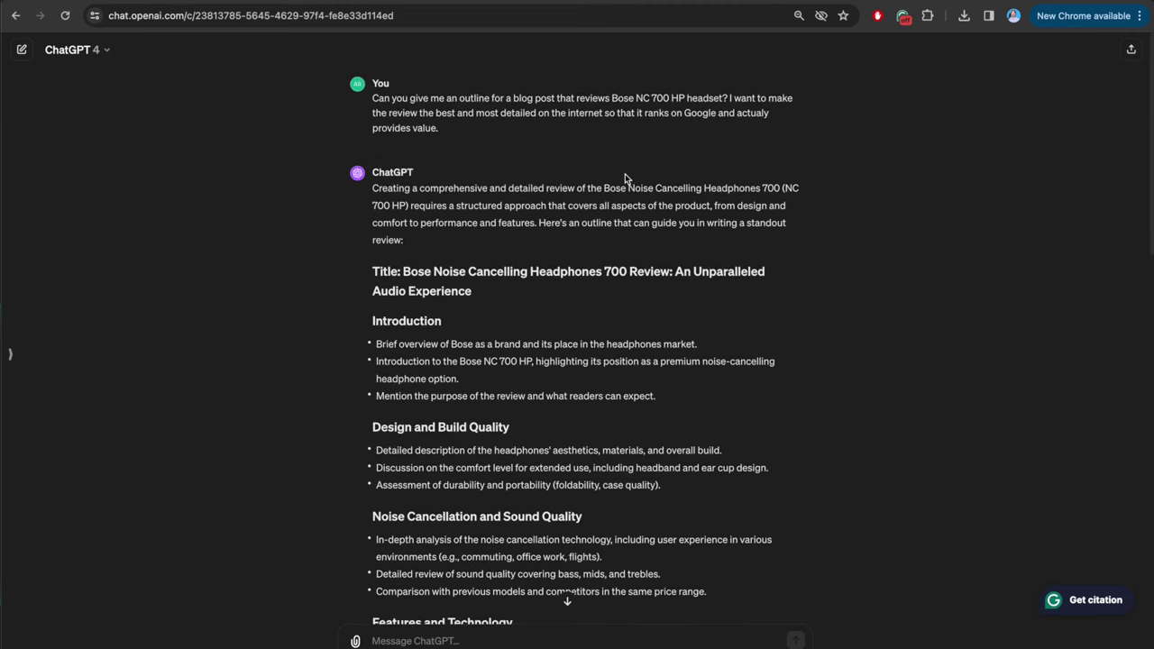
scroll(641, 360, "down", 15)
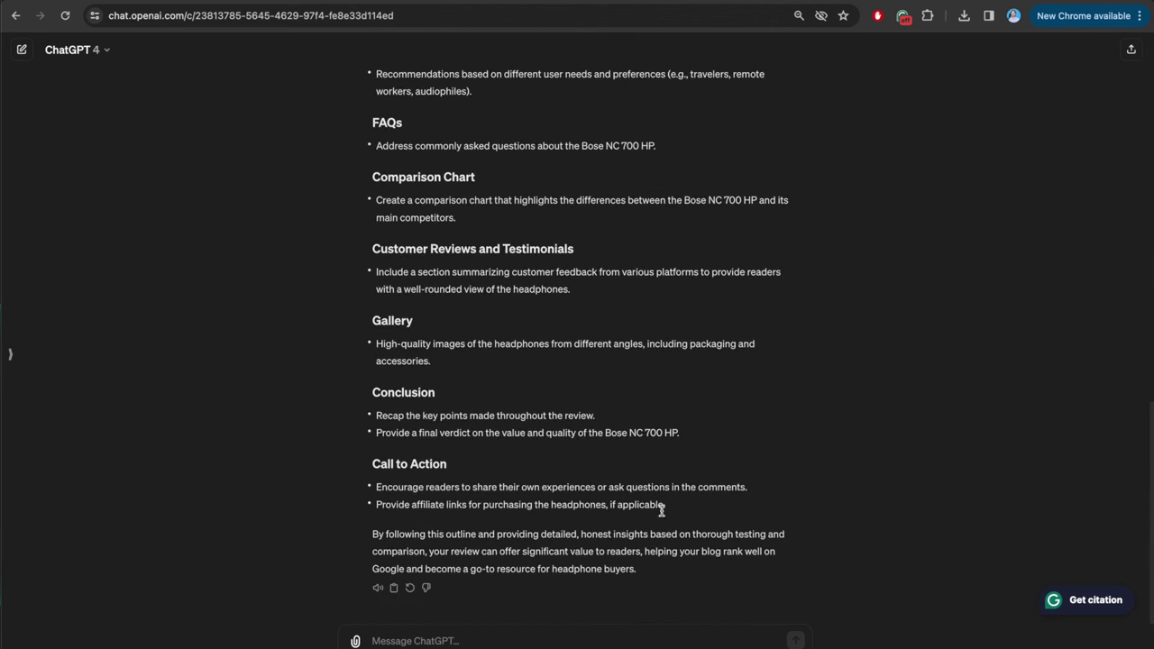
left_click_drag(652, 569, 365, 140)
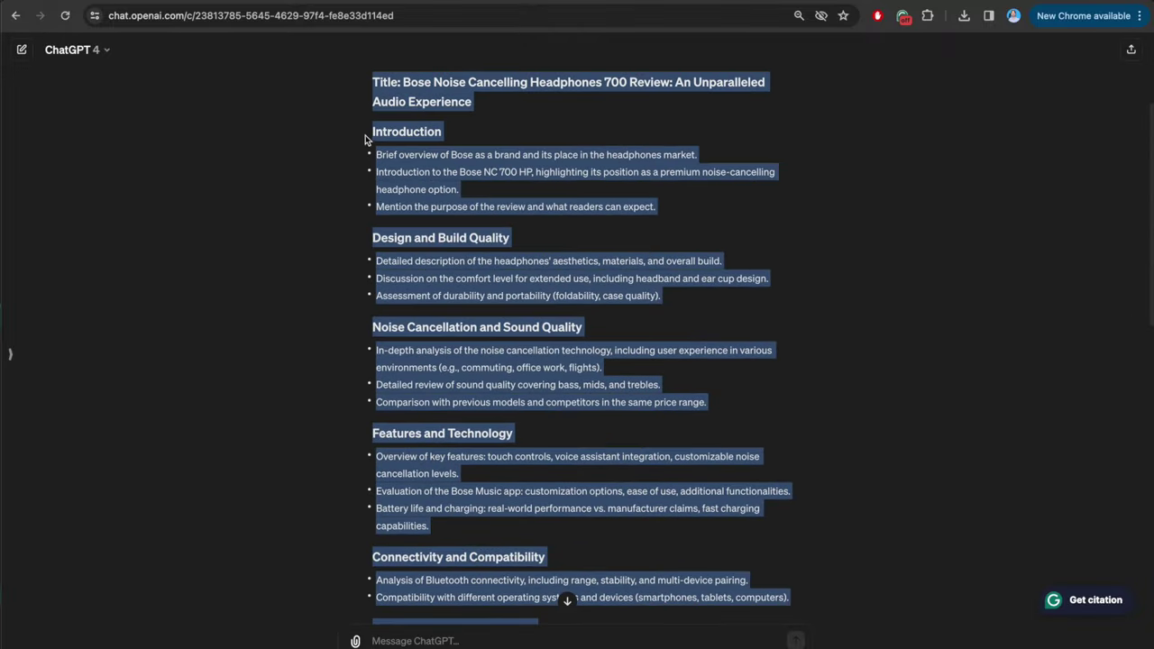
scroll(537, 185, "up", 1)
left_click(539, 192)
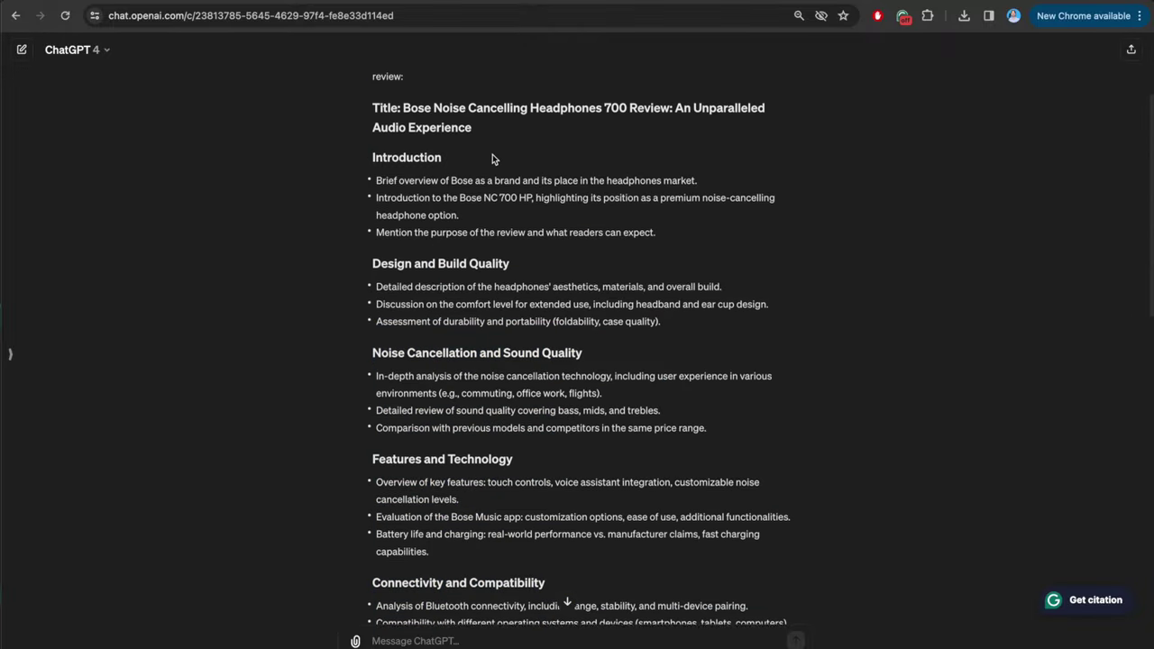
Step: Examine the outline's title, the Introduction bullets about Bose, and the first Design and Build Quality bullet, highlighting key words
scroll(642, 334, "up", 3)
left_click_drag(604, 272, 678, 272)
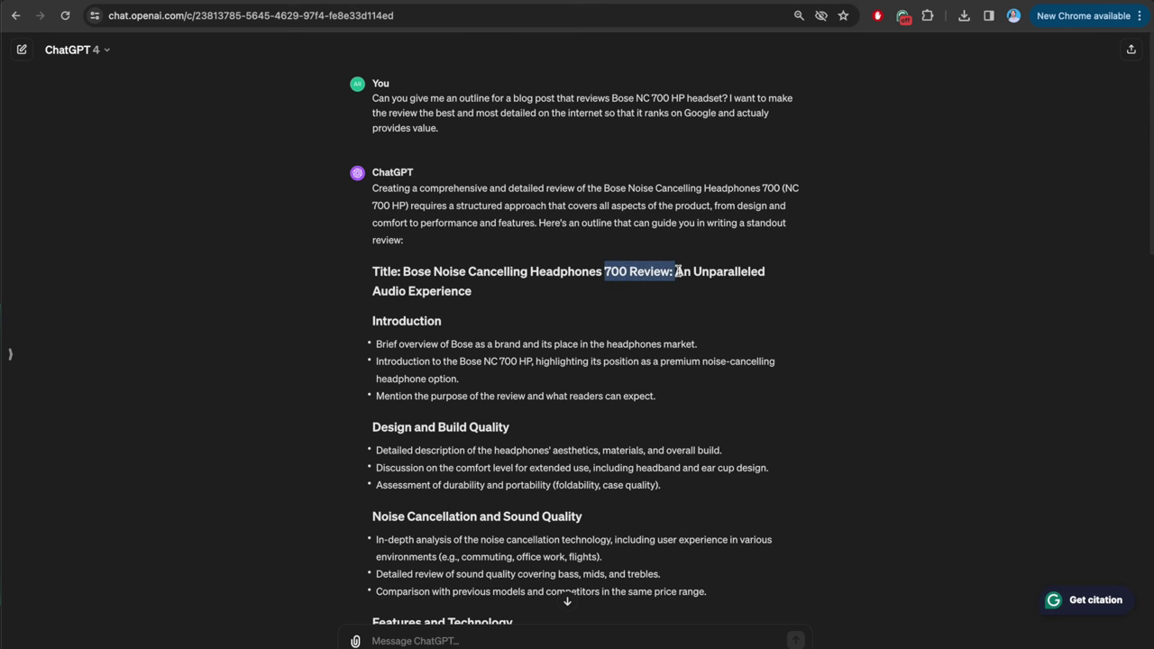
scroll(631, 297, "up", 1)
scroll(456, 316, "down", 2)
triple_click(460, 290)
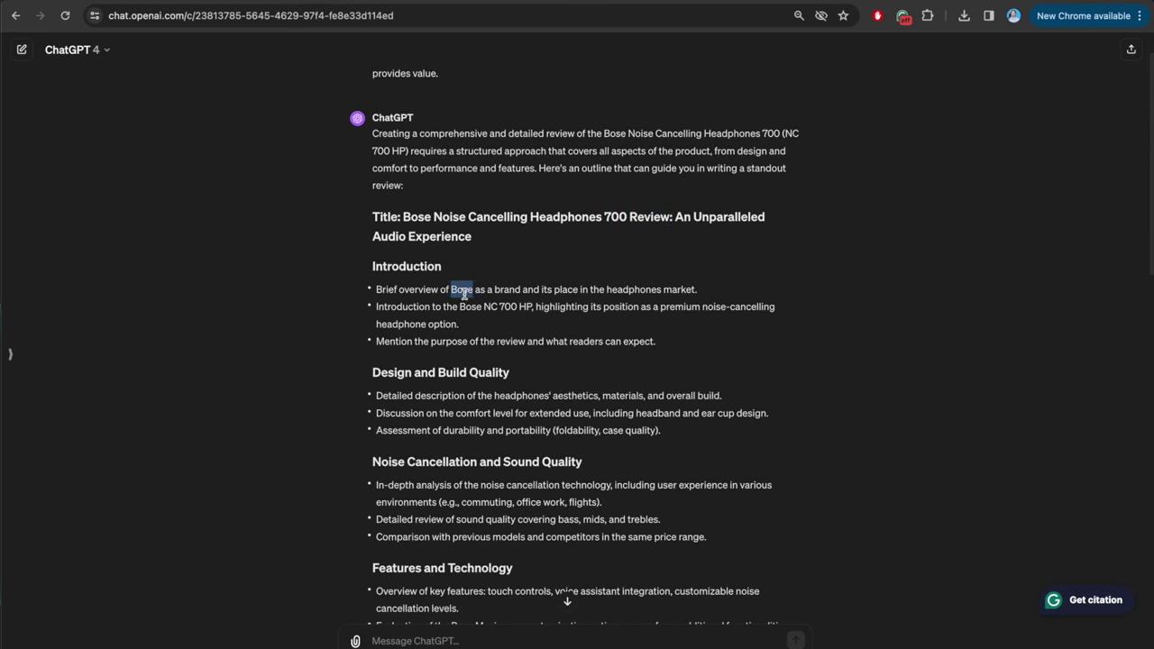
triple_click(460, 306)
scroll(447, 352, "down", 2)
triple_click(455, 269)
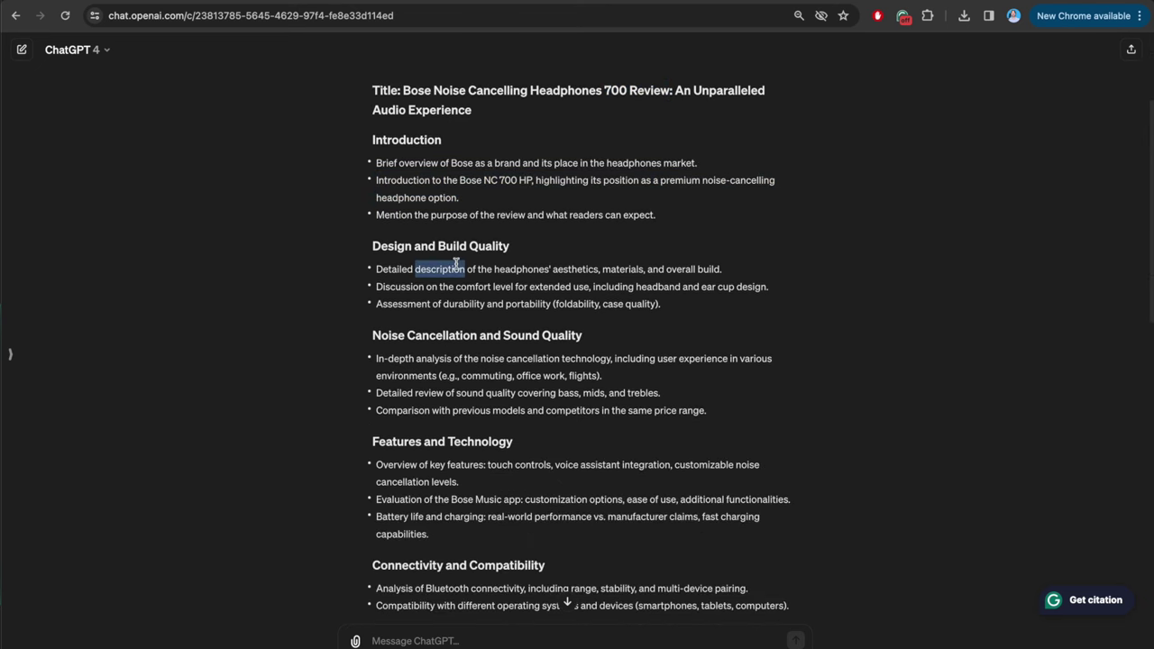
scroll(545, 326, "up", 3)
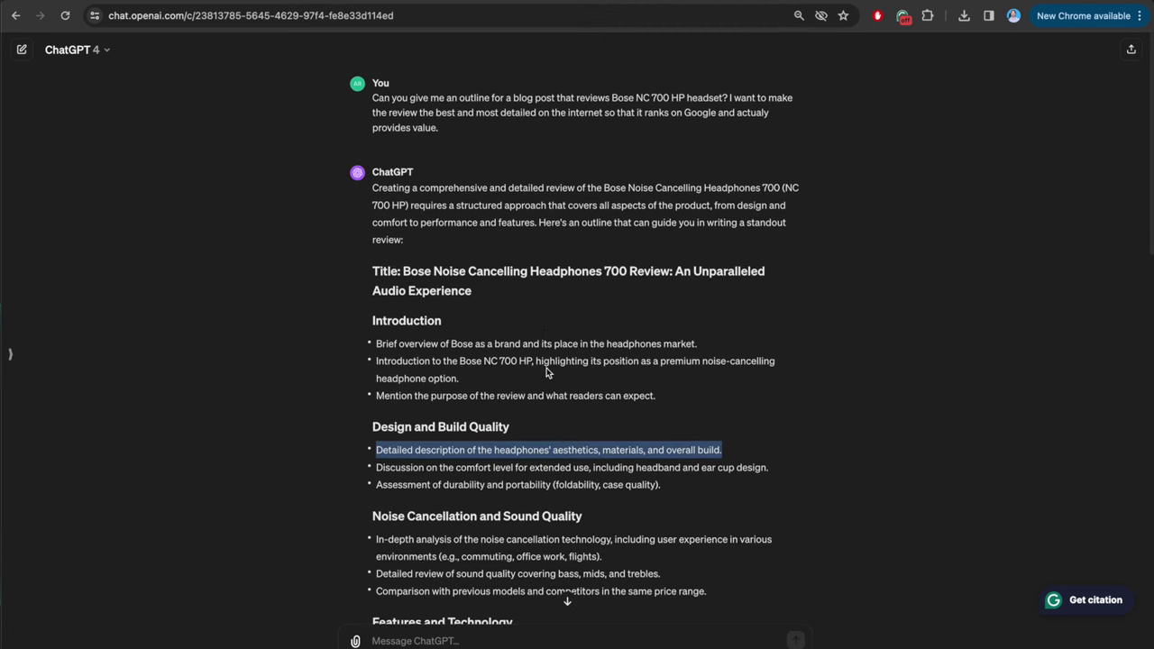
scroll(544, 362, "down", 1)
scroll(536, 325, "up", 1)
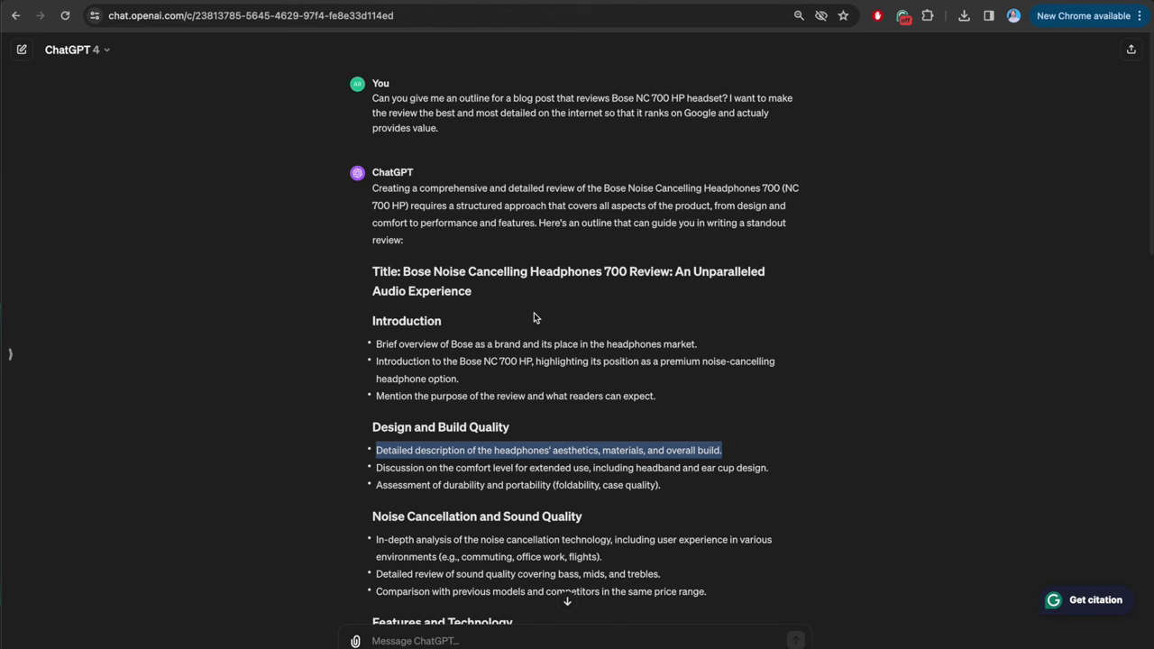
Step: Read through the complete outline again, from the original prompt down to the closing remarks, to judge its coverage
scroll(546, 333, "down", 5)
scroll(569, 327, "down", 2)
scroll(569, 323, "down", 5)
scroll(569, 320, "down", 2)
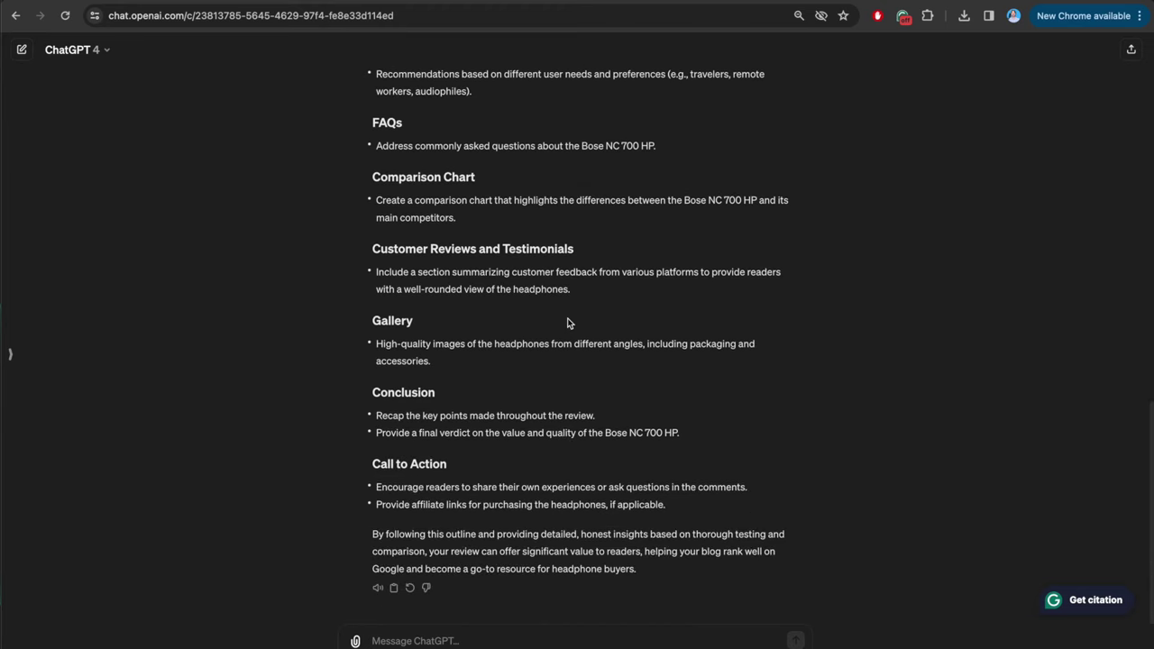
scroll(569, 321, "up", 10)
scroll(567, 321, "down", 10)
scroll(531, 448, "up", 10)
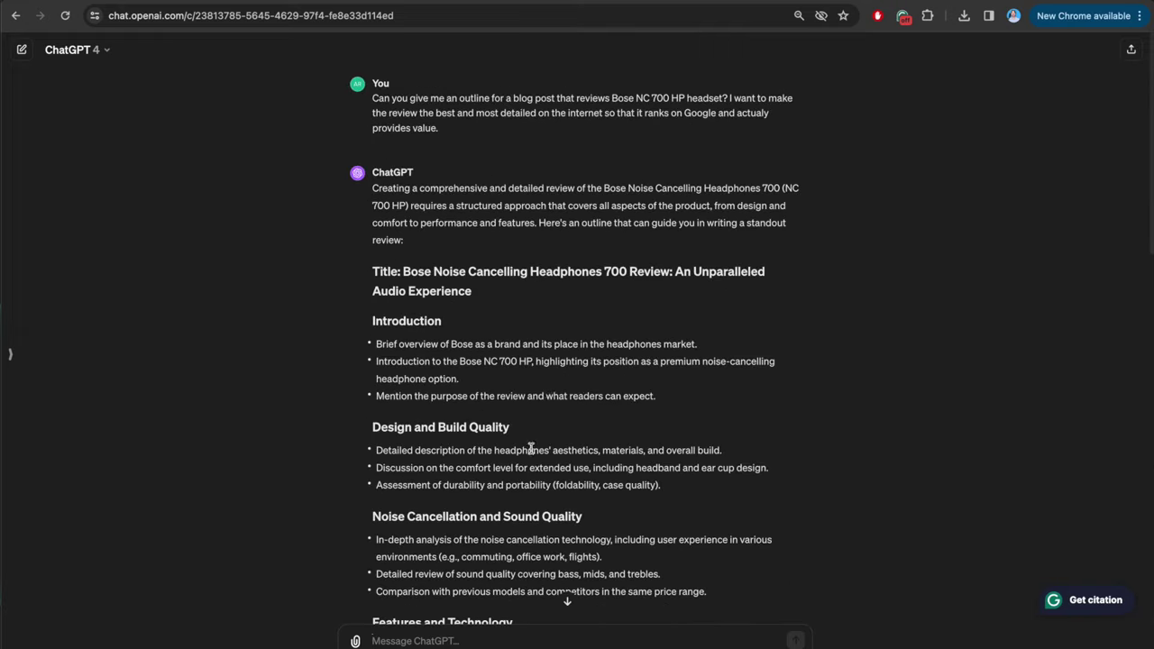
scroll(545, 382, "down", 2)
scroll(544, 380, "up", 2)
scroll(602, 289, "down", 12)
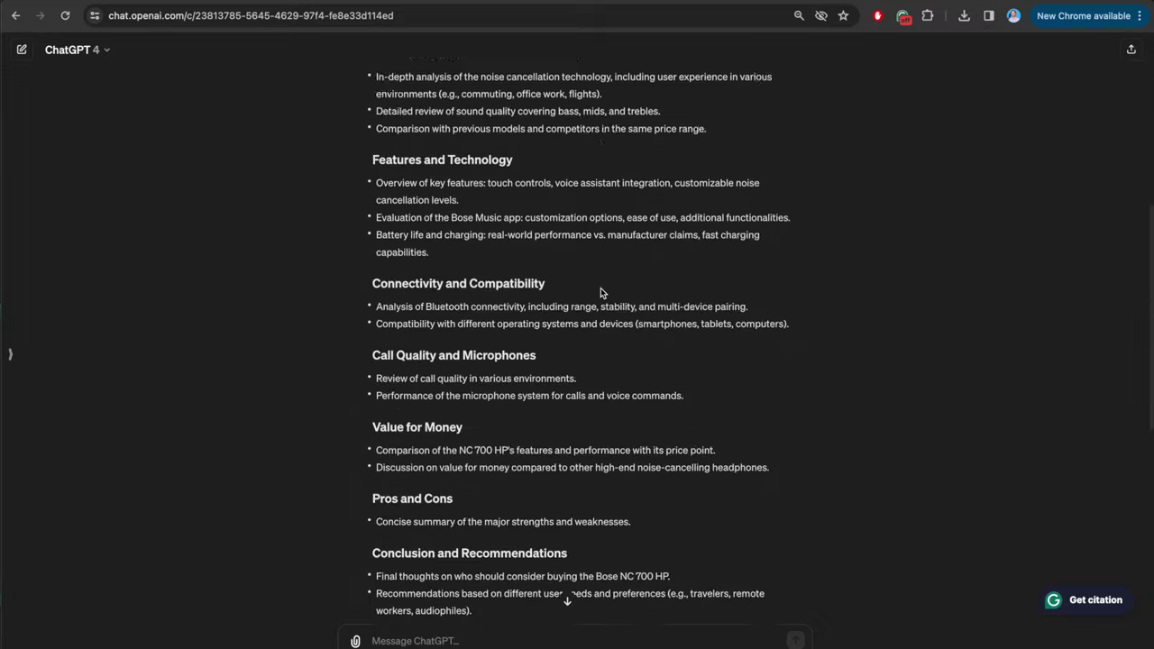
scroll(601, 293, "up", 15)
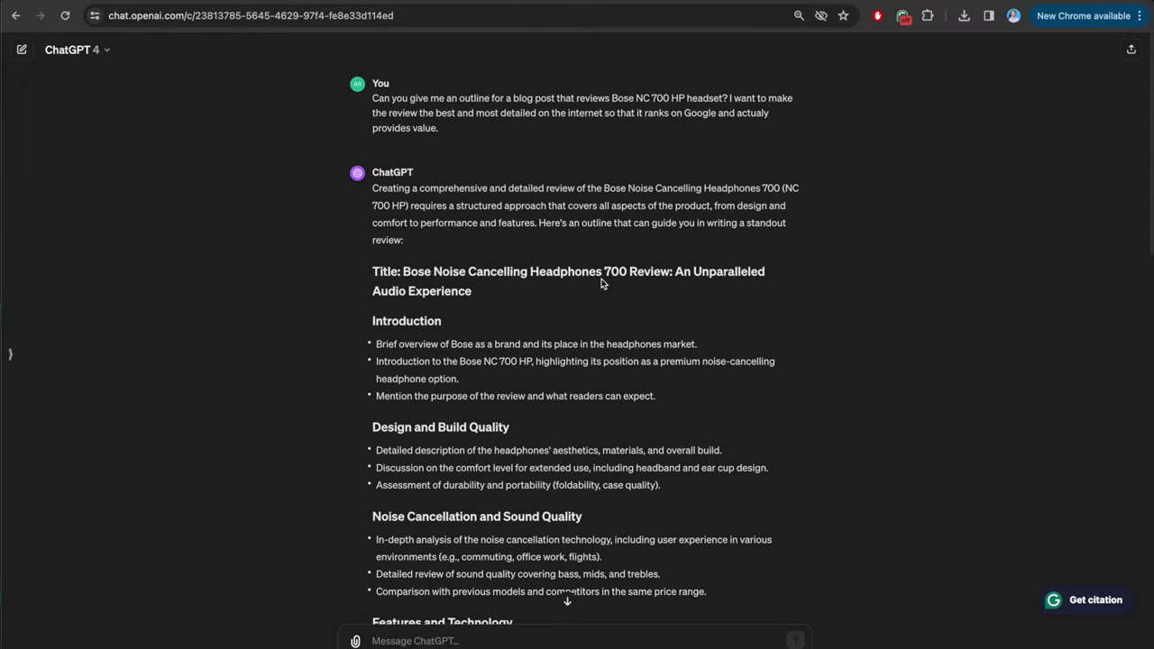
Step: Highlight the product name and the opening request in the prompt, and compare them with the outline's middle sections
left_click_drag(612, 97, 723, 98)
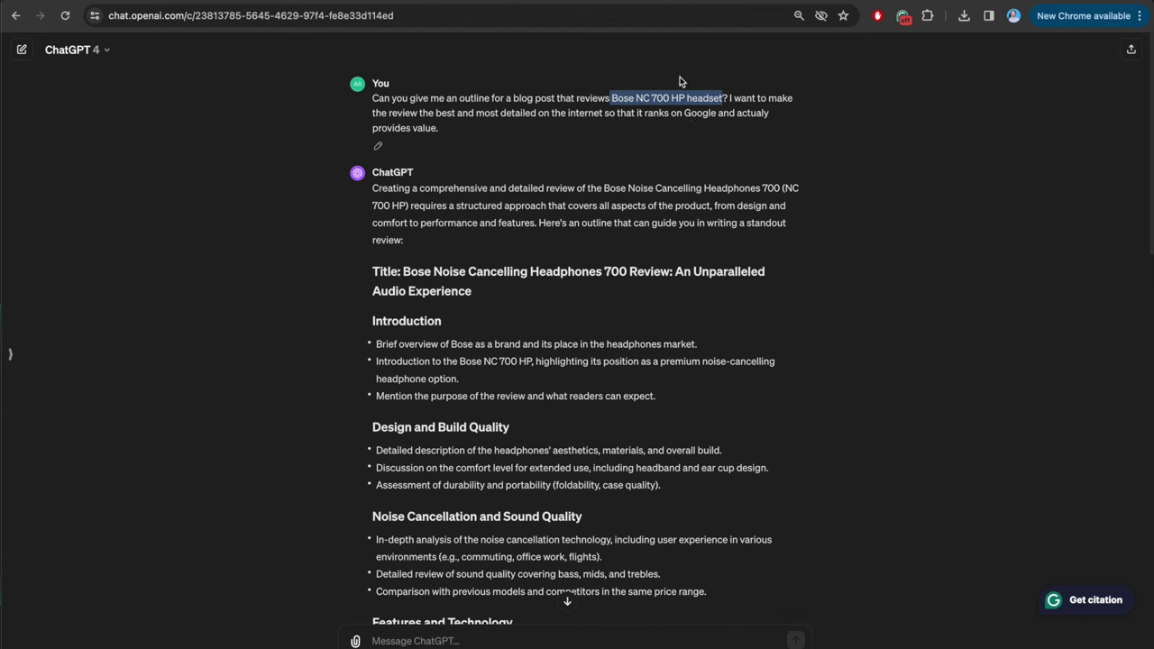
left_click(707, 97)
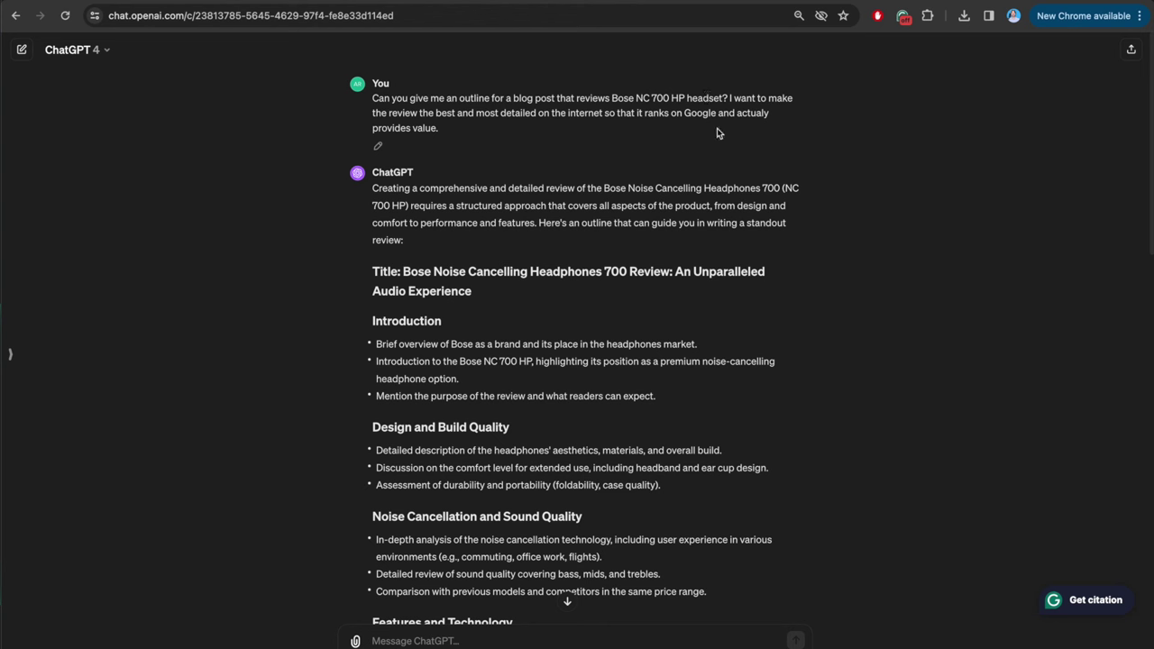
left_click_drag(723, 98, 372, 97)
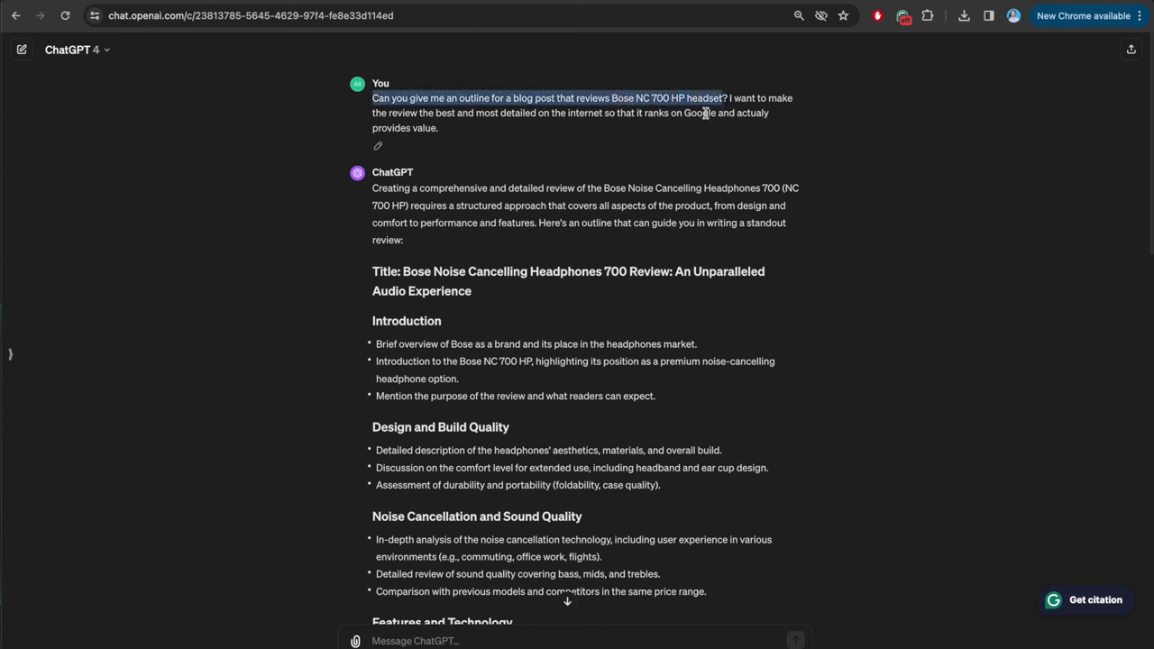
left_click(734, 287)
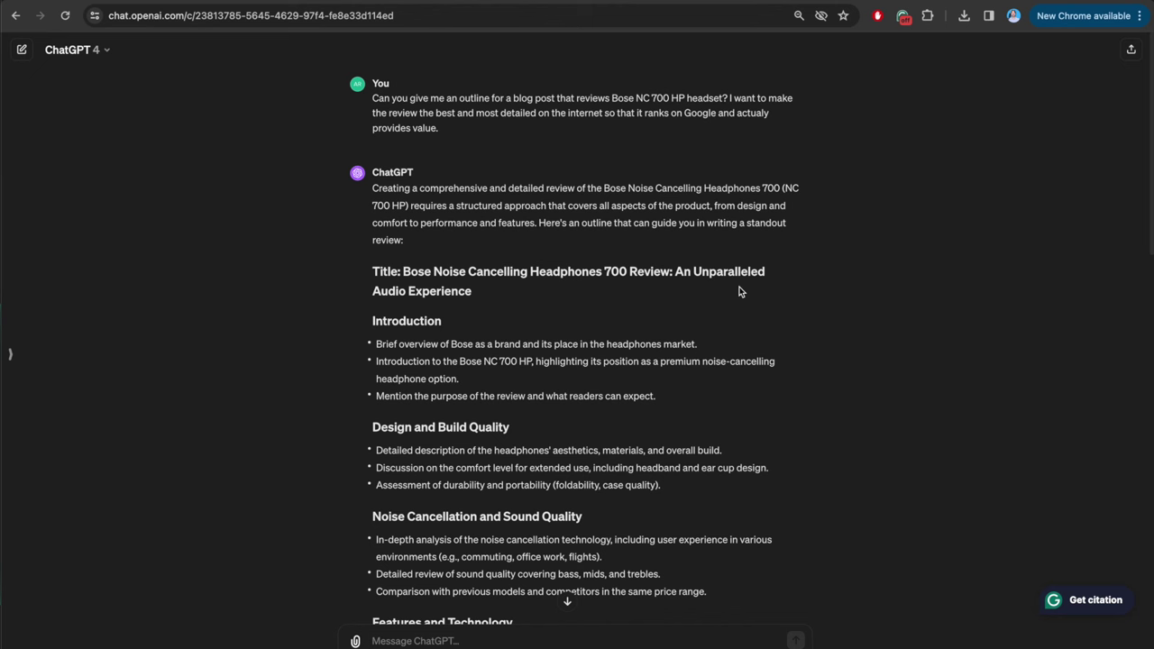
scroll(738, 297, "down", 15)
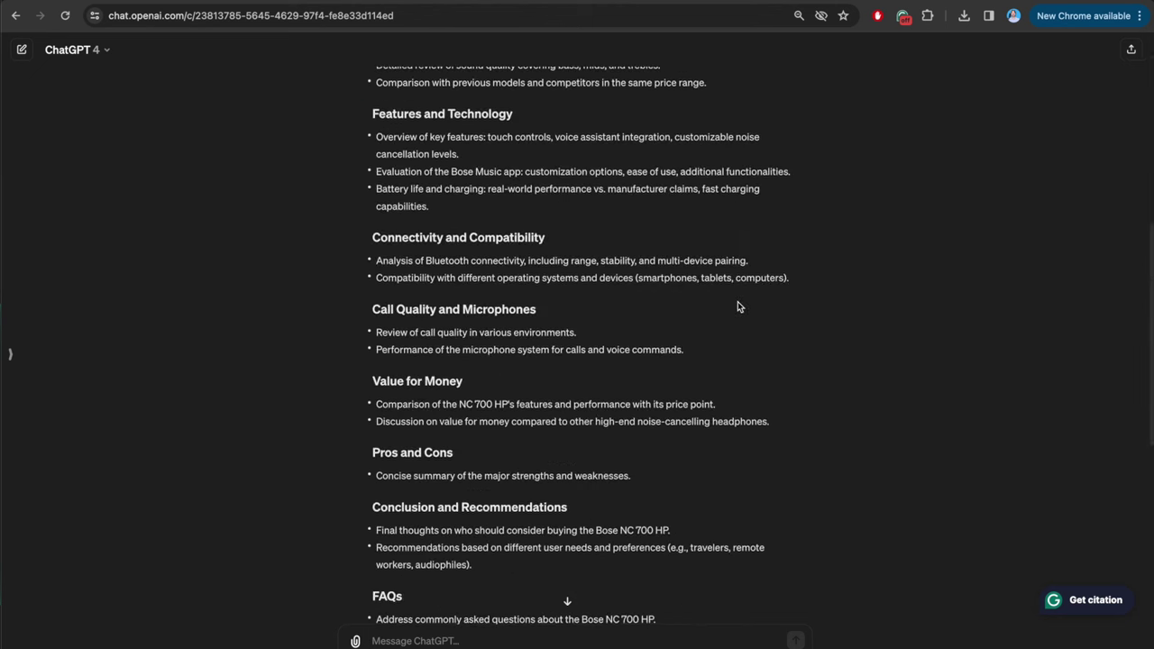
scroll(737, 307, "up", 15)
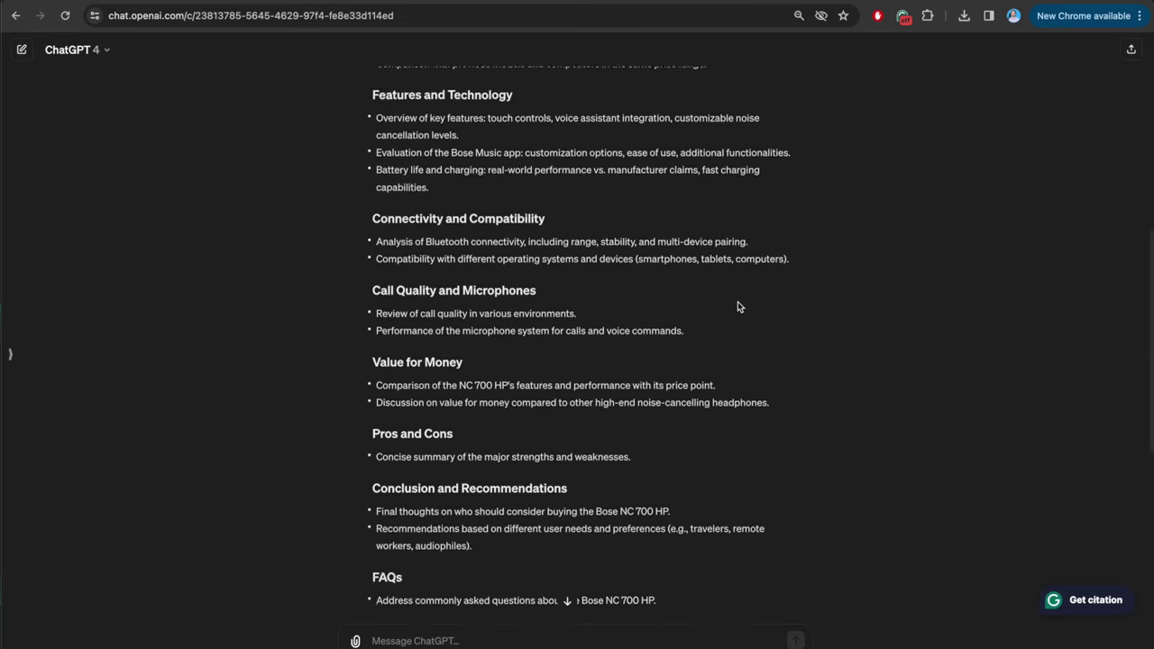
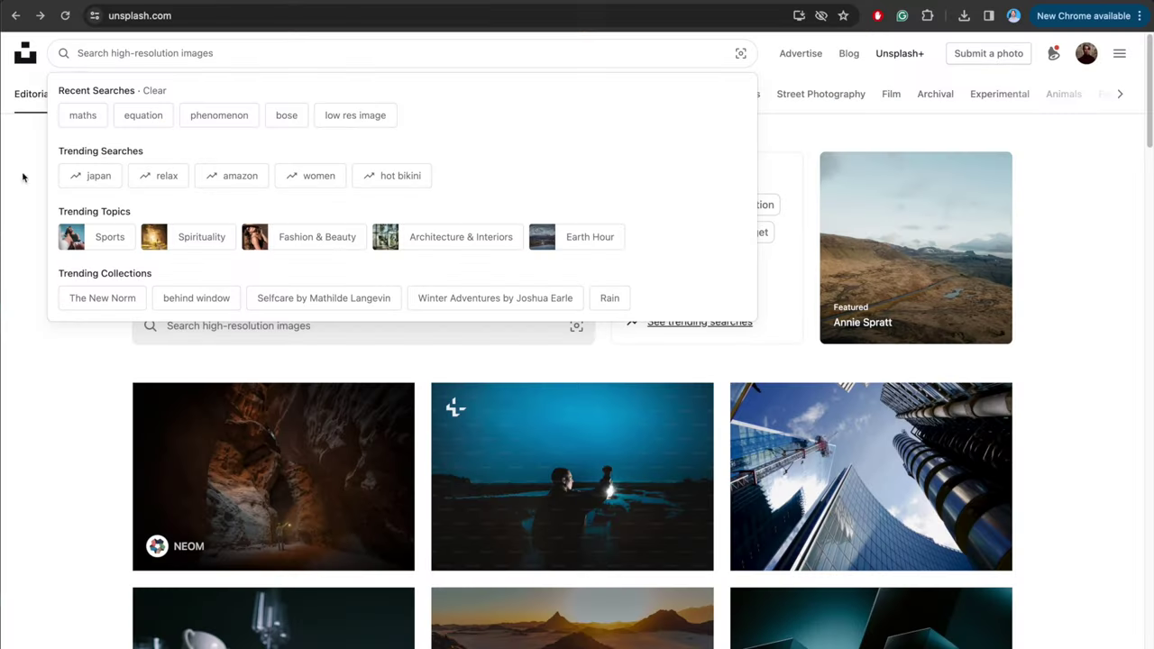
Step: Search the stock photo library for "cat"
left_click(13, 240)
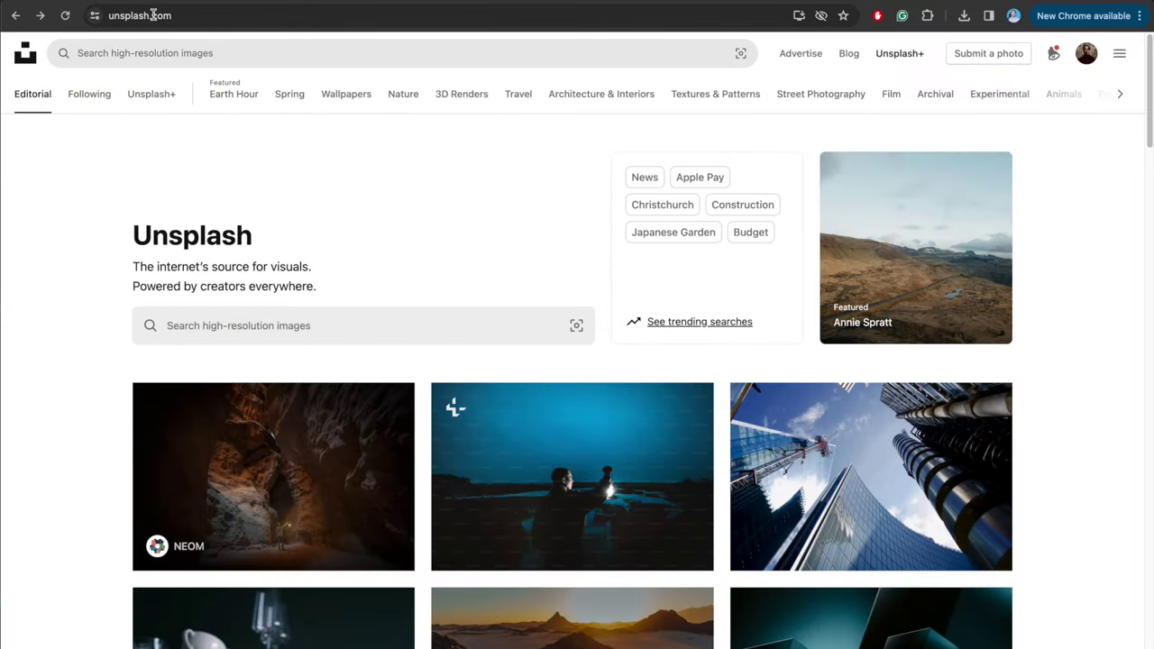
left_click(227, 60)
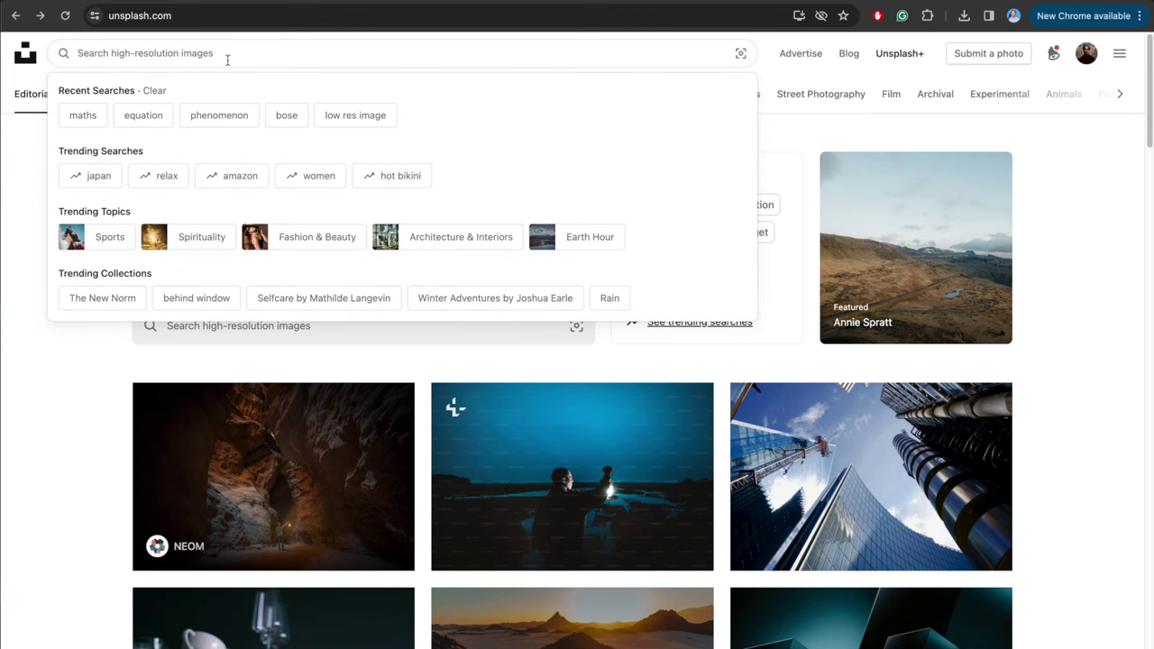
type("cat")
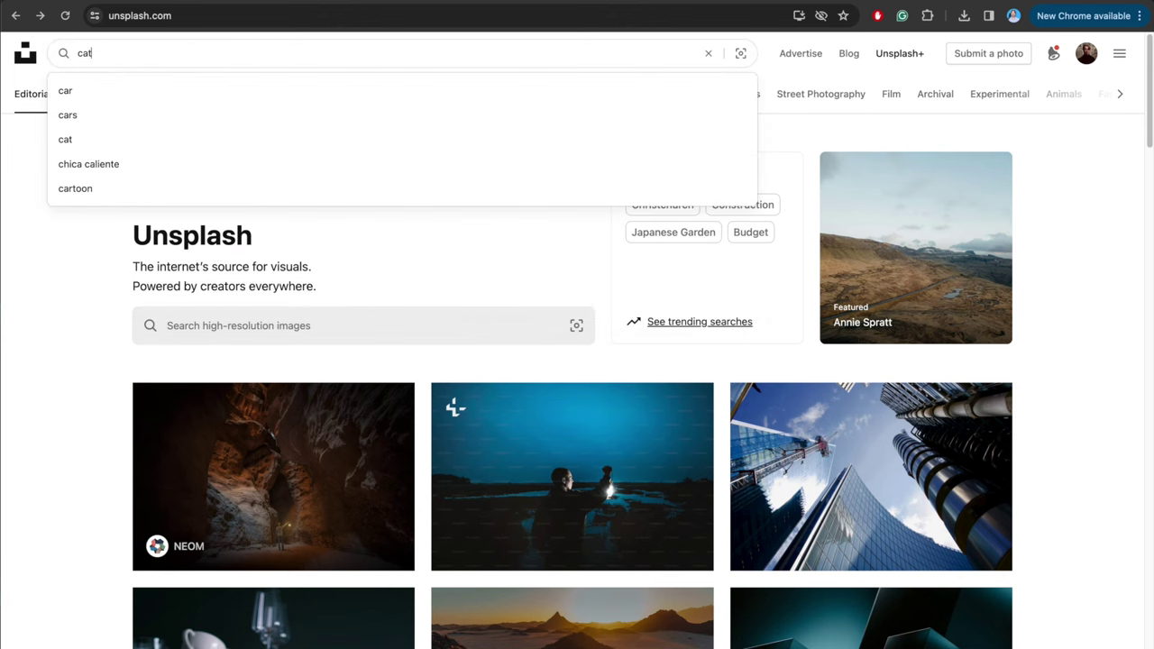
key("Return")
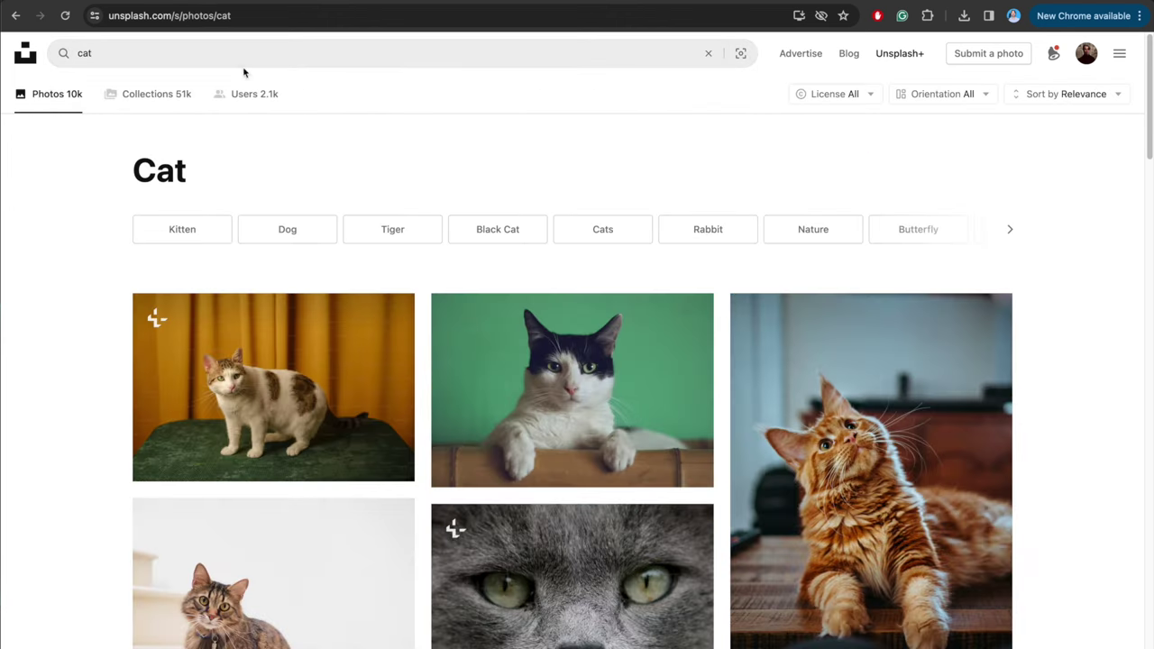
Step: Browse the cat photo results and open the photo of the orange tabby lying on a wooden floor
scroll(362, 194, "down", 1)
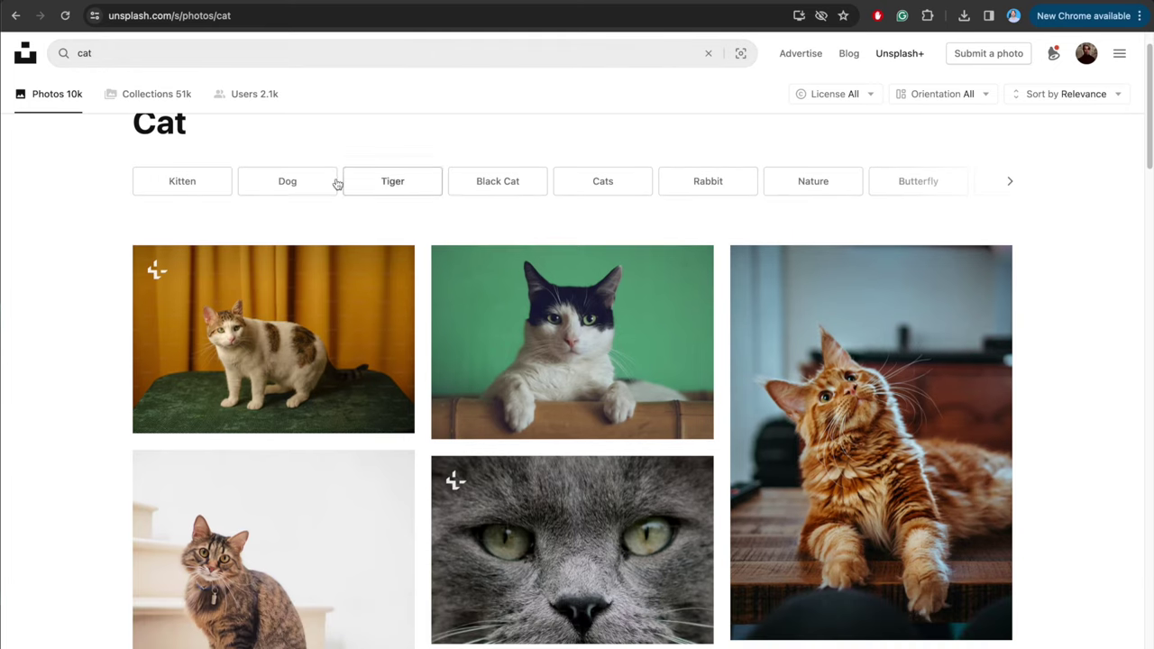
scroll(262, 198, "up", 1)
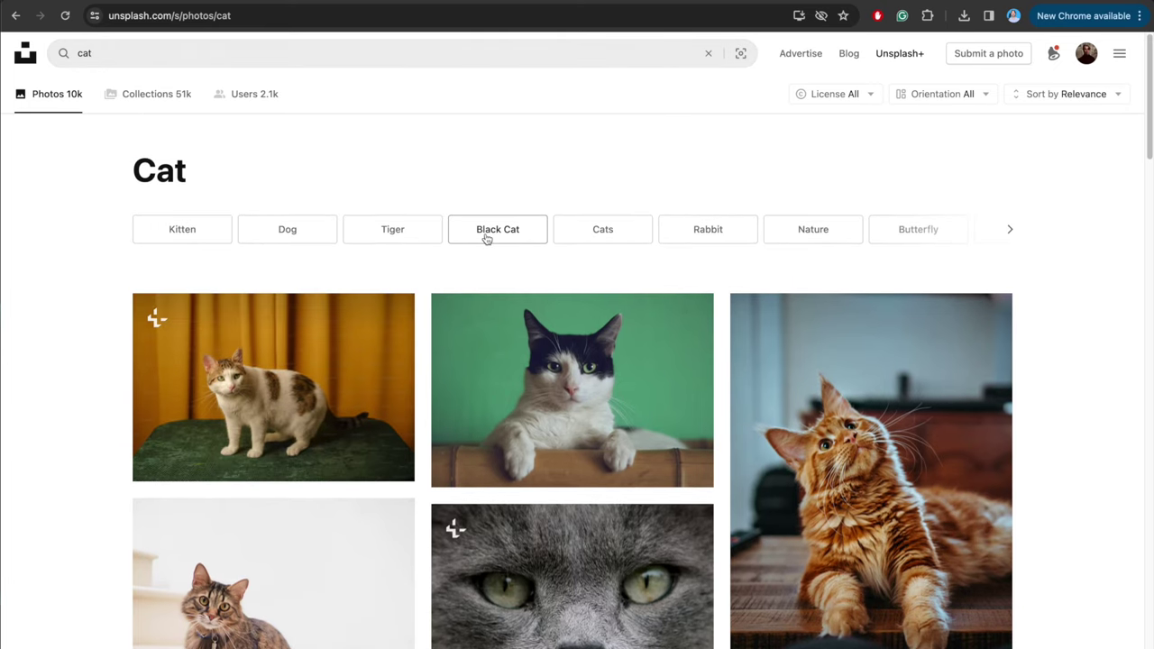
scroll(439, 175, "down", 1)
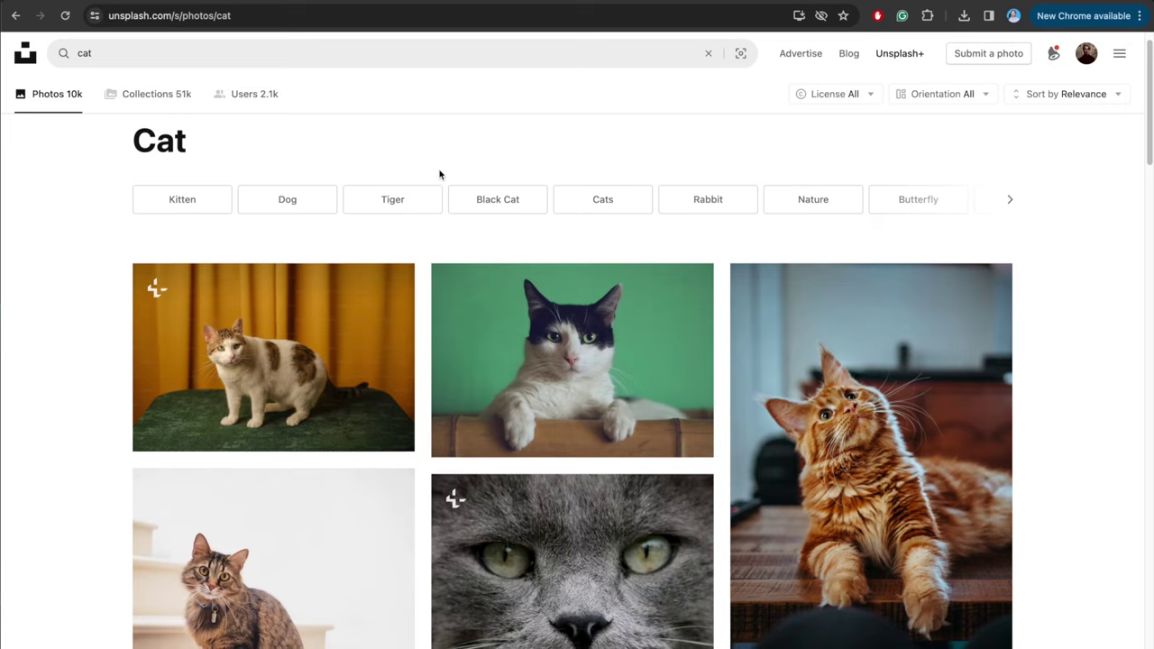
scroll(438, 175, "down", 1)
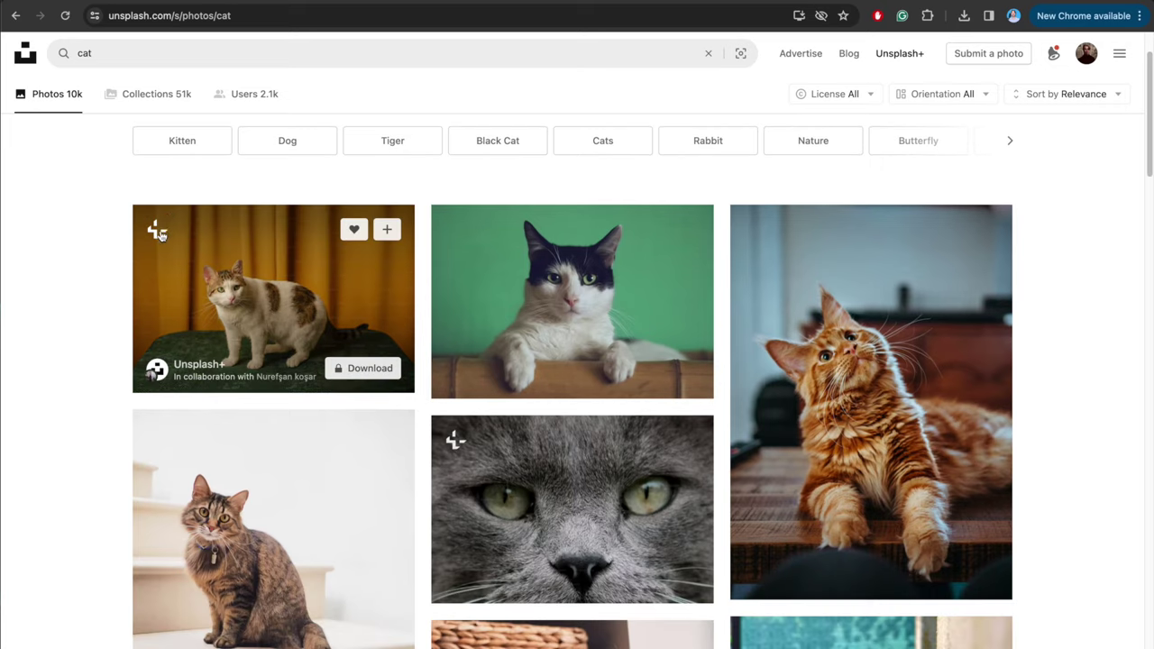
scroll(528, 404, "down", 10)
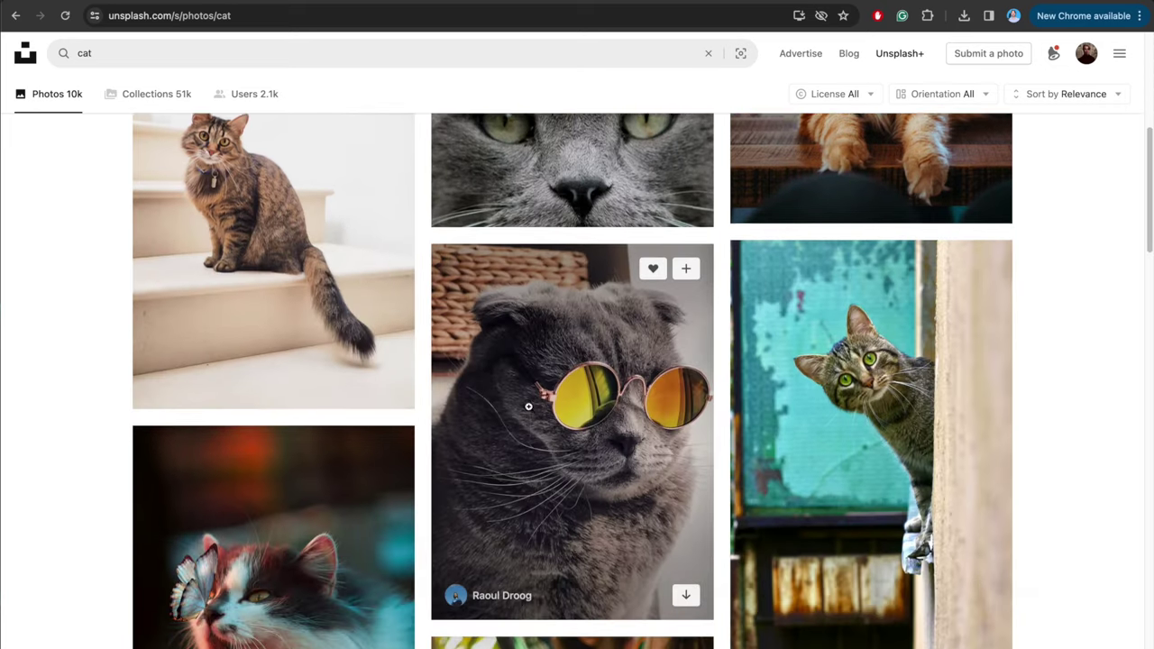
scroll(660, 435, "down", 5)
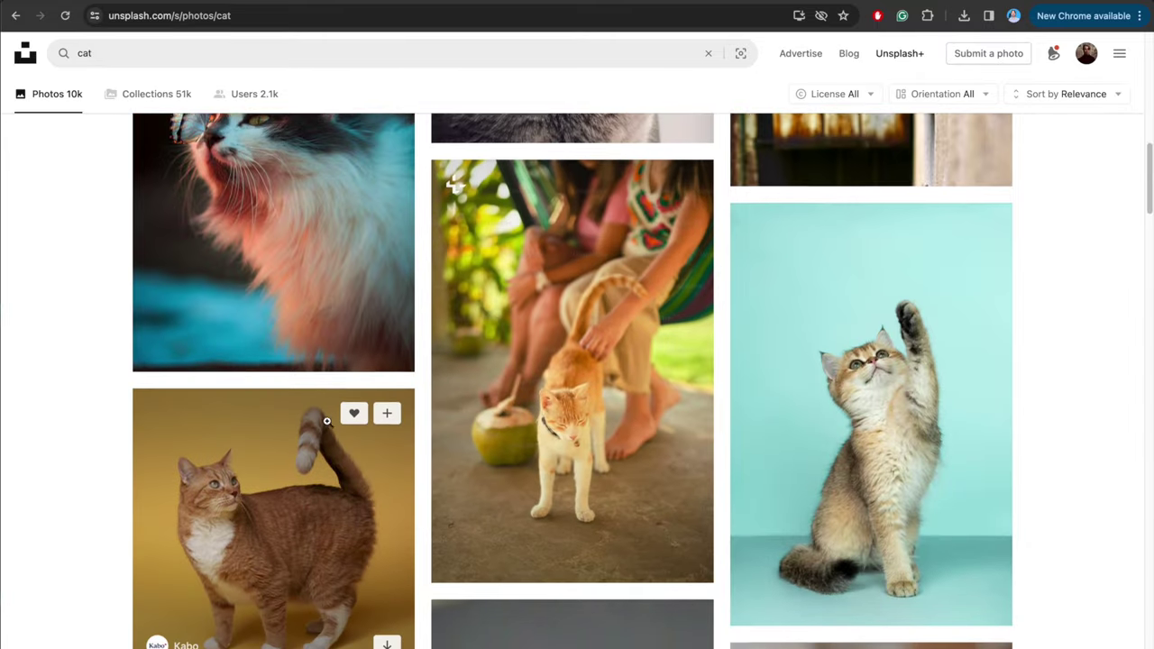
scroll(301, 396, "down", 4)
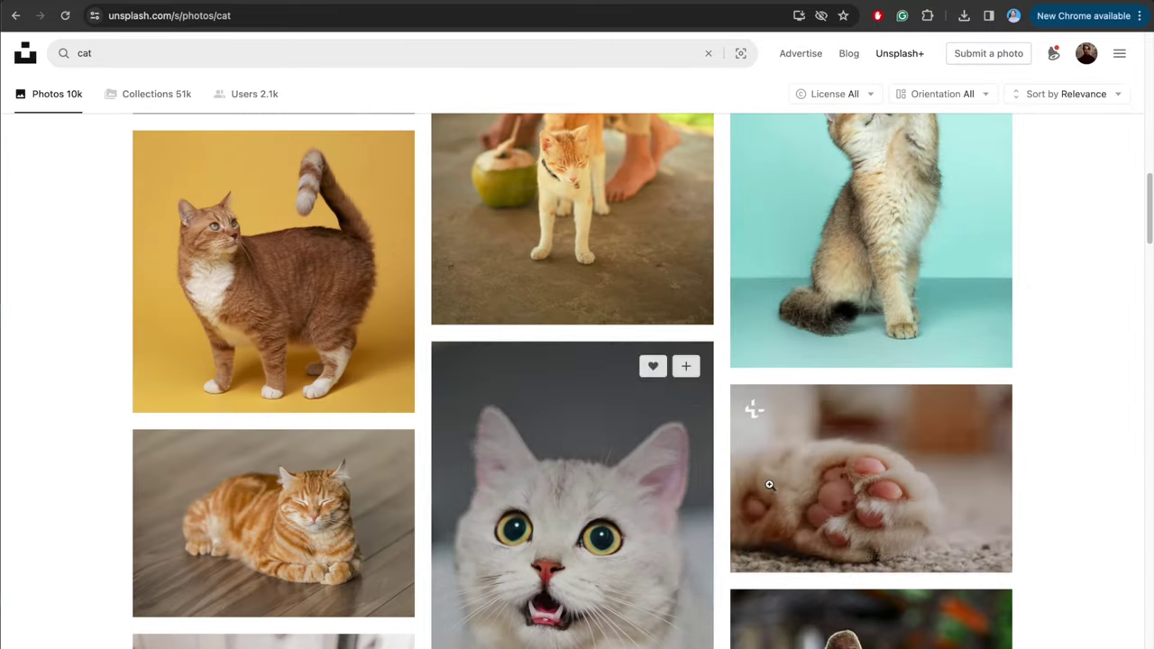
scroll(709, 373, "down", 4)
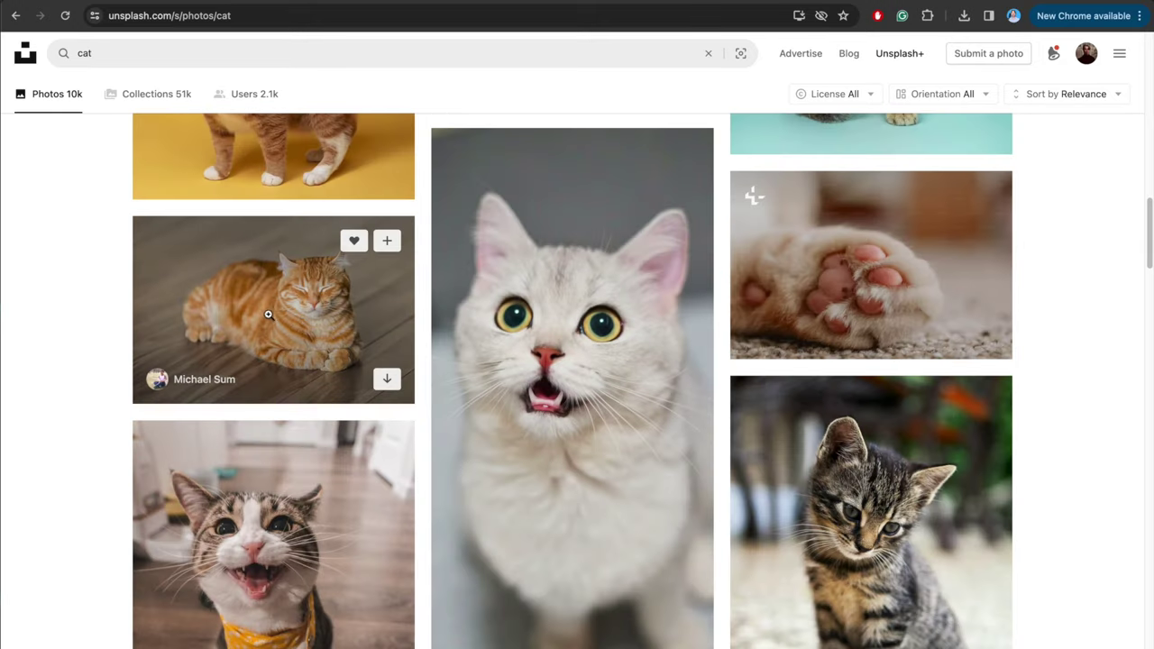
left_click(272, 301)
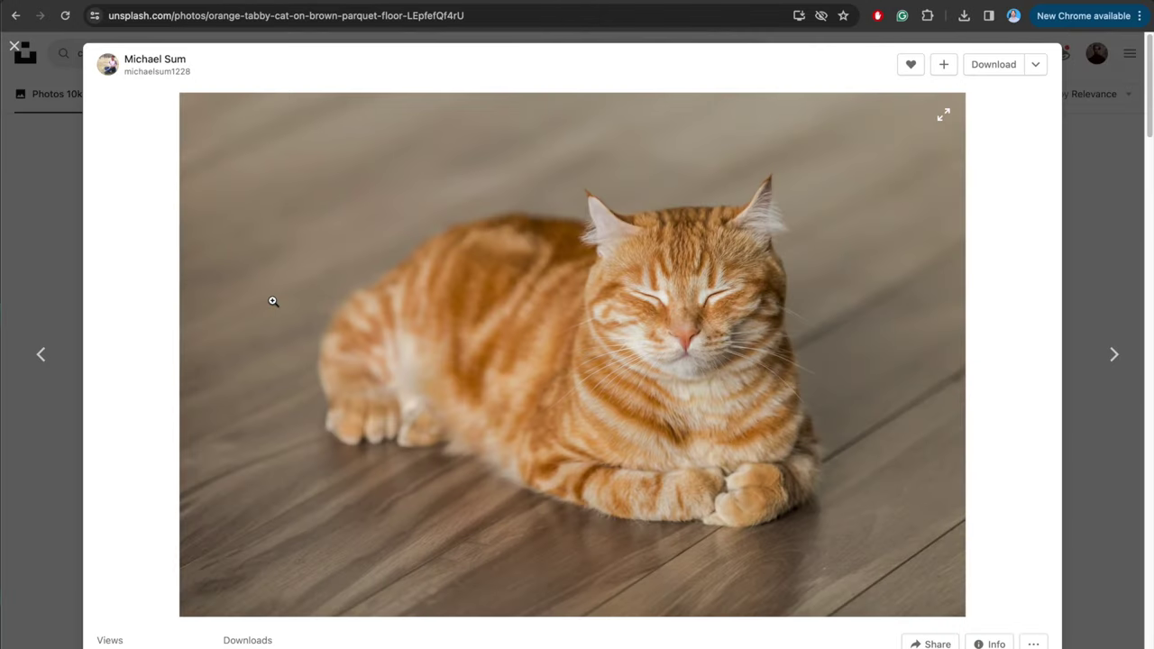
Step: Download the orange tabby photo and copy the credit text offered for attributing the photographer
left_click(990, 71)
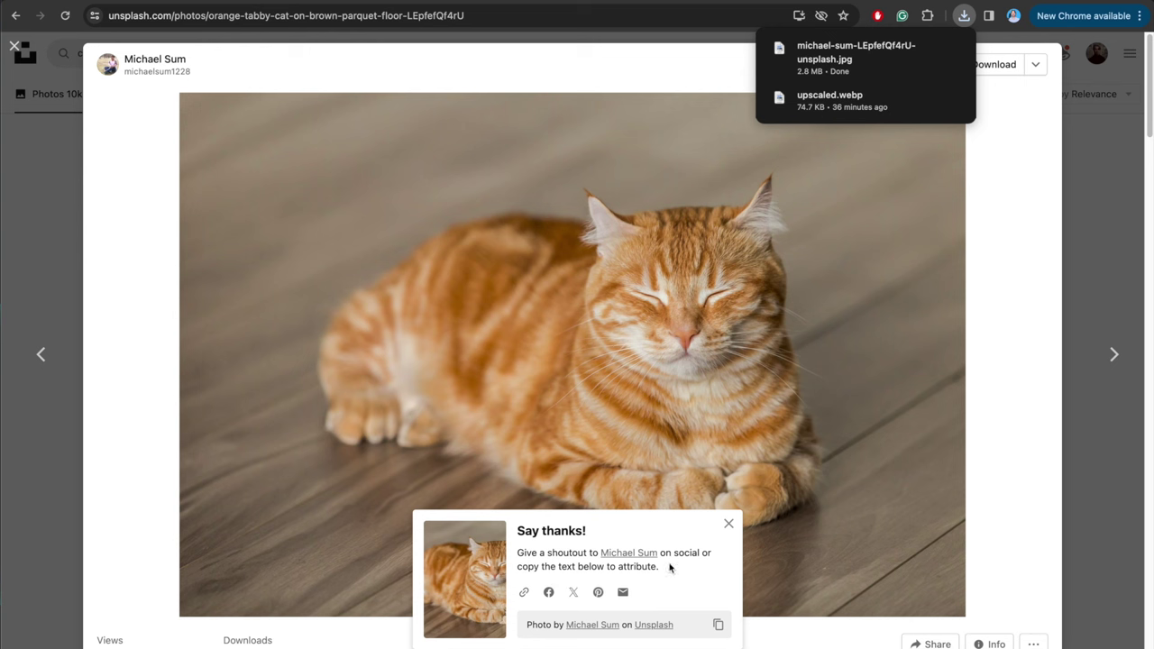
left_click(718, 625)
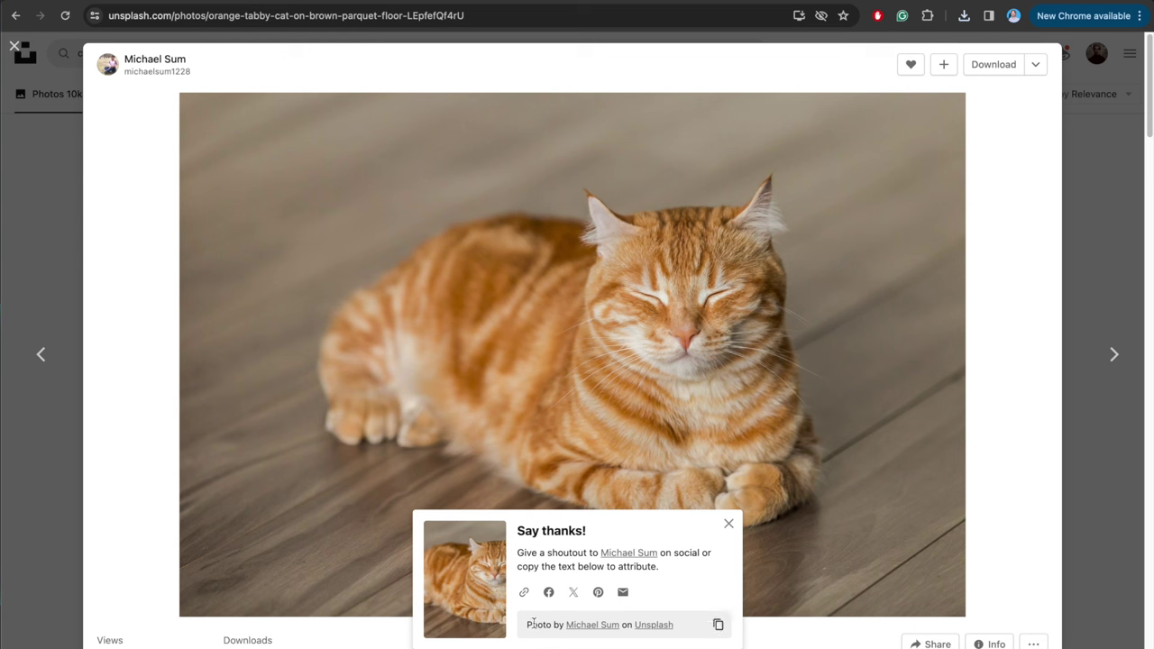
left_click_drag(526, 625, 687, 631)
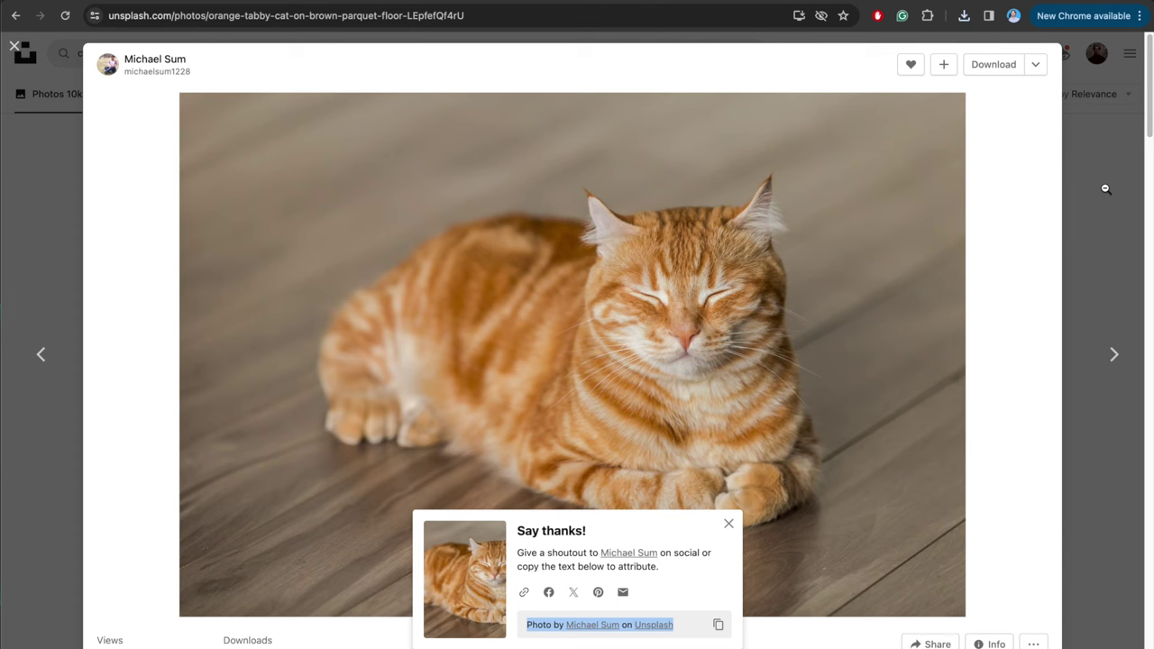
Step: Close the tabby photo and look through the other cat photos, ending back at the start of the results
left_click(47, 155)
scroll(337, 383, "down", 8)
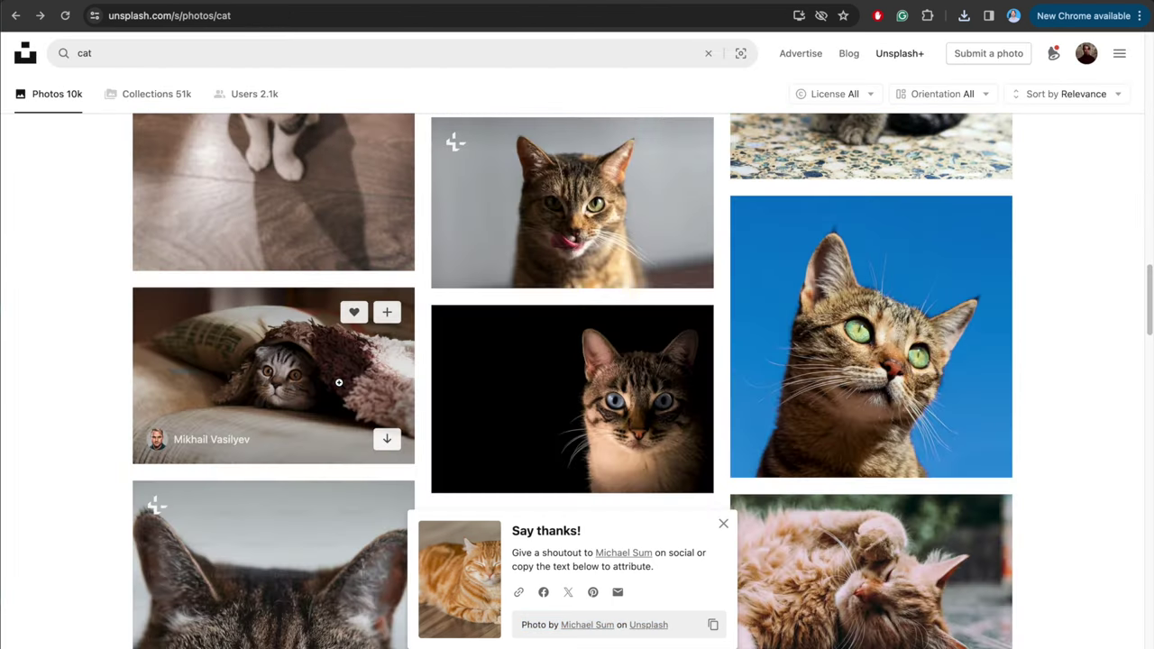
scroll(339, 382, "down", 10)
scroll(339, 383, "up", 9)
scroll(339, 383, "down", 10)
scroll(339, 378, "up", 15)
scroll(342, 376, "down", 15)
scroll(346, 375, "down", 15)
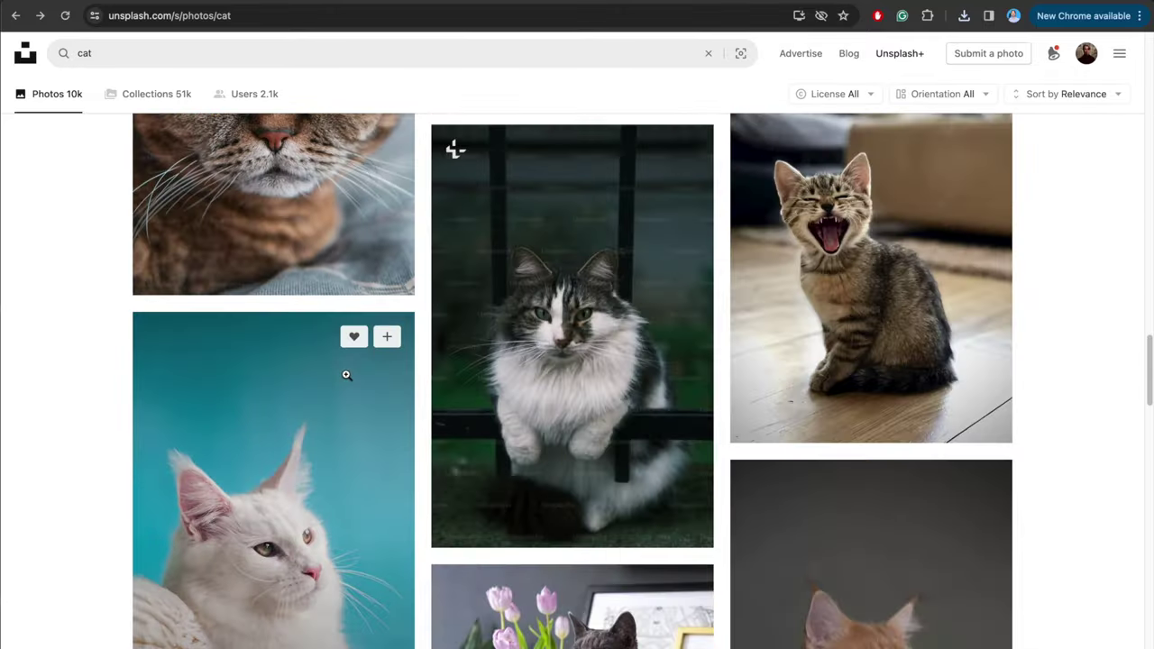
scroll(345, 375, "down", 10)
scroll(341, 365, "up", 20)
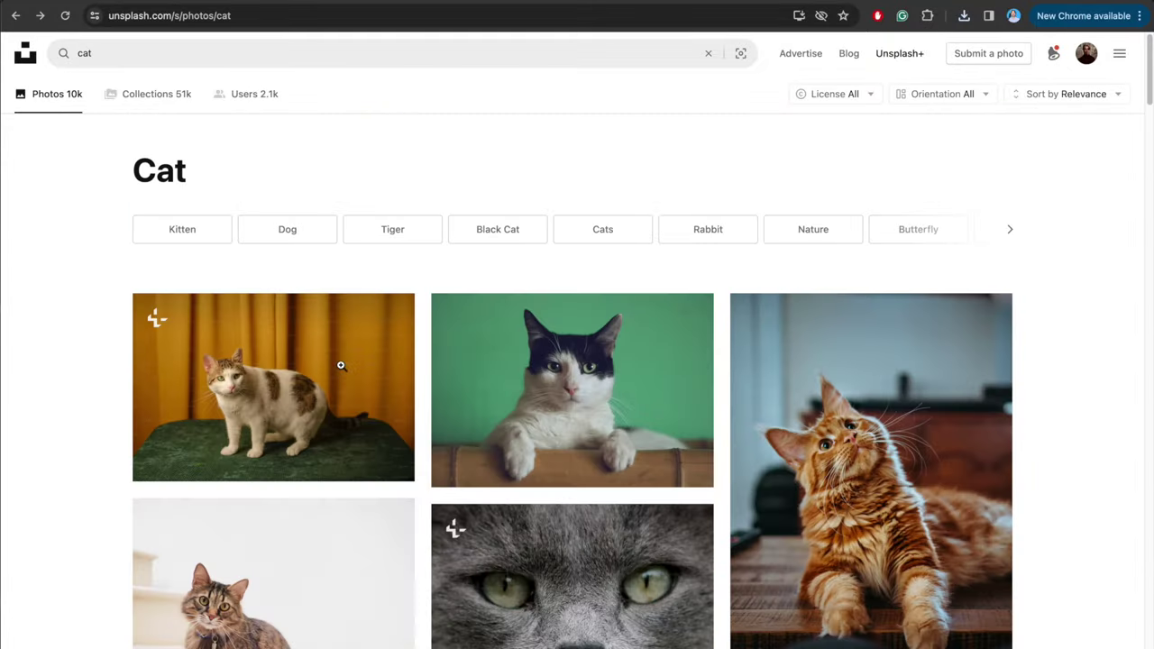
scroll(340, 365, "down", 15)
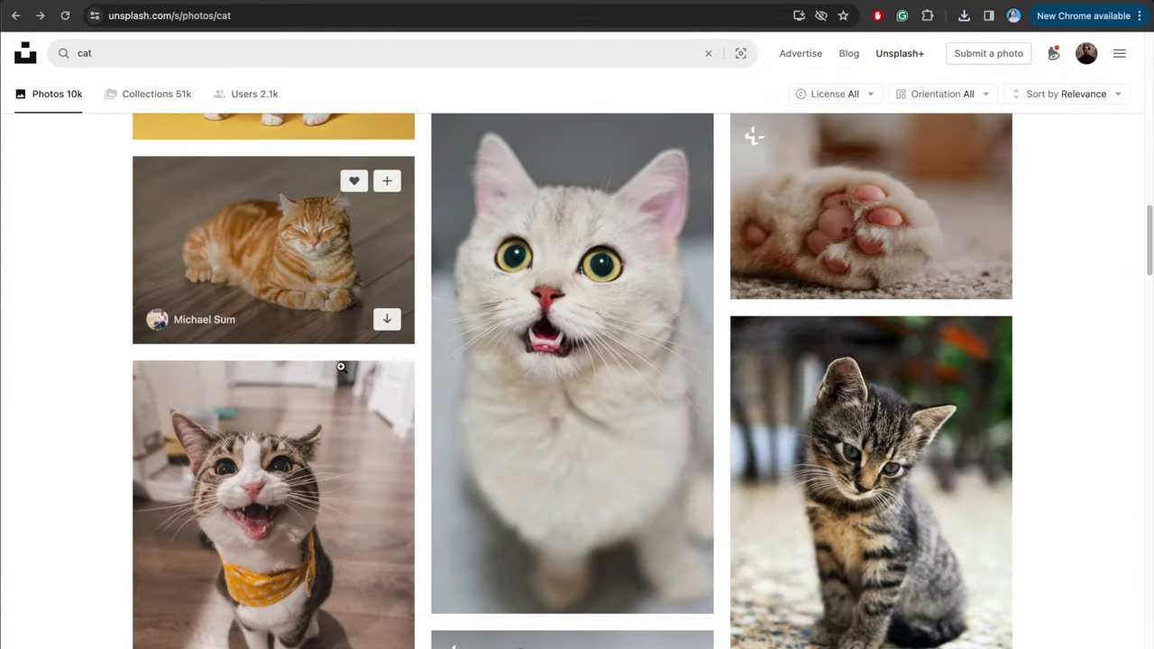
scroll(341, 370, "down", 15)
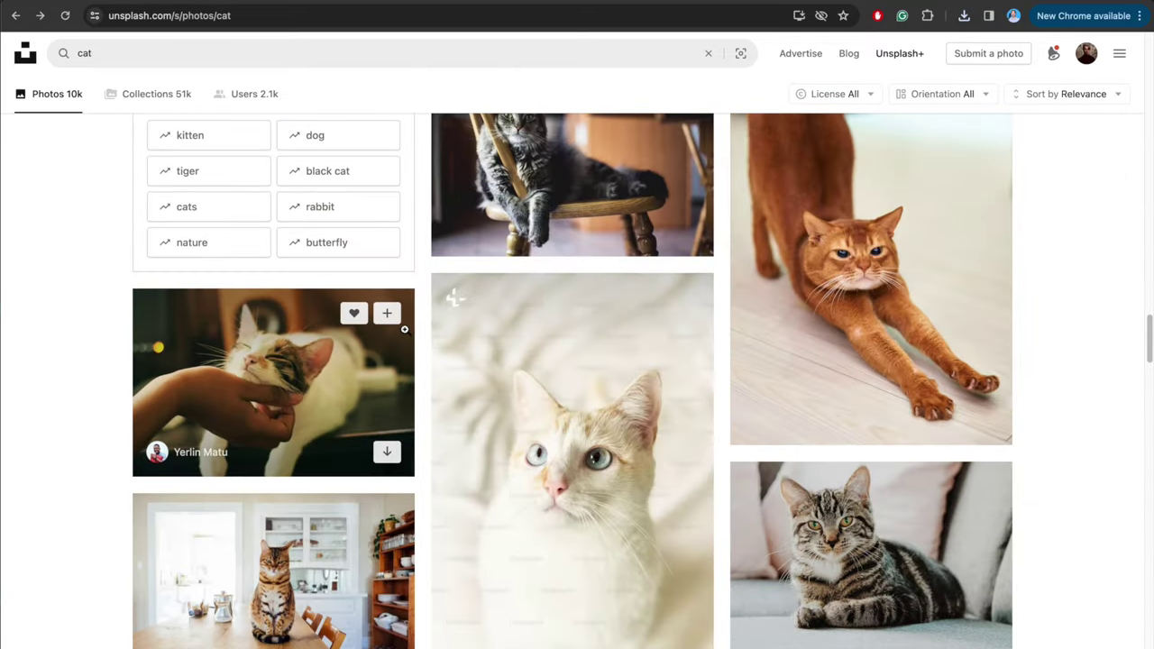
scroll(406, 329, "up", 20)
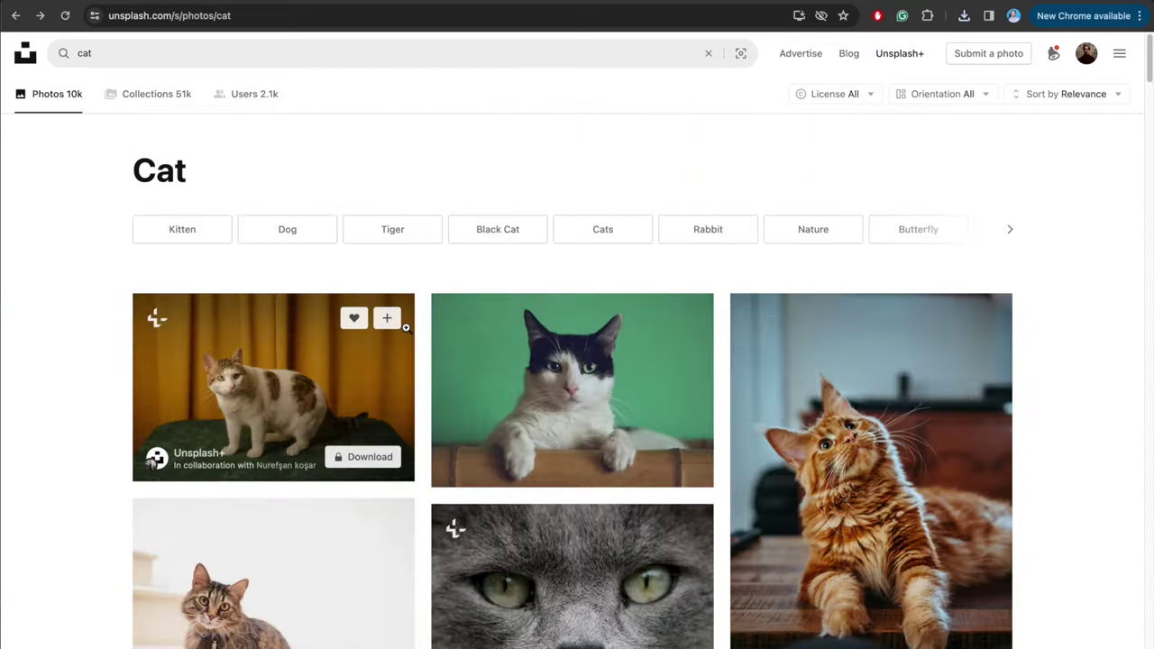
Step: Replace the photo search term with "headset" and run the search
left_click(323, 61)
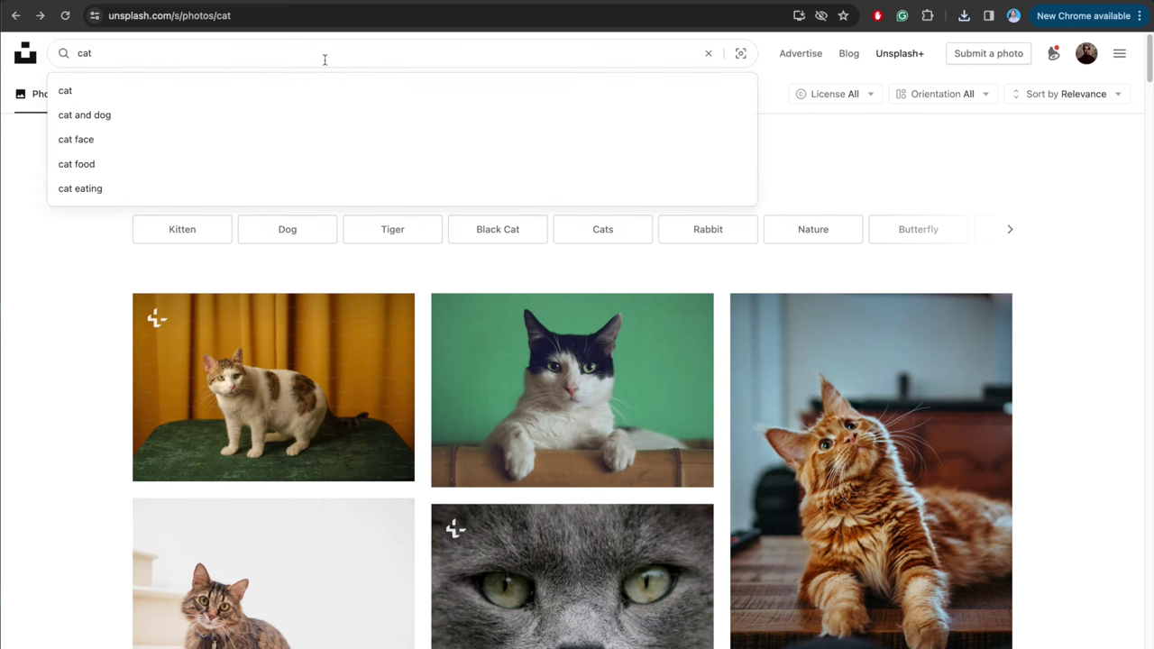
double_click(121, 52)
type("headse")
key("Return")
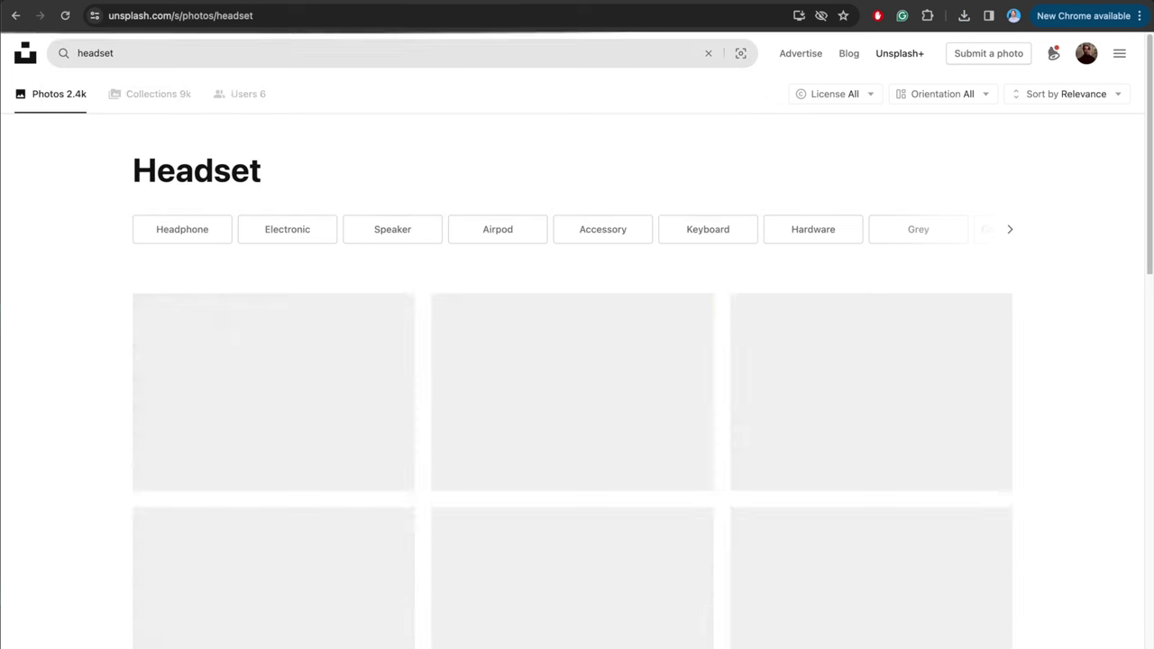
Step: View the headset photo of the man gaming on a blue couch, then return to the results
scroll(864, 276, "down", 2)
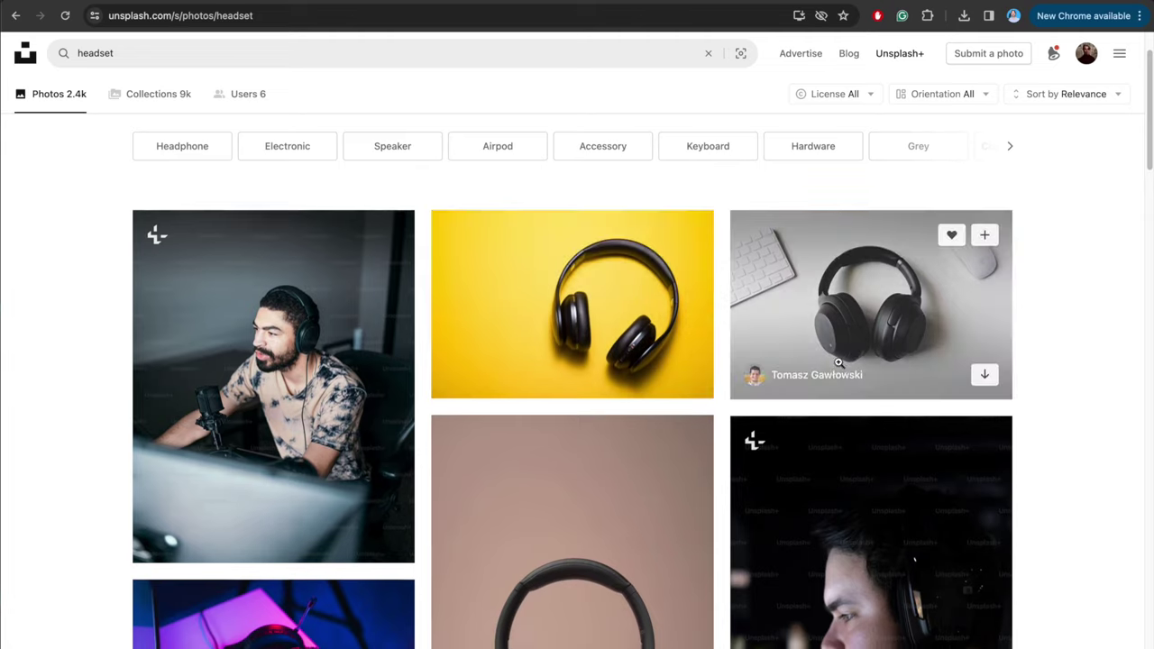
scroll(837, 353, "down", 10)
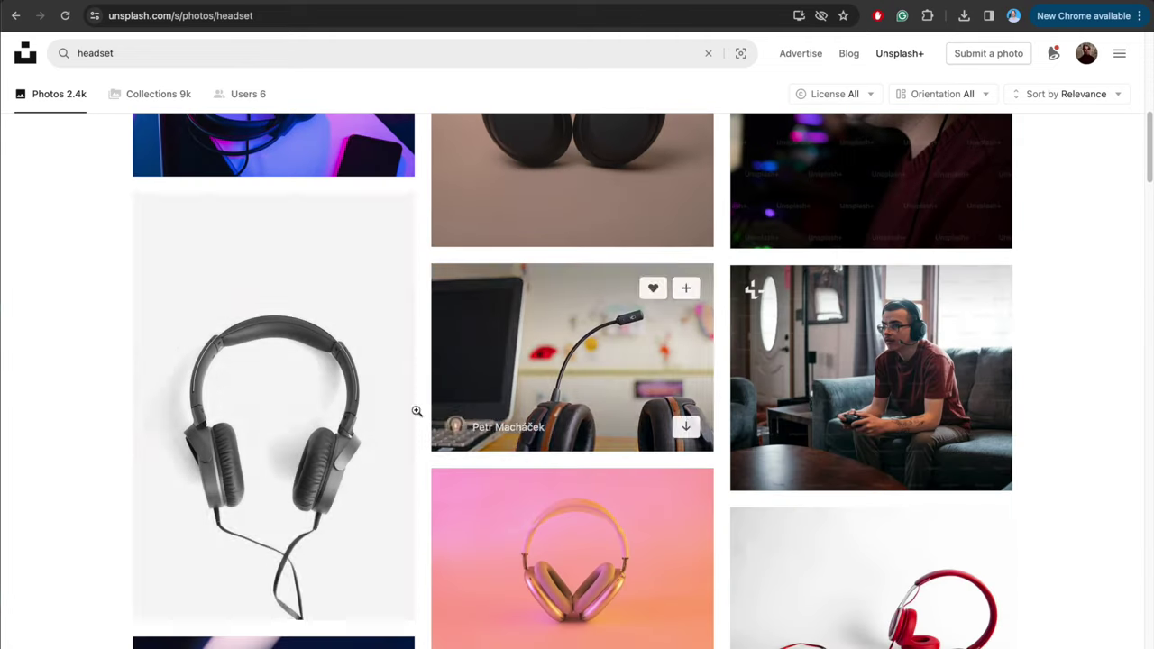
left_click(859, 390)
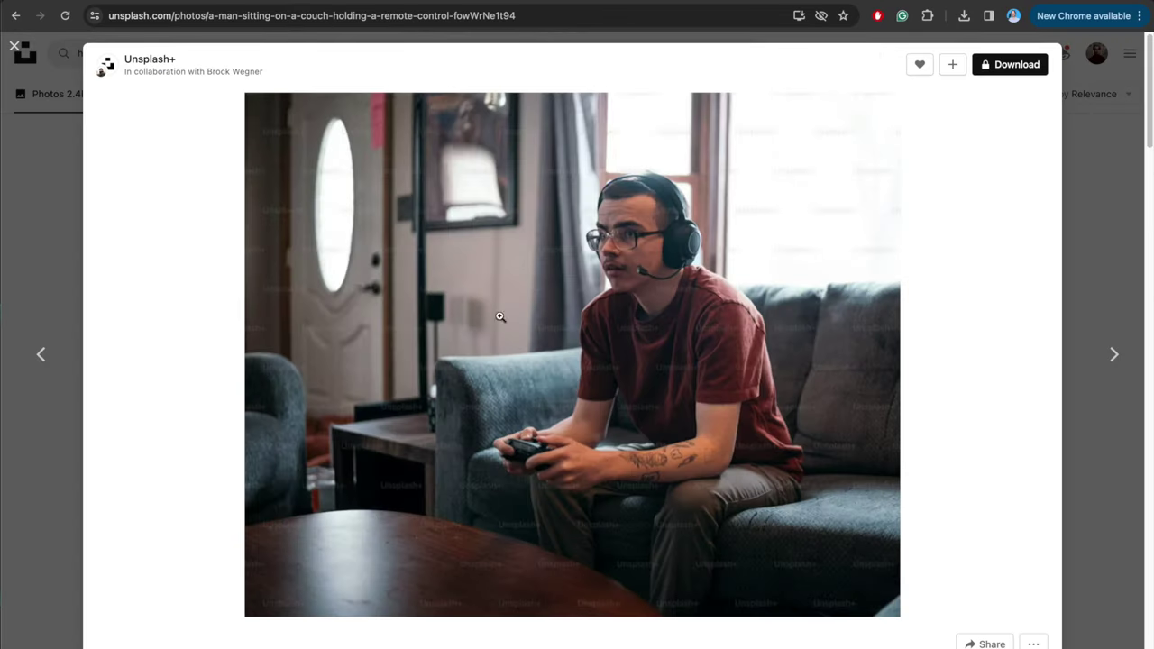
left_click(1086, 216)
Step: Look through the remaining headset photos for images suited to a headset review, and return to the start of the results
scroll(627, 339, "down", 5)
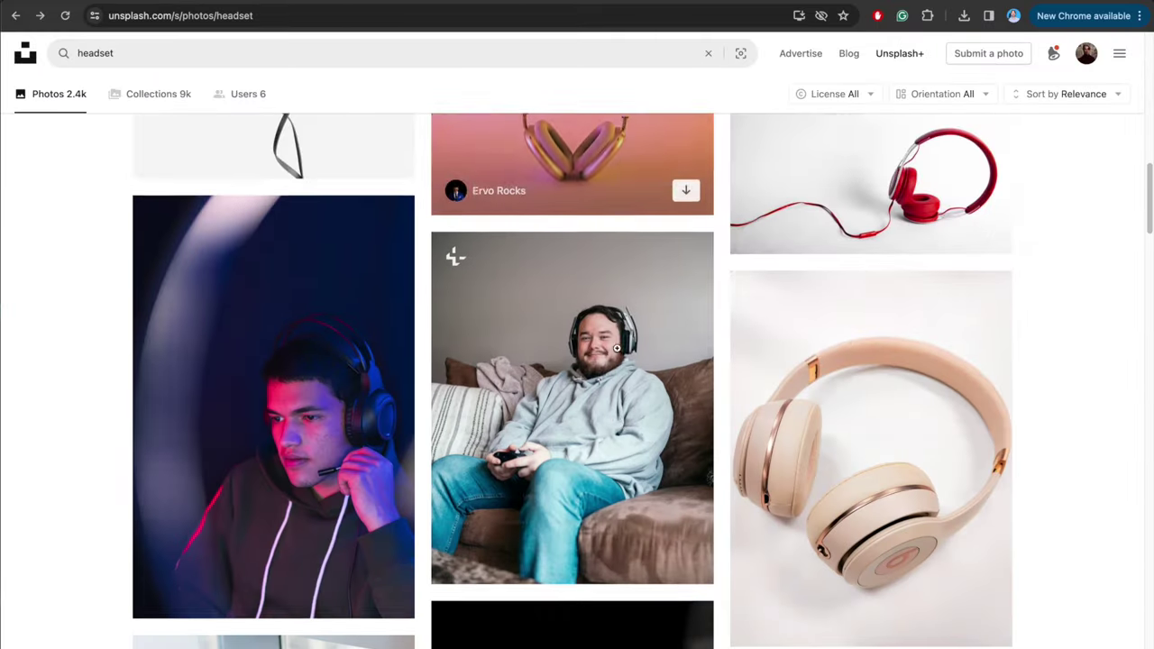
scroll(735, 306, "down", 6)
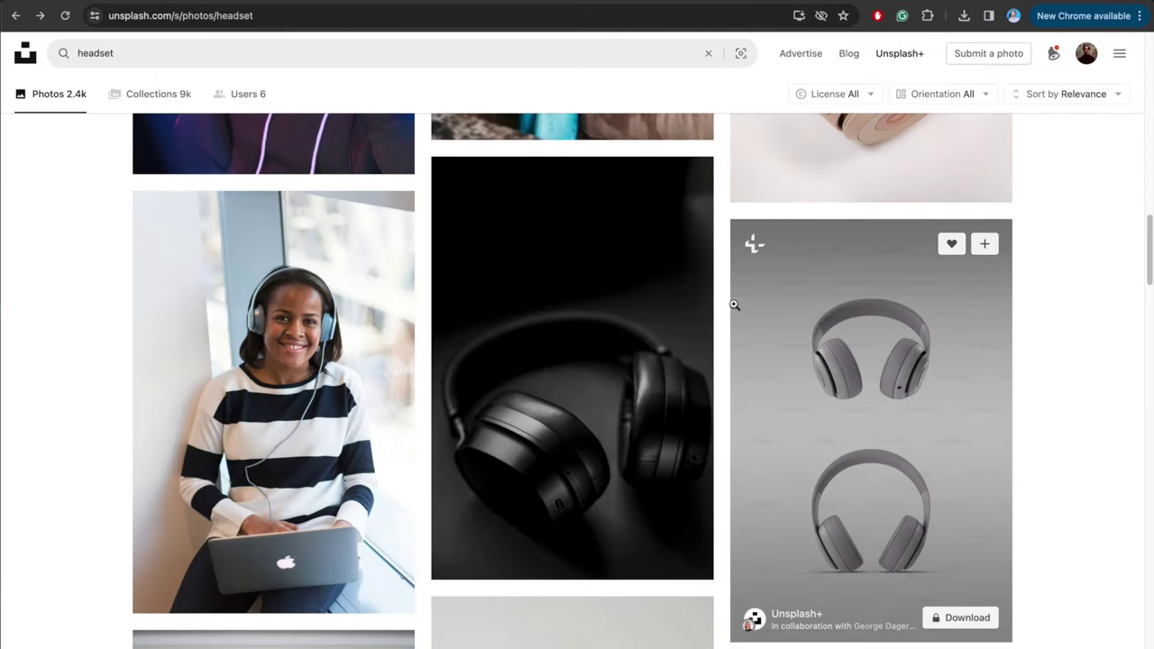
scroll(734, 305, "down", 4)
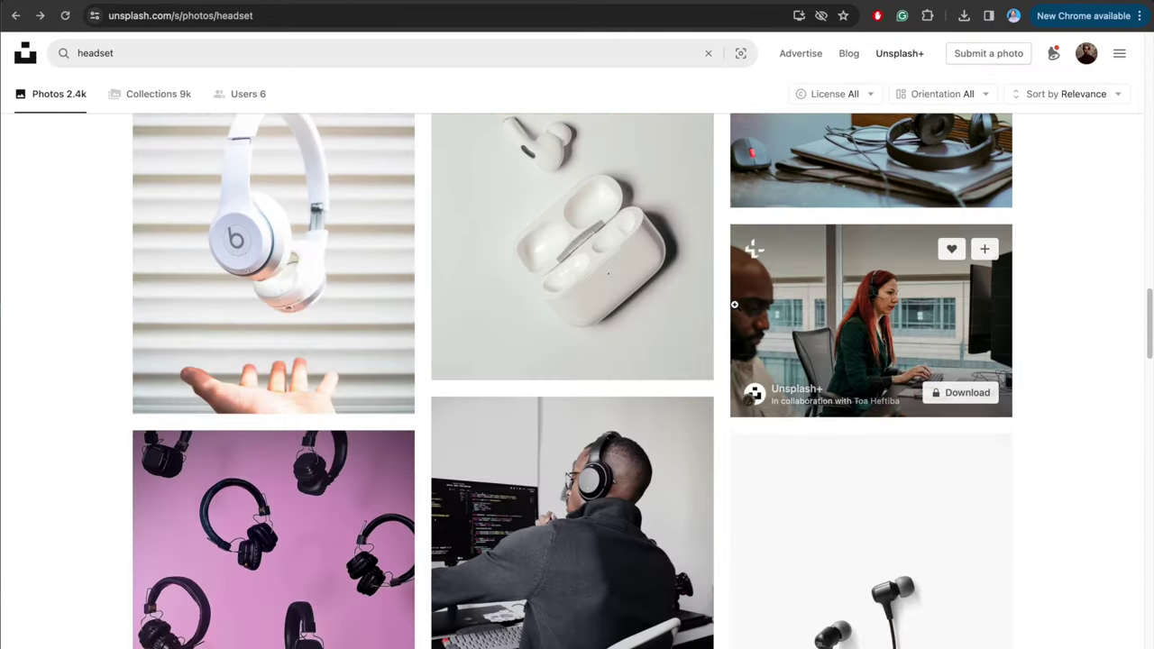
scroll(735, 304, "down", 7)
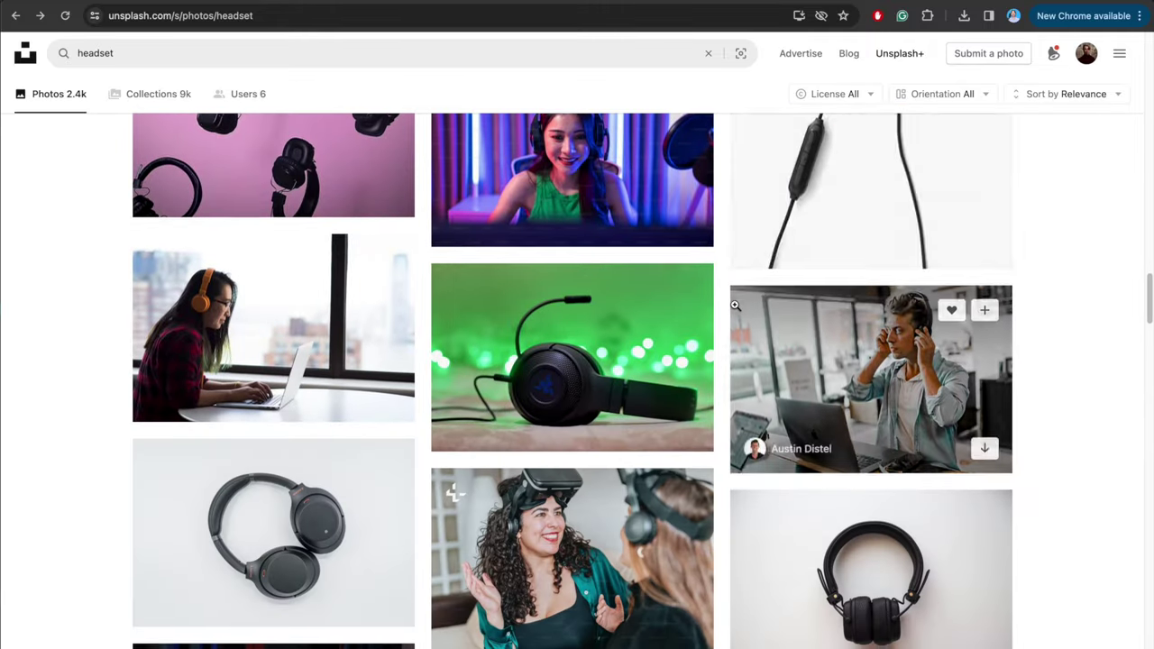
scroll(734, 307, "down", 2)
scroll(451, 351, "down", 3)
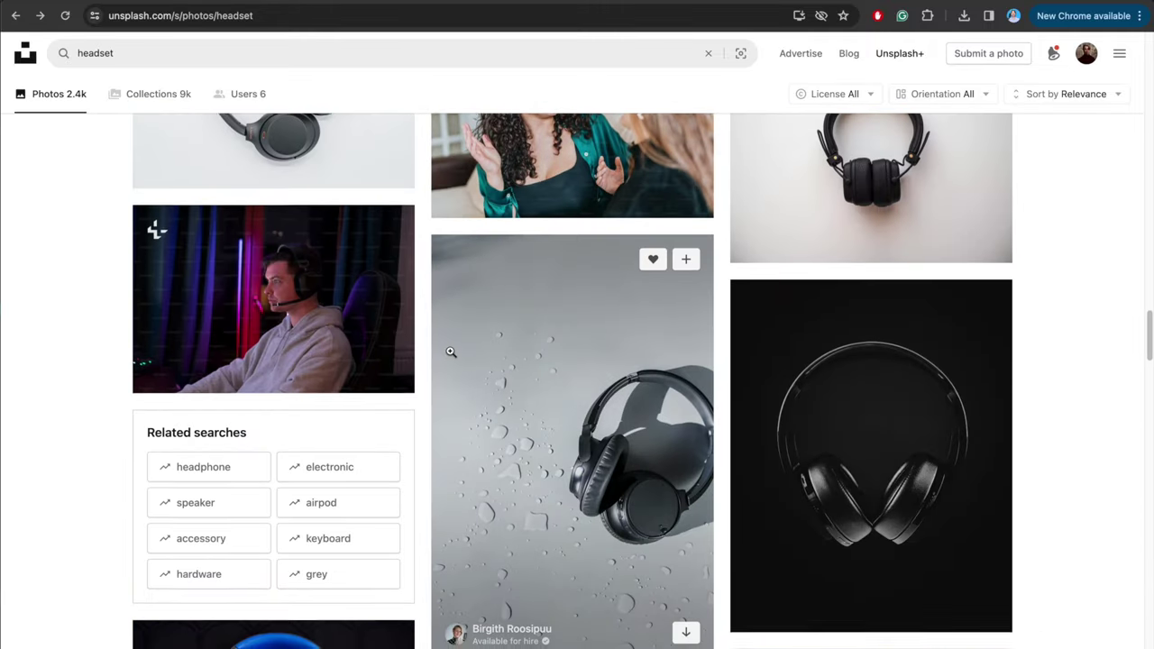
scroll(451, 351, "down", 4)
scroll(451, 351, "down", 6)
scroll(448, 349, "up", 15)
scroll(448, 350, "up", 8)
scroll(449, 350, "up", 10)
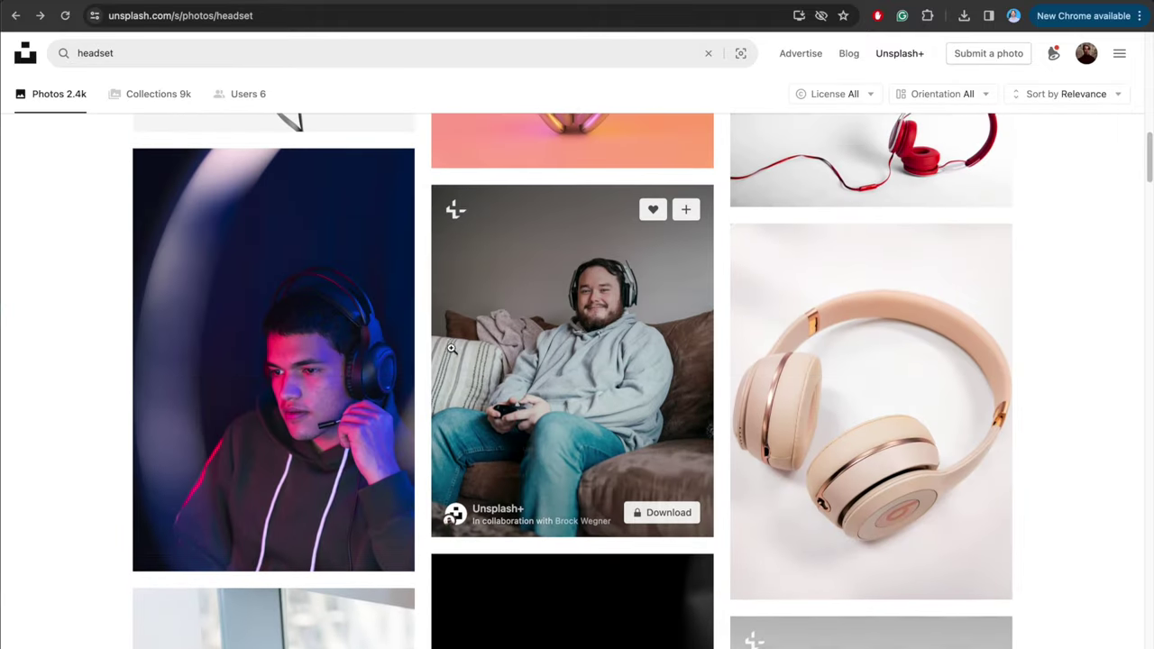
scroll(451, 347, "up", 12)
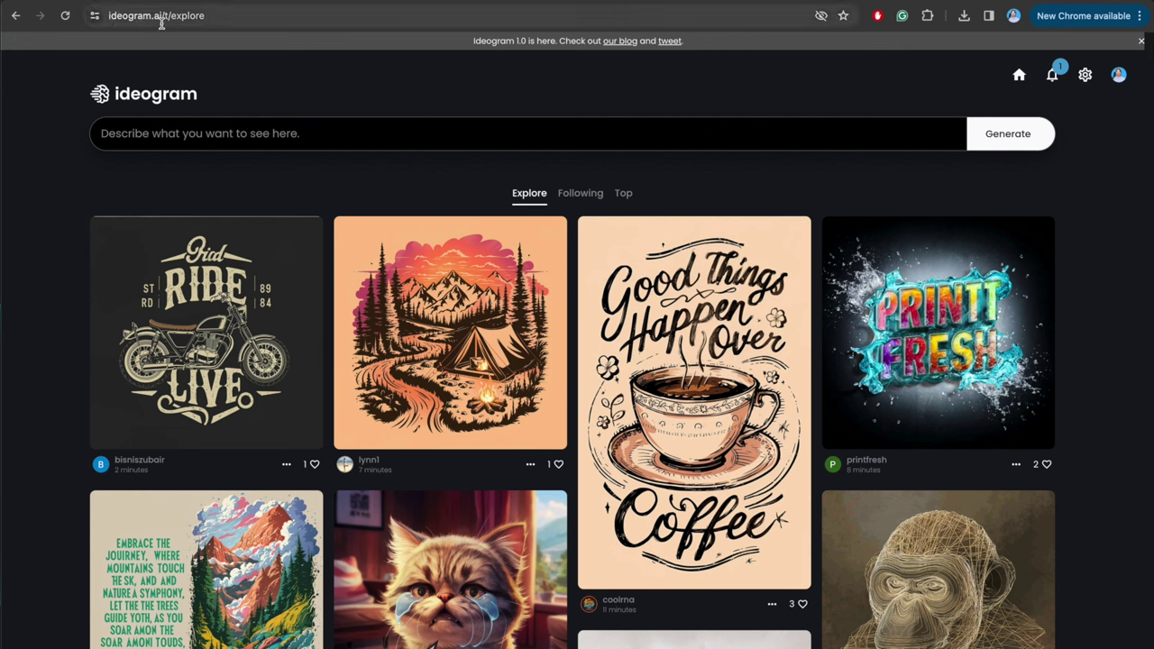
Step: Switch to Ideogram and generate images from the prompt "lake in finland"
left_click(200, 121)
type("lake in fin")
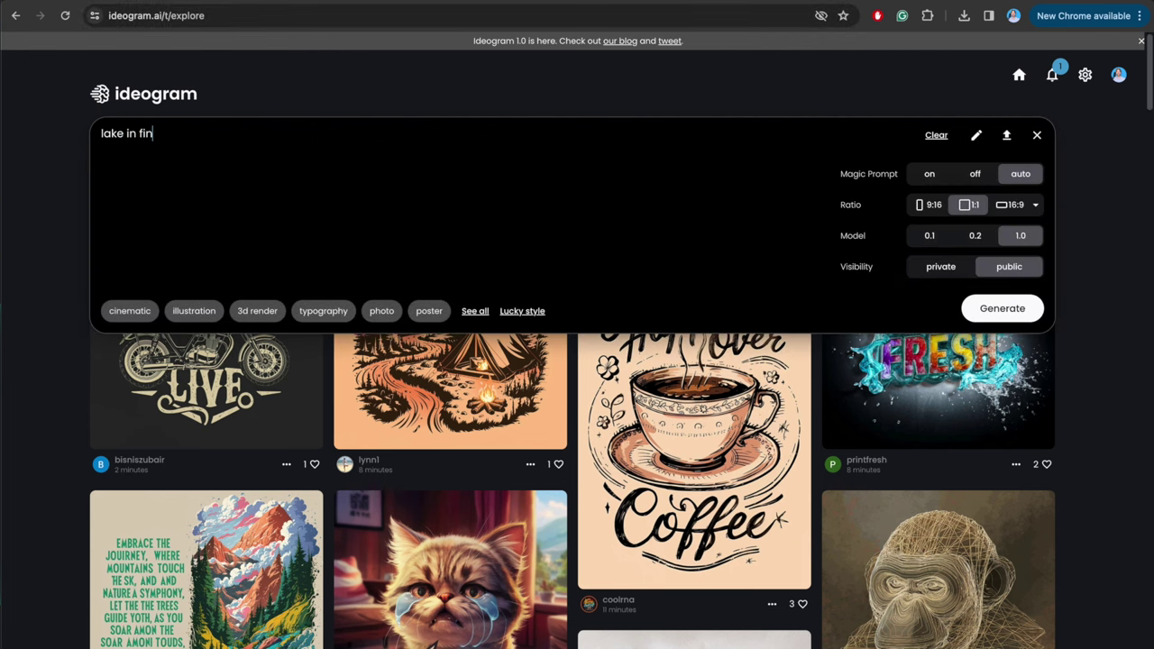
key("Return")
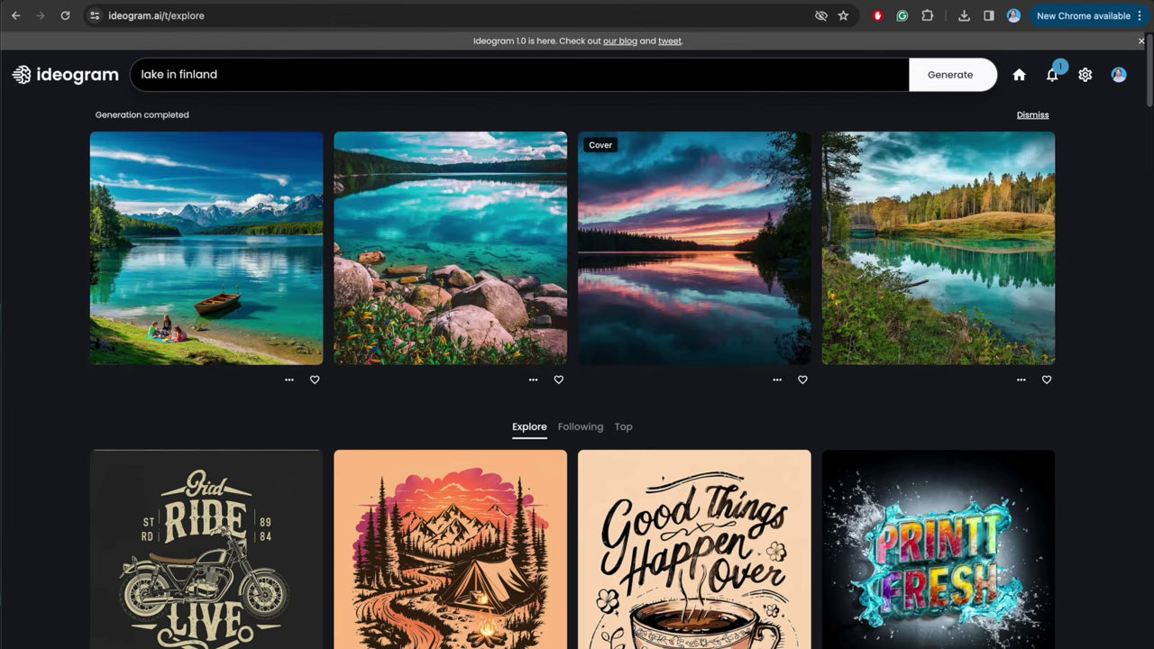
Step: Inspect the generated forest lake image with the wooden bridge and the sunset lake image at full size
left_click(972, 257)
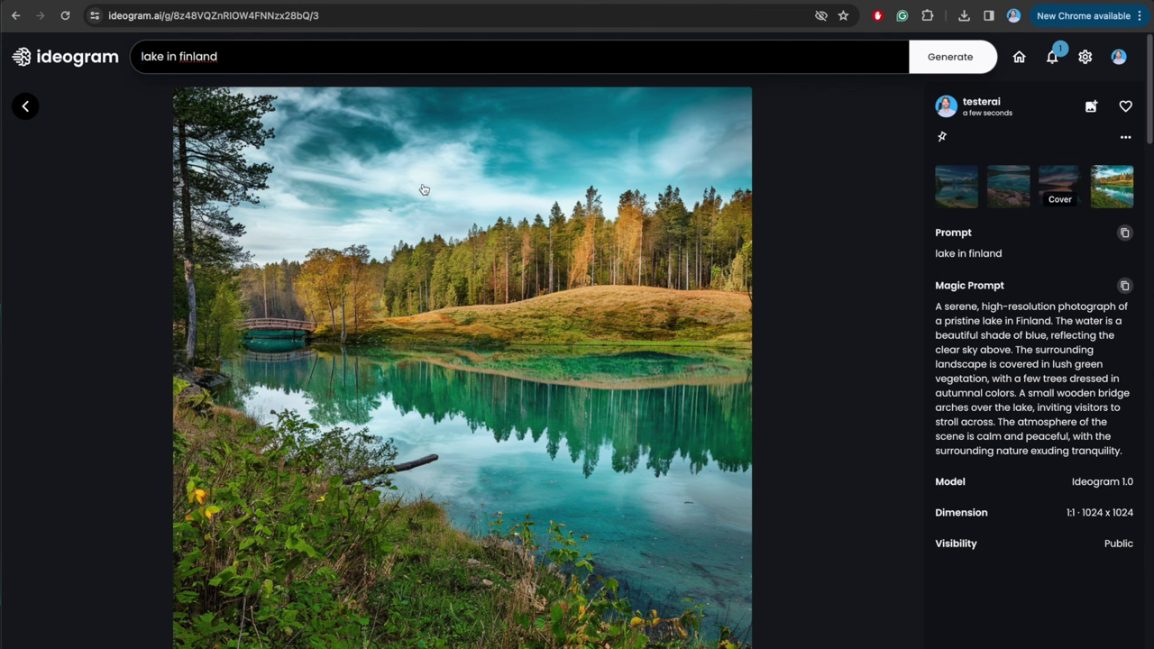
left_click(27, 109)
left_click(635, 255)
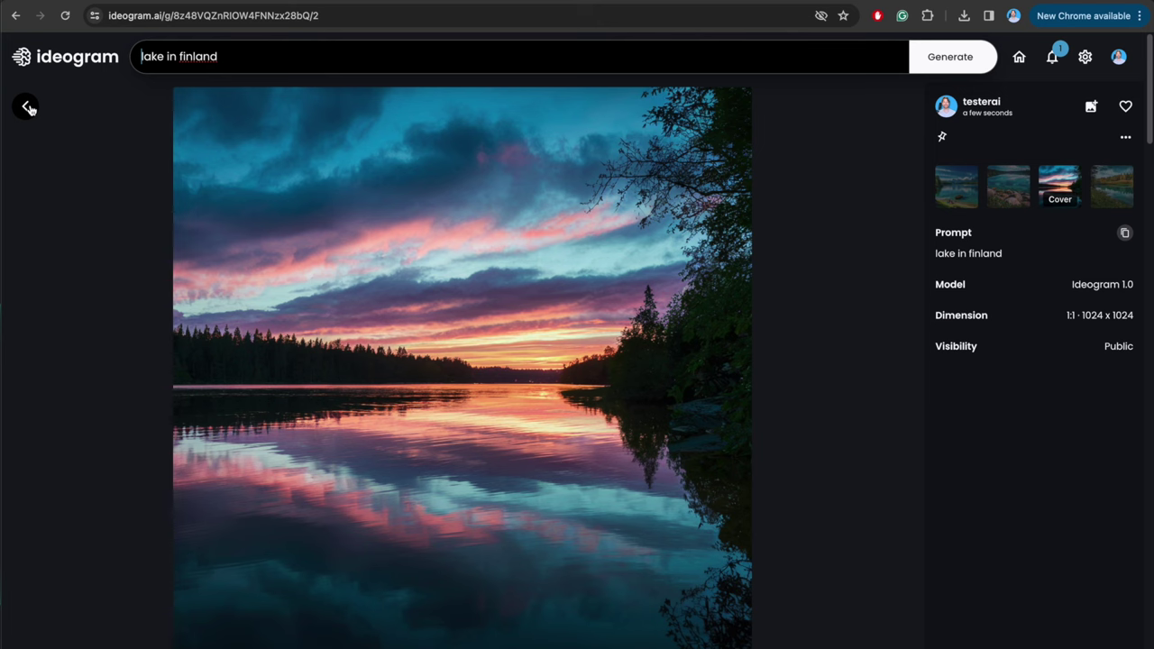
left_click(28, 107)
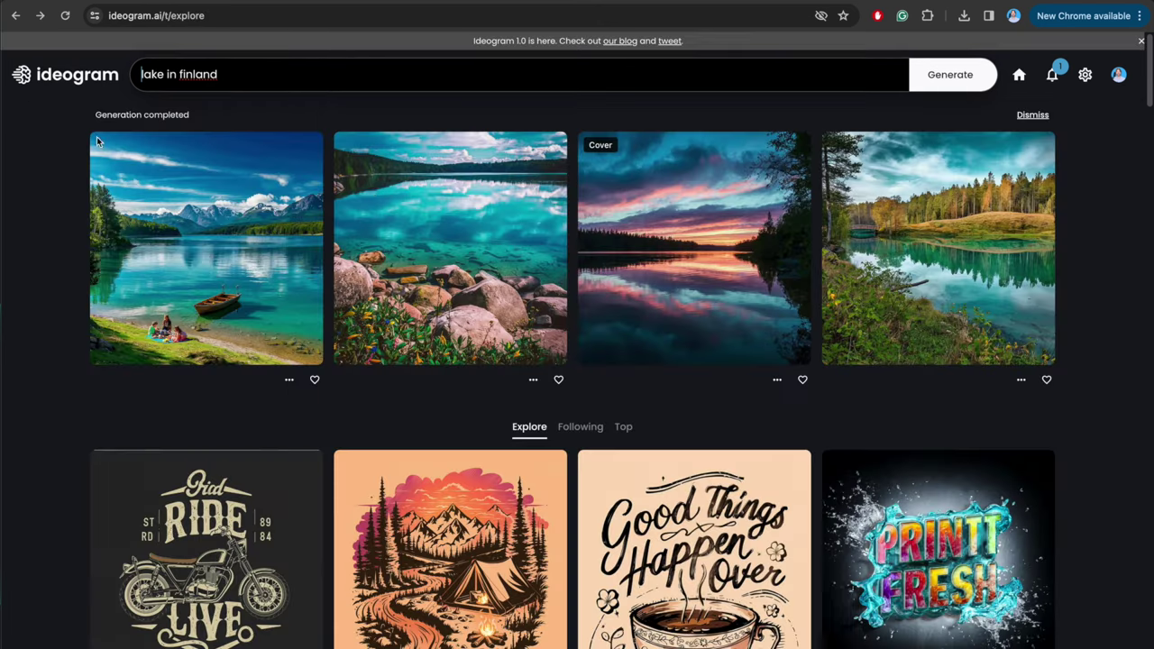
Step: Inspect the rocky shore and picnic boat lake images at full size, and check the wooden bridge image again
left_click(455, 219)
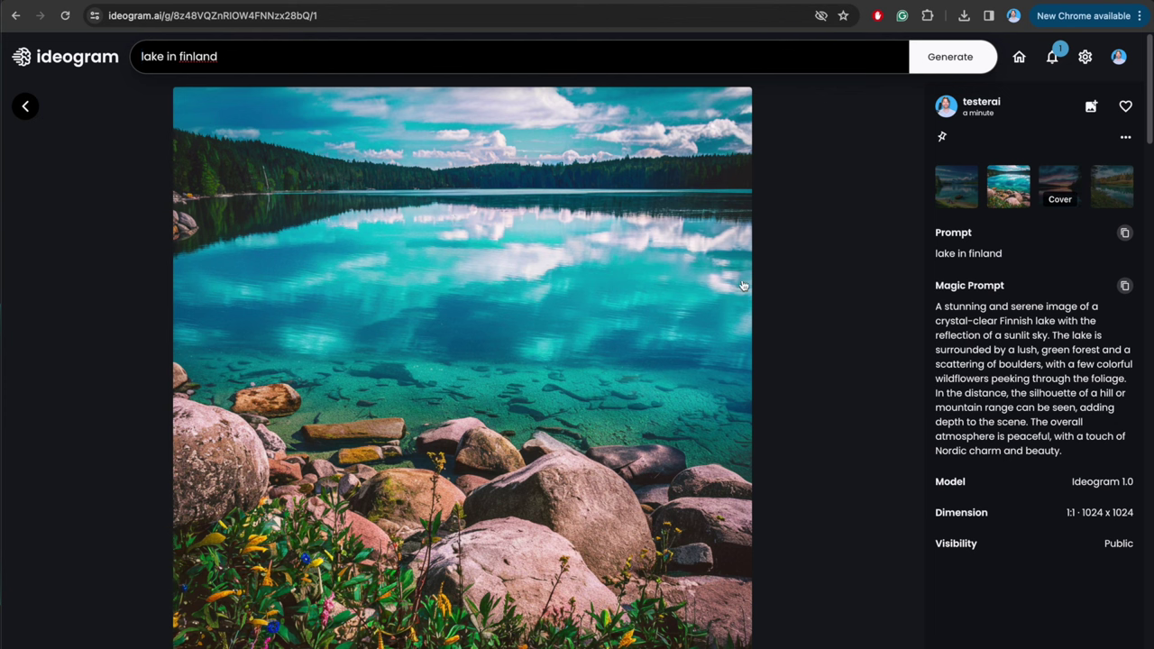
left_click(26, 107)
left_click(164, 249)
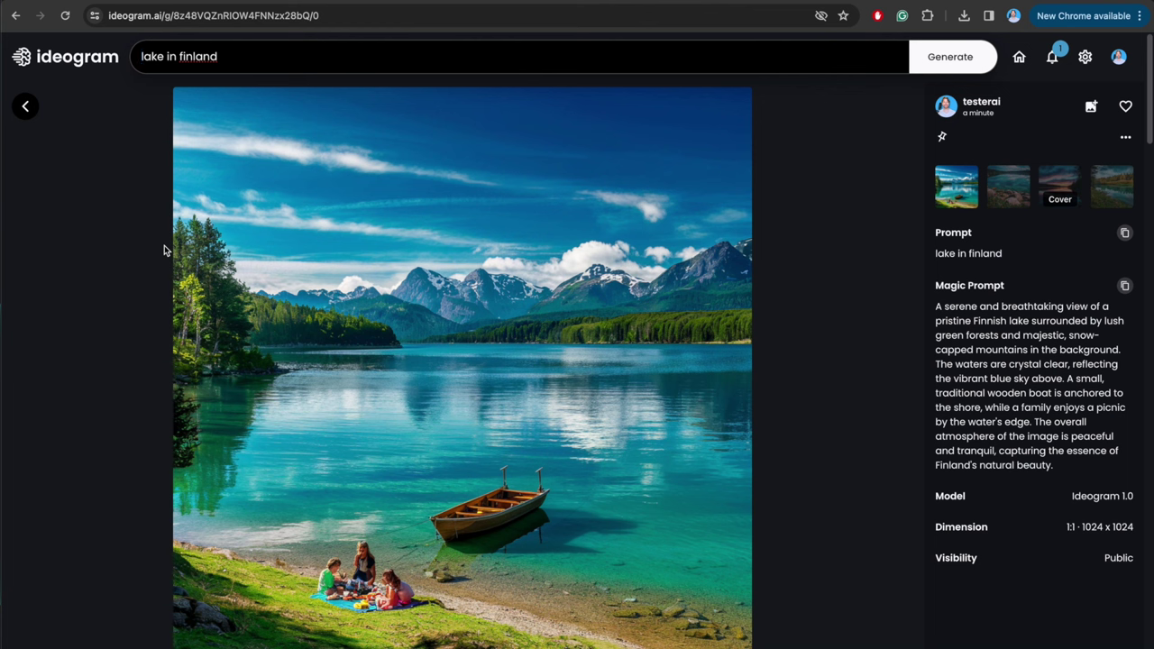
left_click(26, 107)
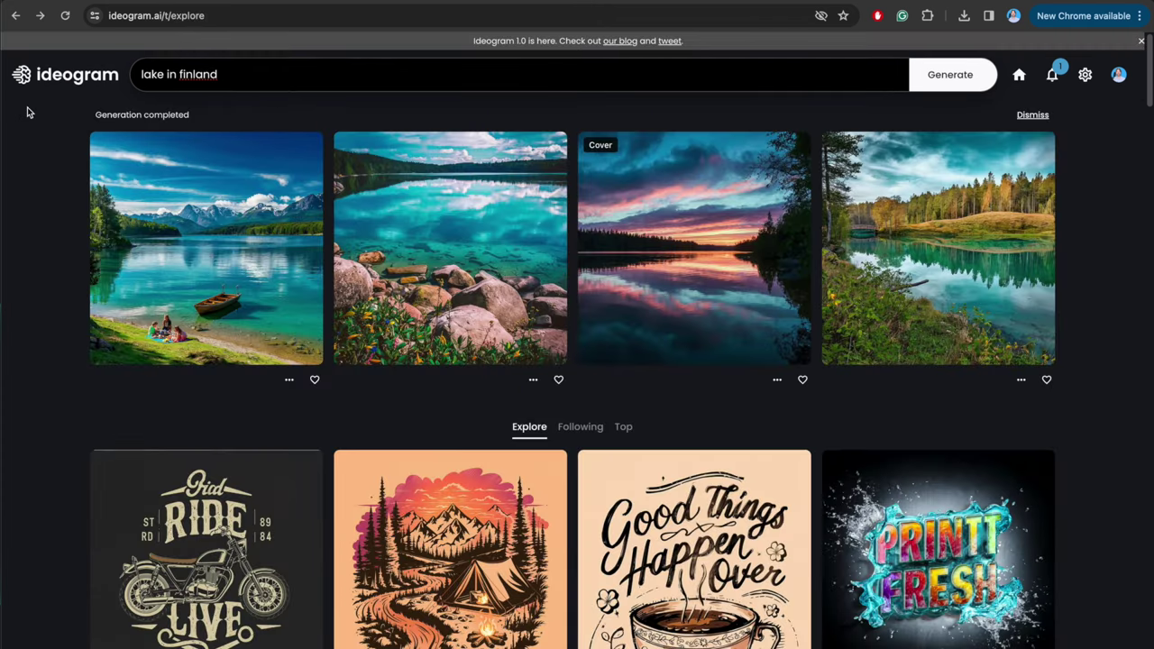
left_click(951, 245)
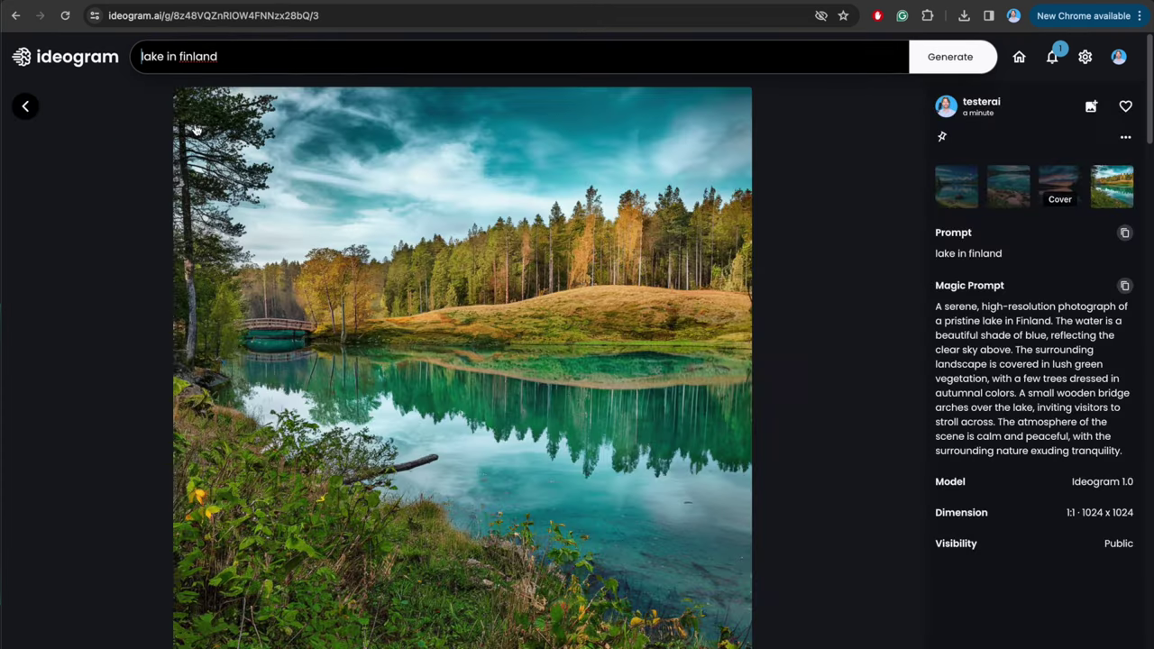
left_click(28, 107)
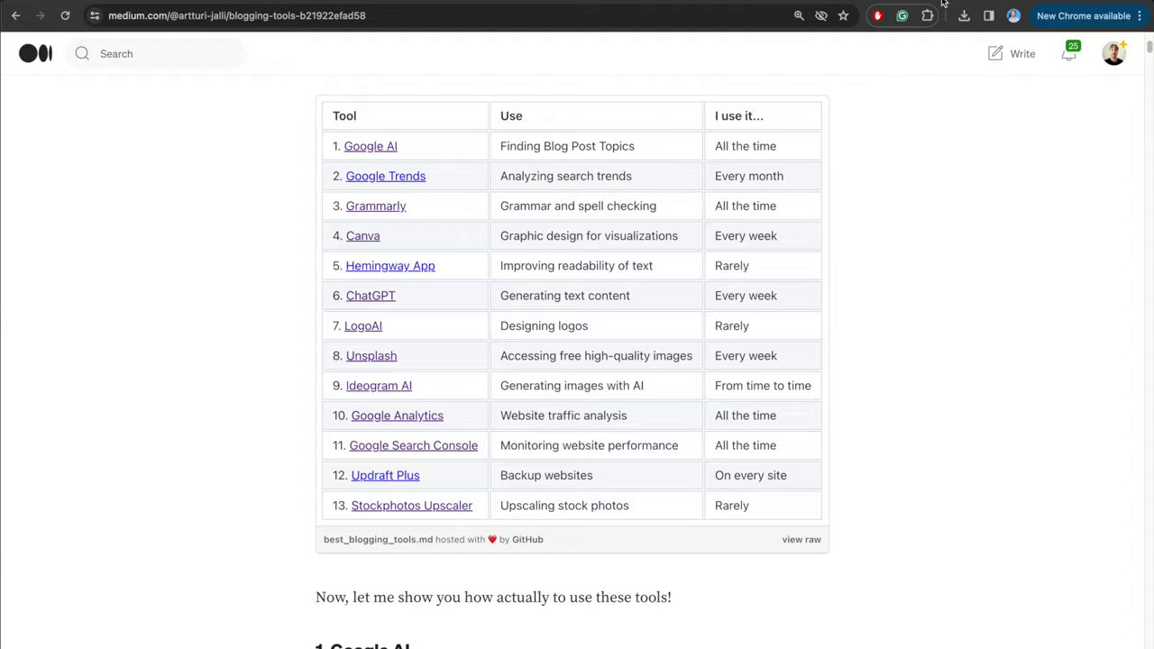
Step: Switch to the Medium article on blogging tools, highlight its title, and skim through its sections down to Google Trends
scroll(684, 193, "down", 15)
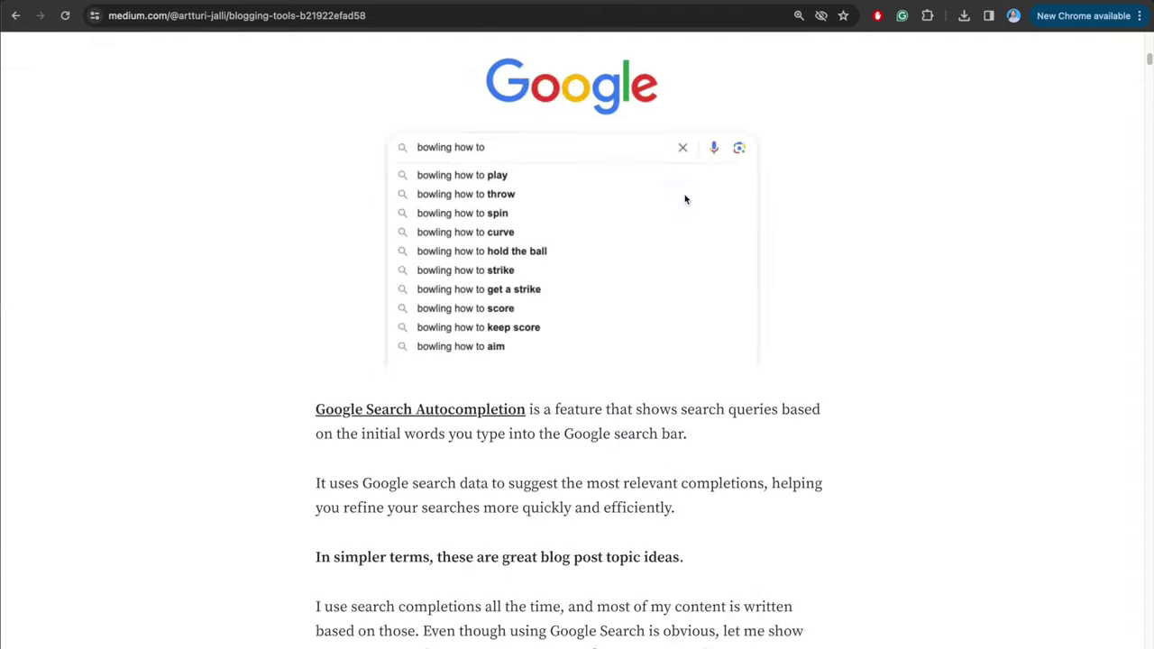
scroll(640, 236, "up", 15)
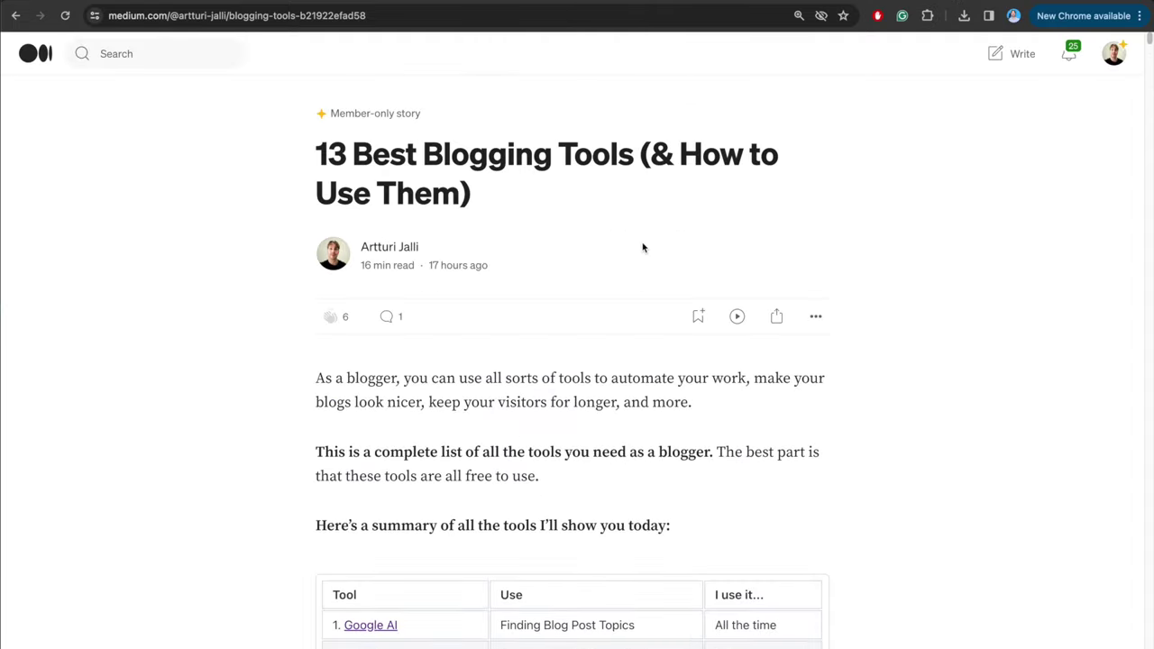
left_click_drag(276, 161, 621, 210)
left_click(236, 198)
scroll(657, 291, "down", 4)
scroll(554, 306, "up", 4)
scroll(554, 306, "up", 1)
left_click_drag(491, 194, 252, 151)
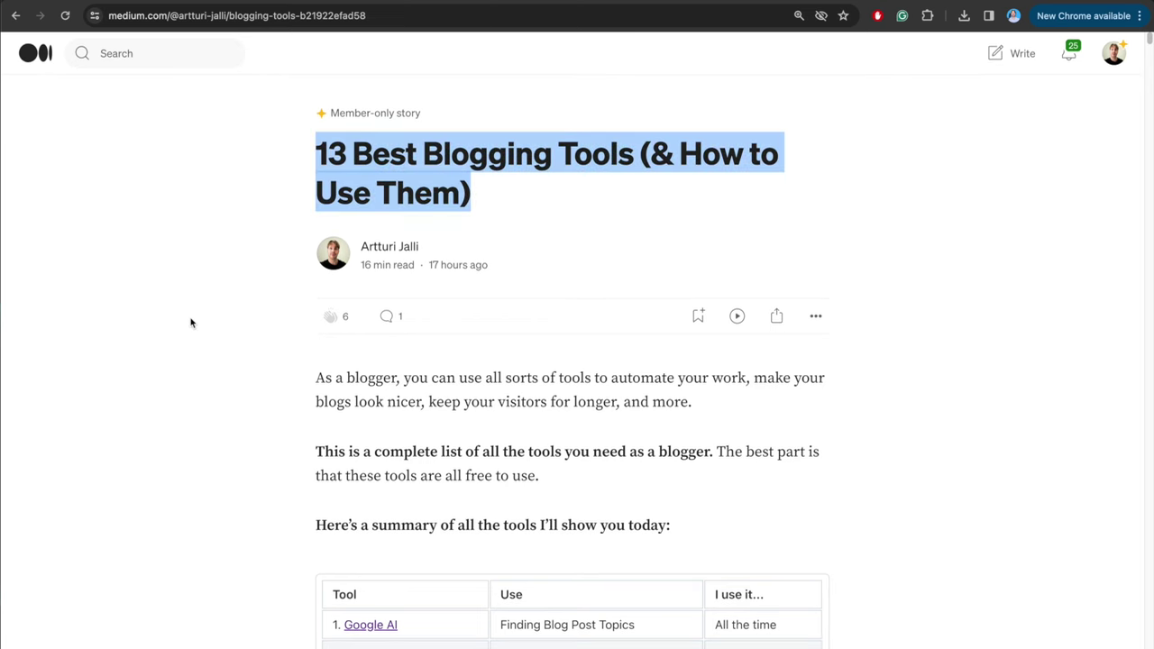
scroll(190, 323, "down", 20)
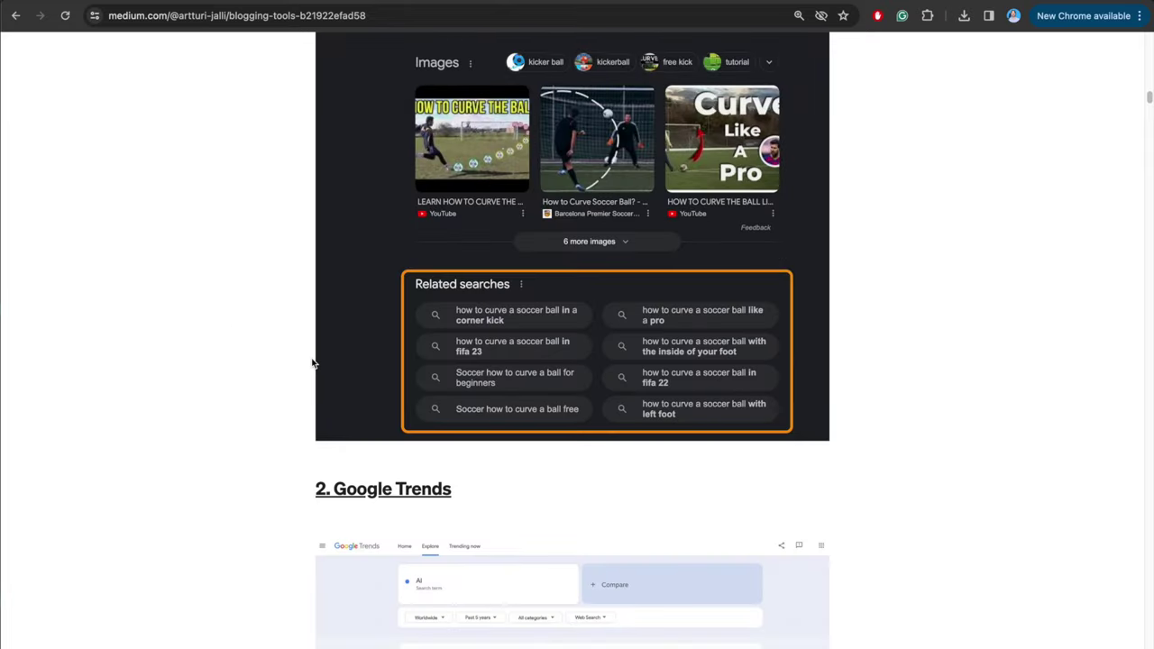
Step: Skim the Medium article from Google Trends through the Canva and ChatGPT sections to LogoAI
scroll(312, 363, "down", 20)
scroll(312, 362, "down", 20)
scroll(314, 365, "down", 20)
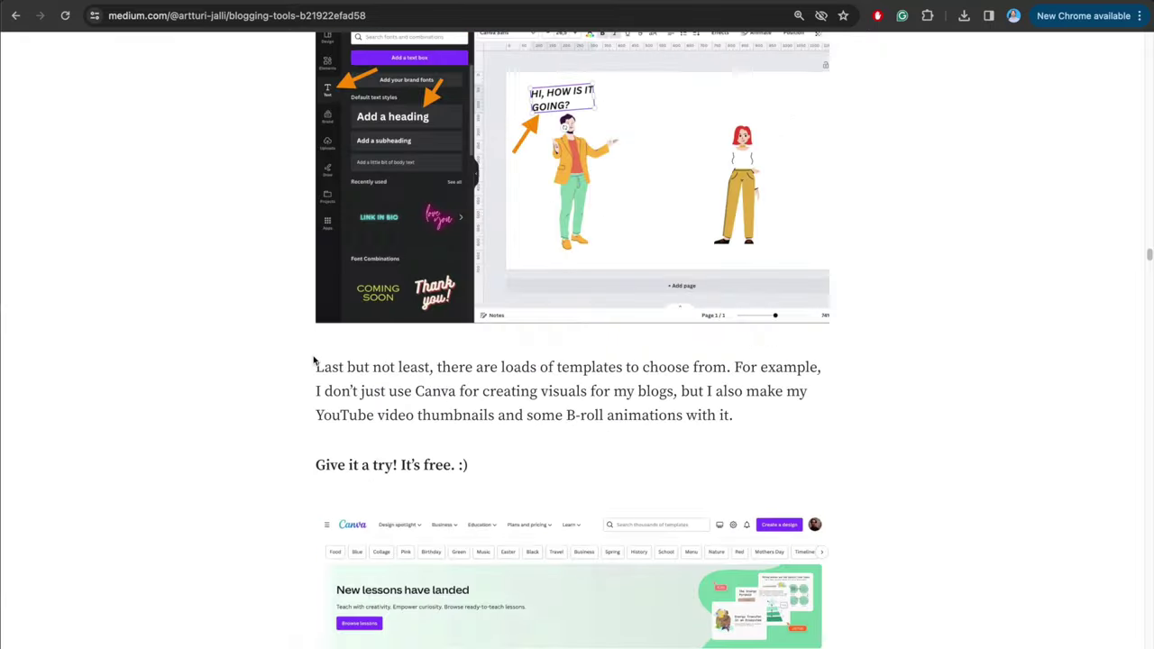
scroll(314, 363, "down", 20)
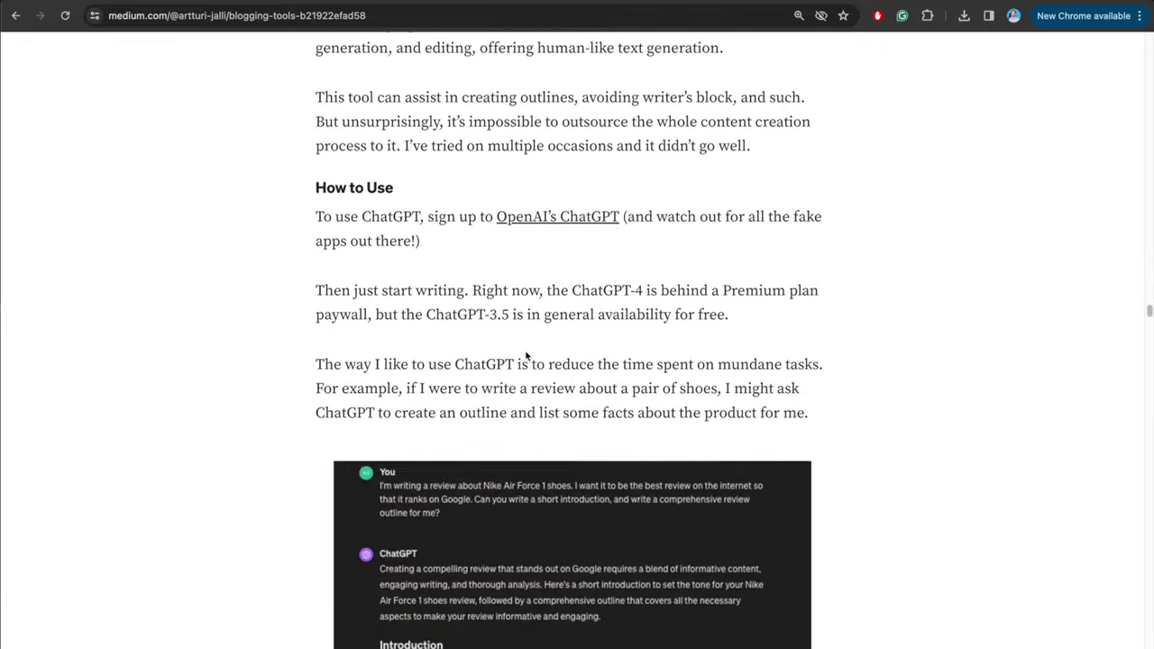
scroll(528, 370, "down", 20)
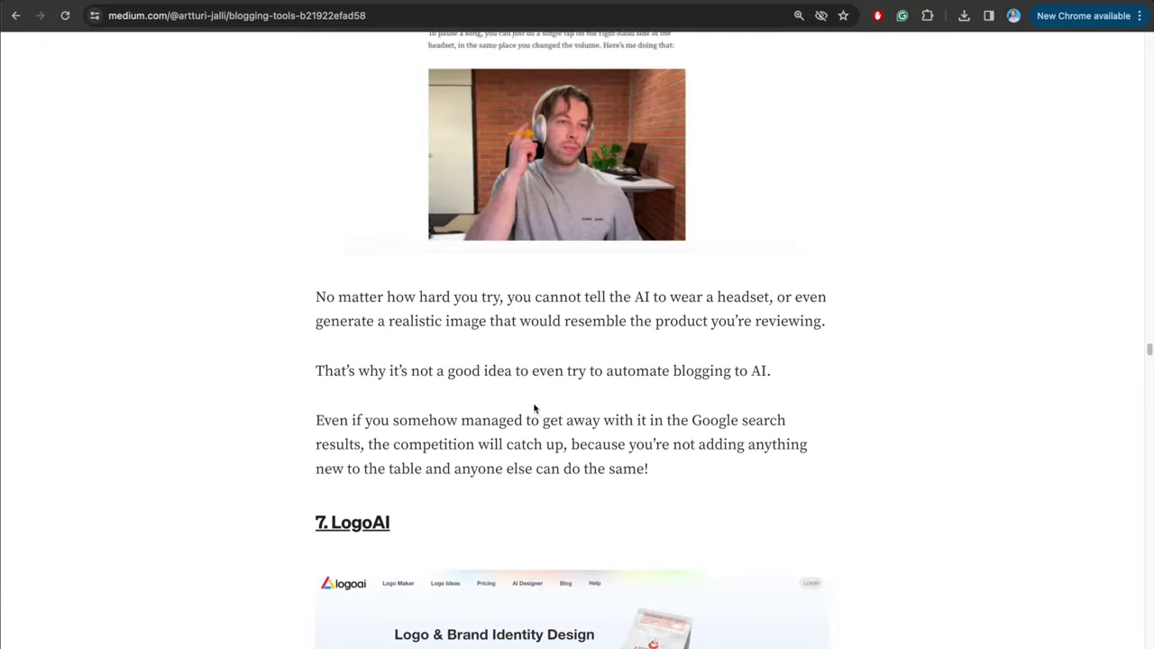
scroll(534, 409, "down", 7)
scroll(533, 408, "up", 7)
scroll(534, 408, "down", 20)
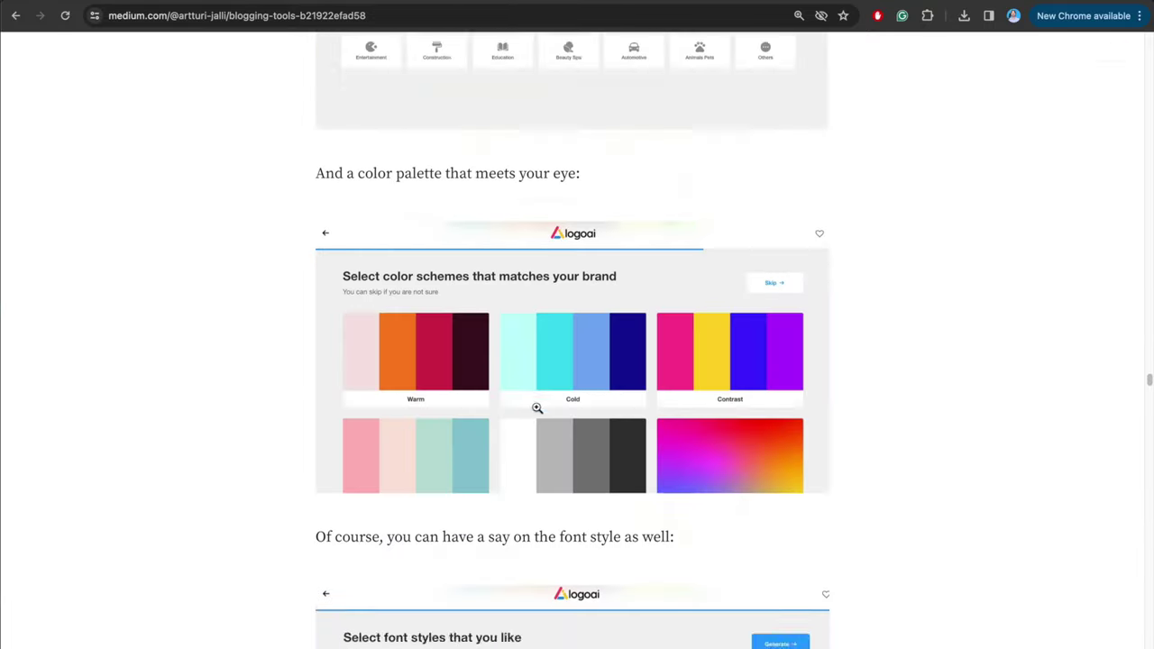
Step: Skim the article's remaining LogoAI, Unsplash and Ideogram sections down to Google Analytics
scroll(536, 407, "down", 20)
scroll(533, 407, "down", 15)
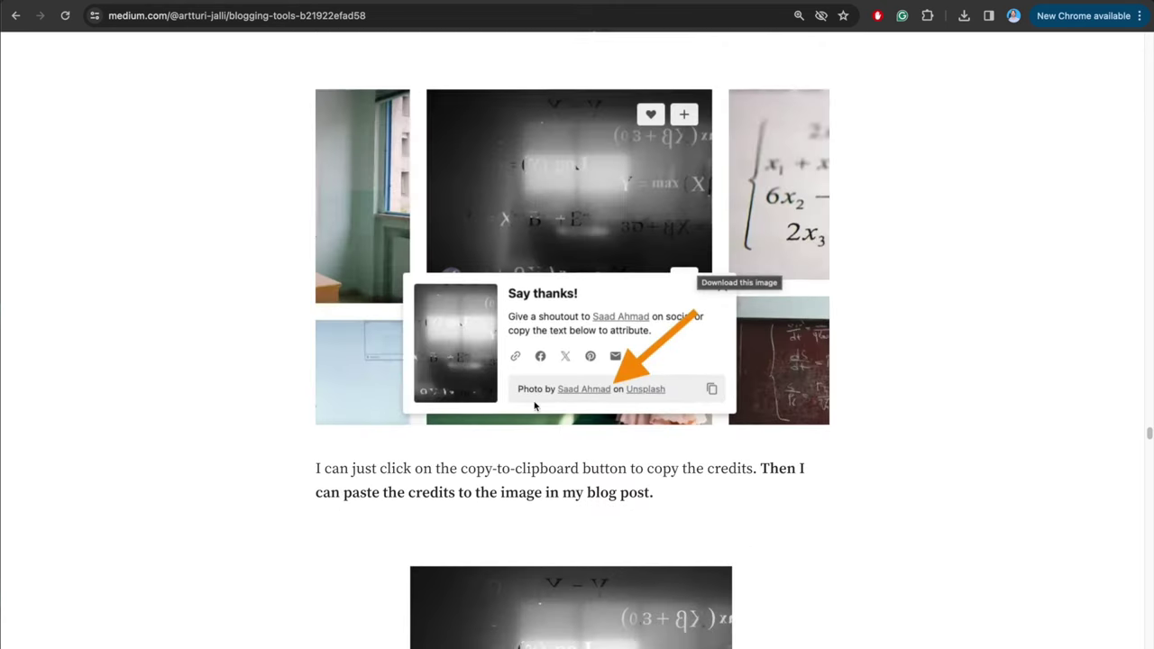
scroll(534, 406, "down", 10)
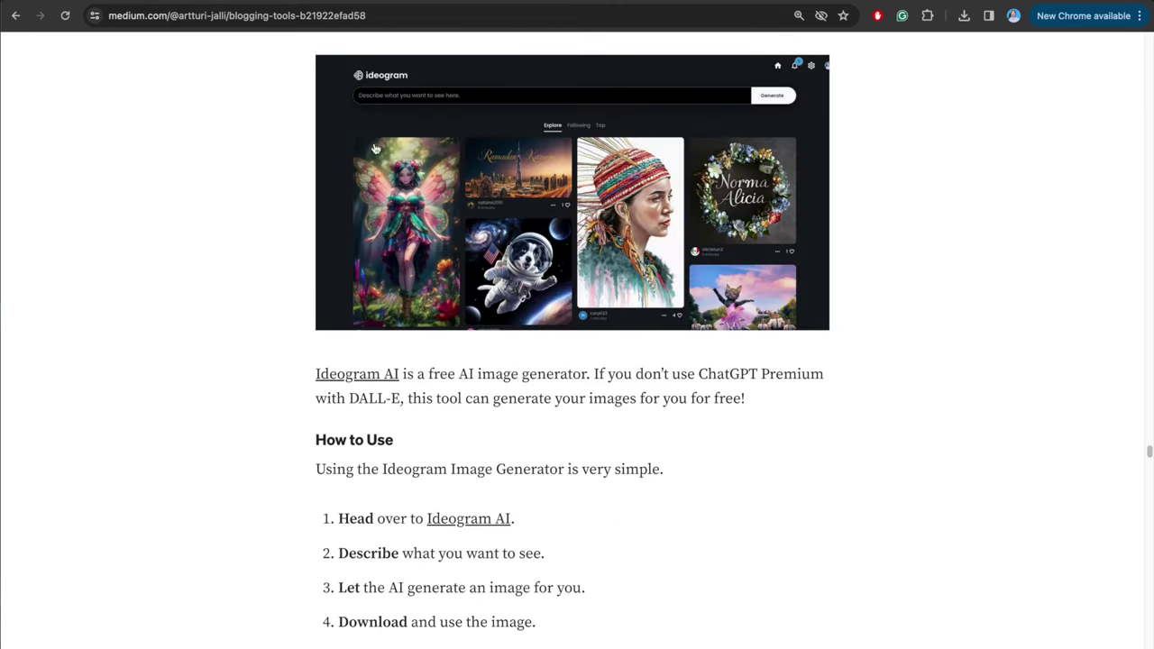
scroll(154, 274, "down", 10)
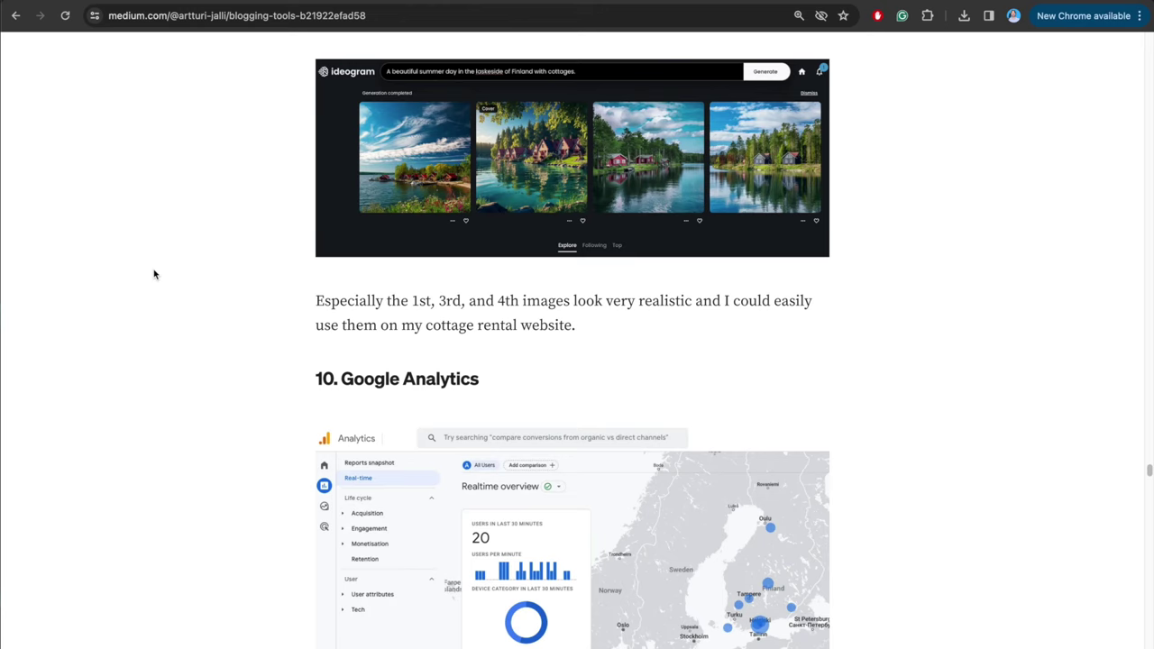
scroll(154, 274, "down", 3)
scroll(154, 274, "down", 12)
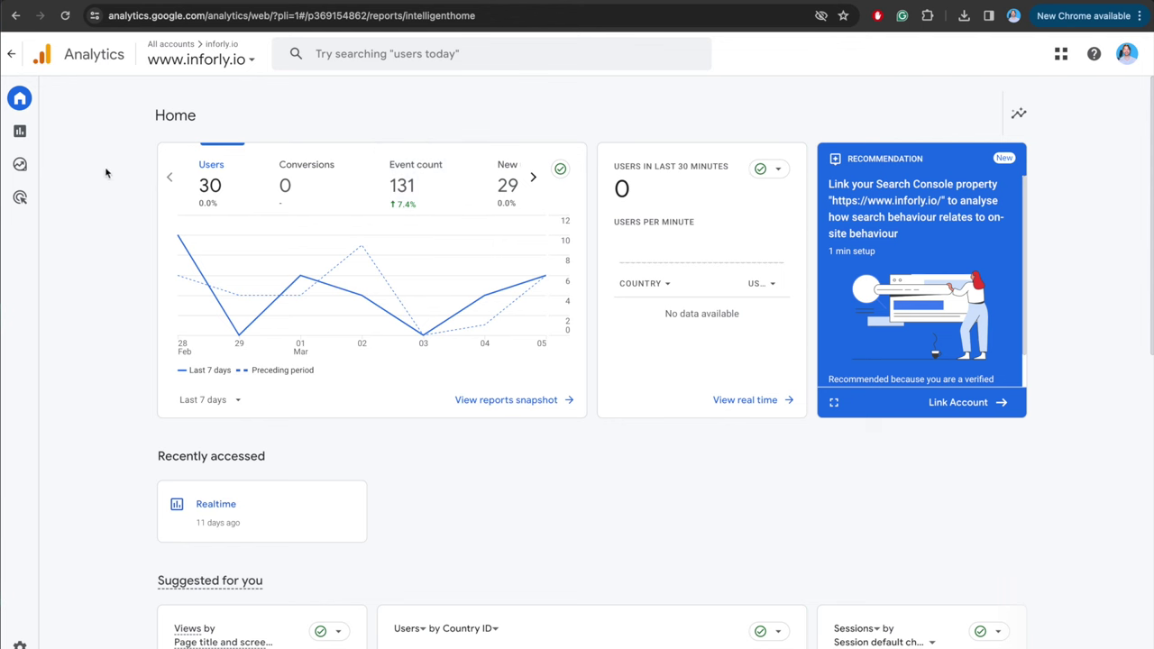
left_click(31, 139)
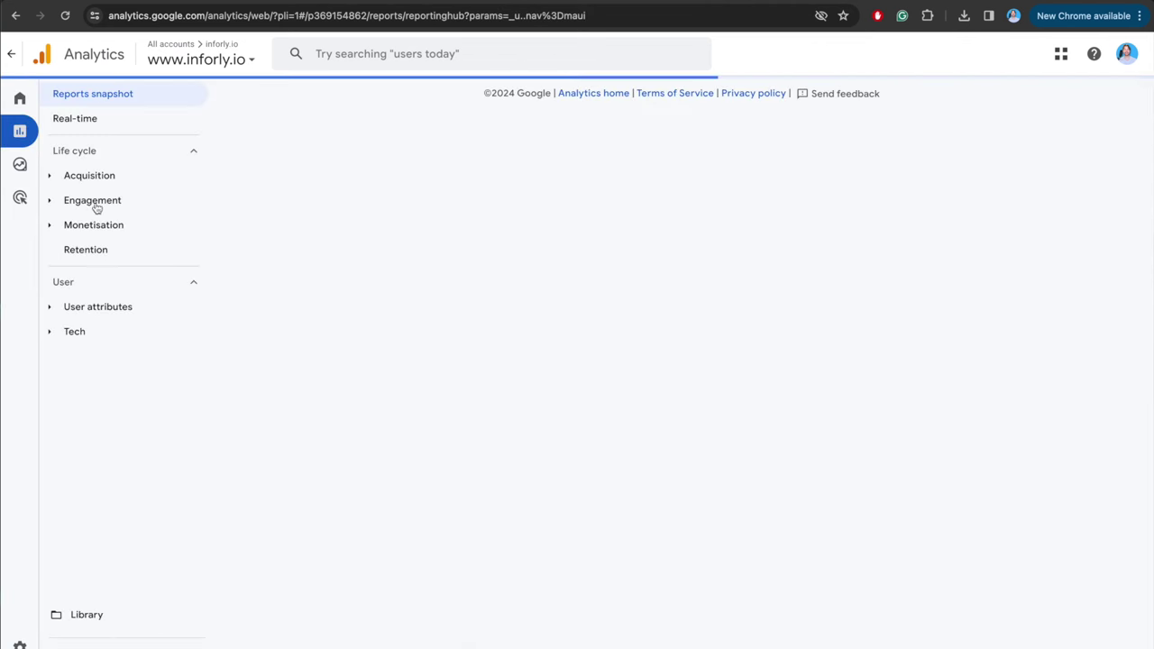
left_click(96, 202)
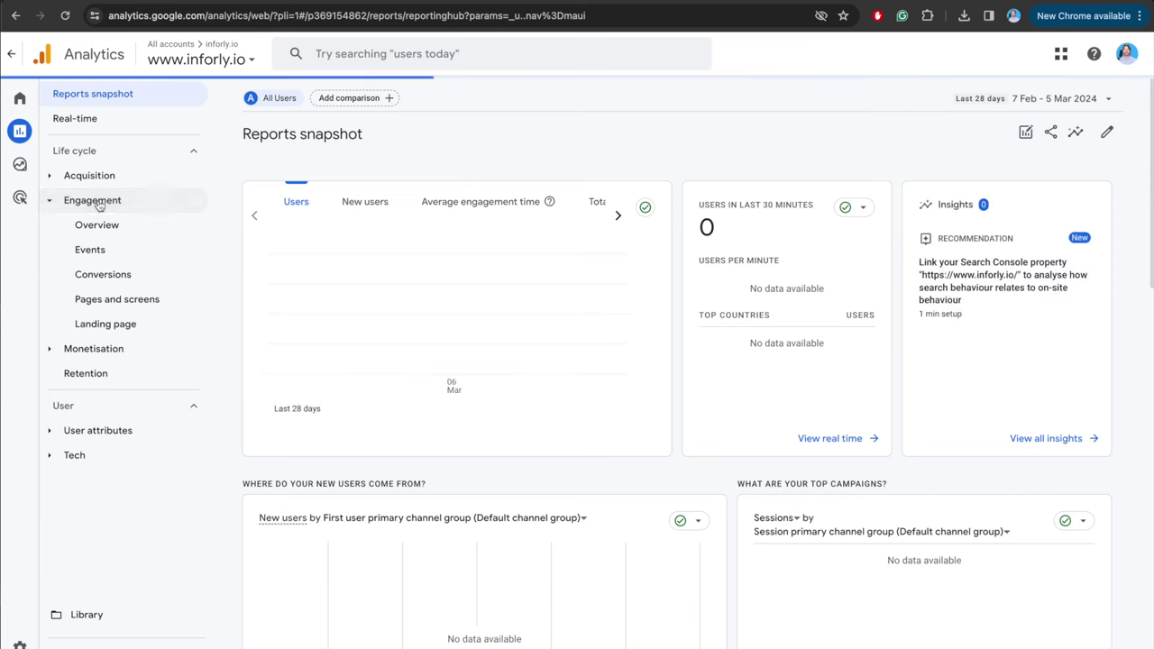
left_click(114, 301)
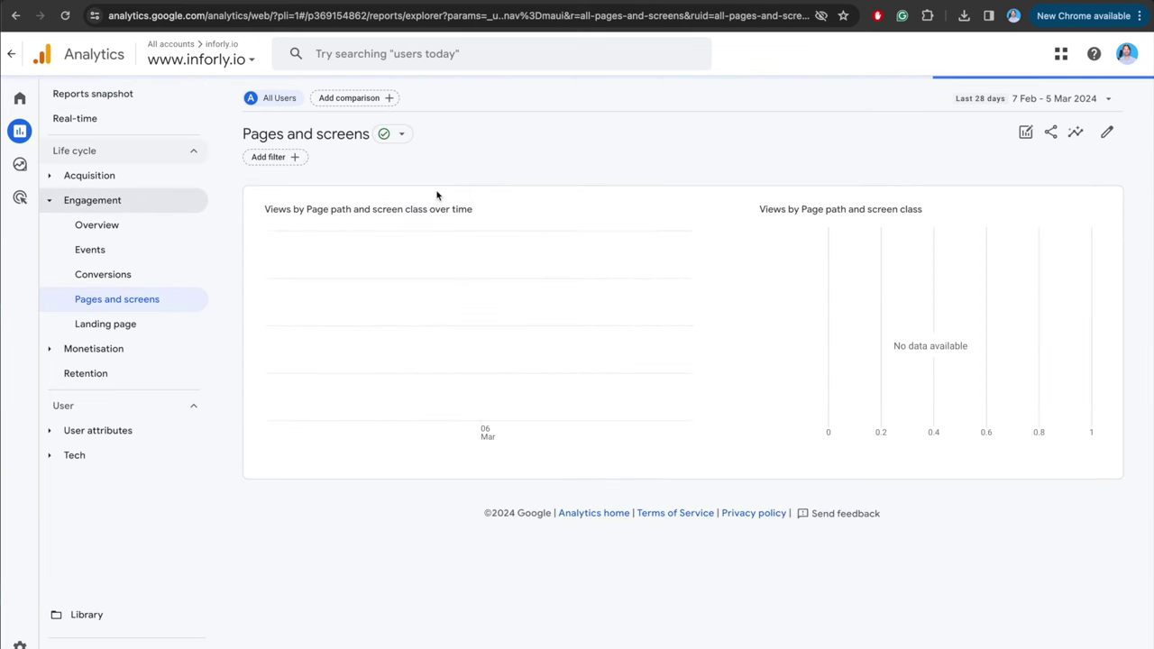
scroll(469, 205, "down", 1)
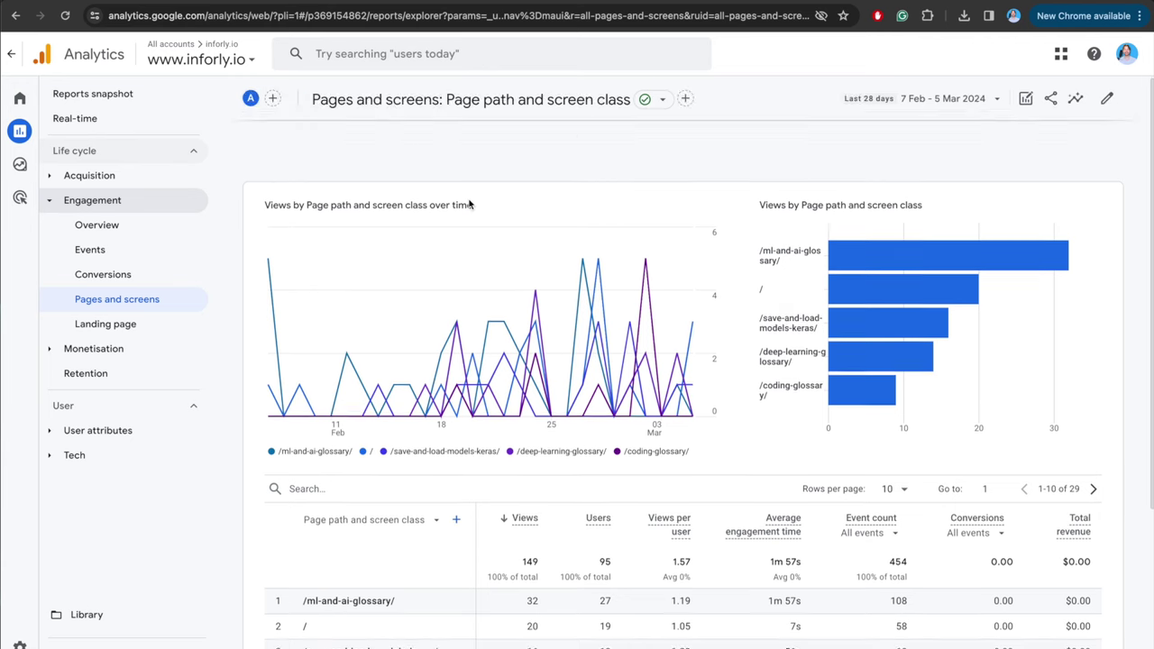
scroll(469, 200, "down", 5)
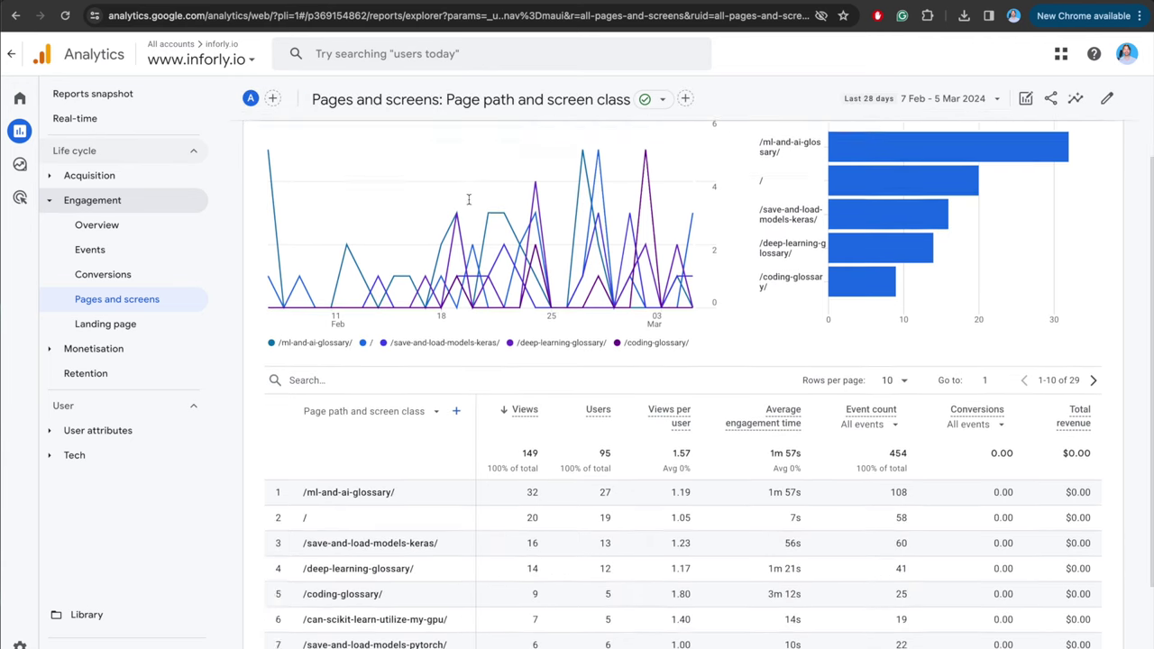
scroll(500, 265, "up", 5)
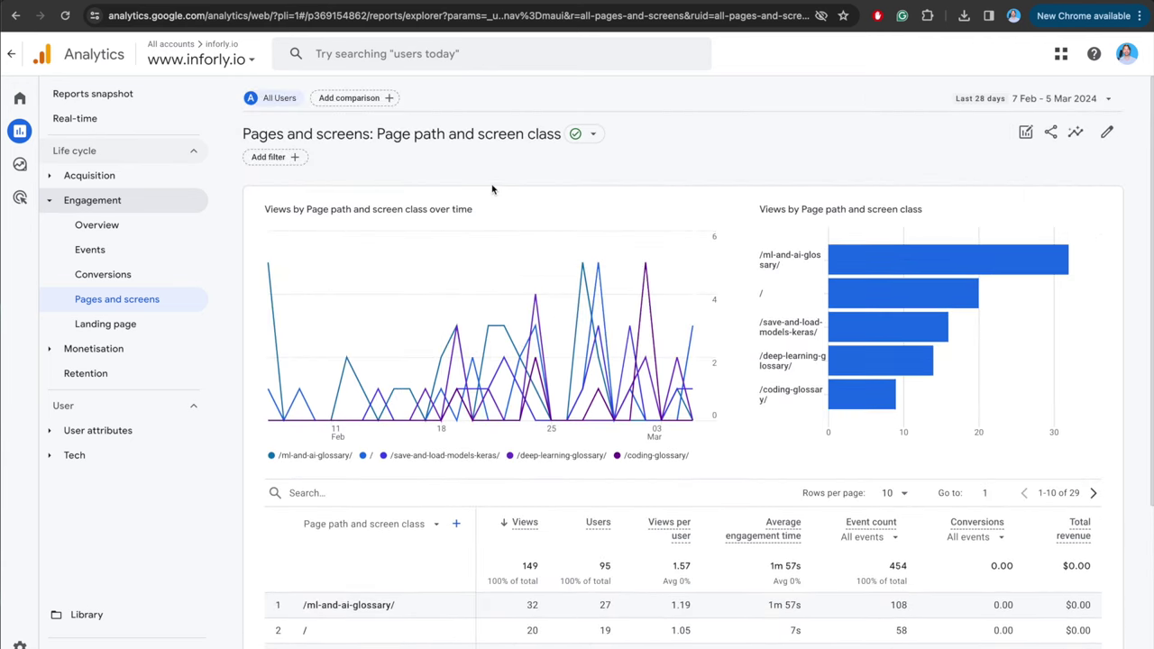
scroll(501, 203, "down", 4)
scroll(451, 244, "up", 4)
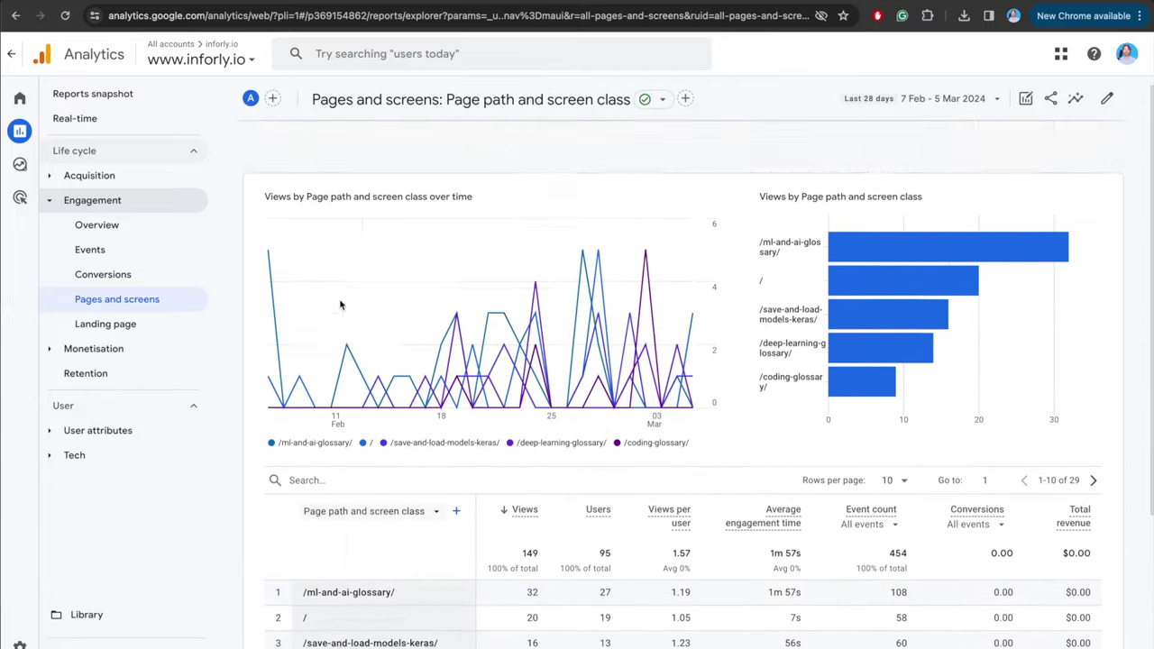
Step: Highlight the /ml-and-ai-glossary/ path in the page table and check the report's date range options
scroll(409, 289, "down", 5)
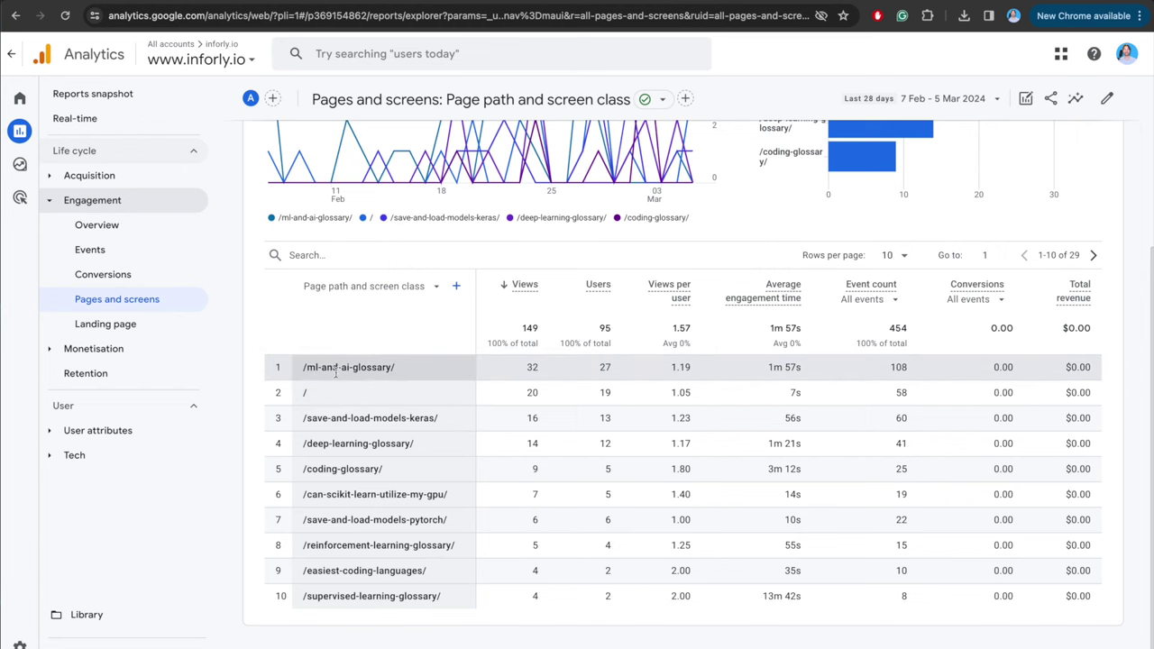
left_click_drag(403, 376, 313, 367)
left_click(260, 340)
scroll(262, 339, "up", 5)
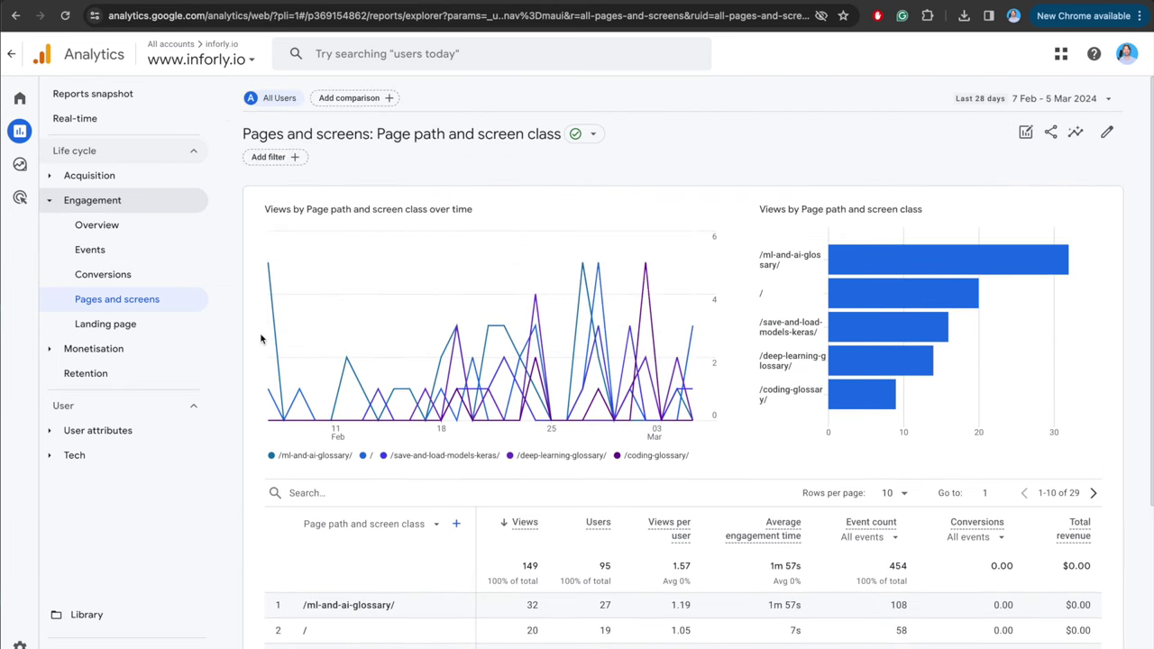
left_click(1081, 98)
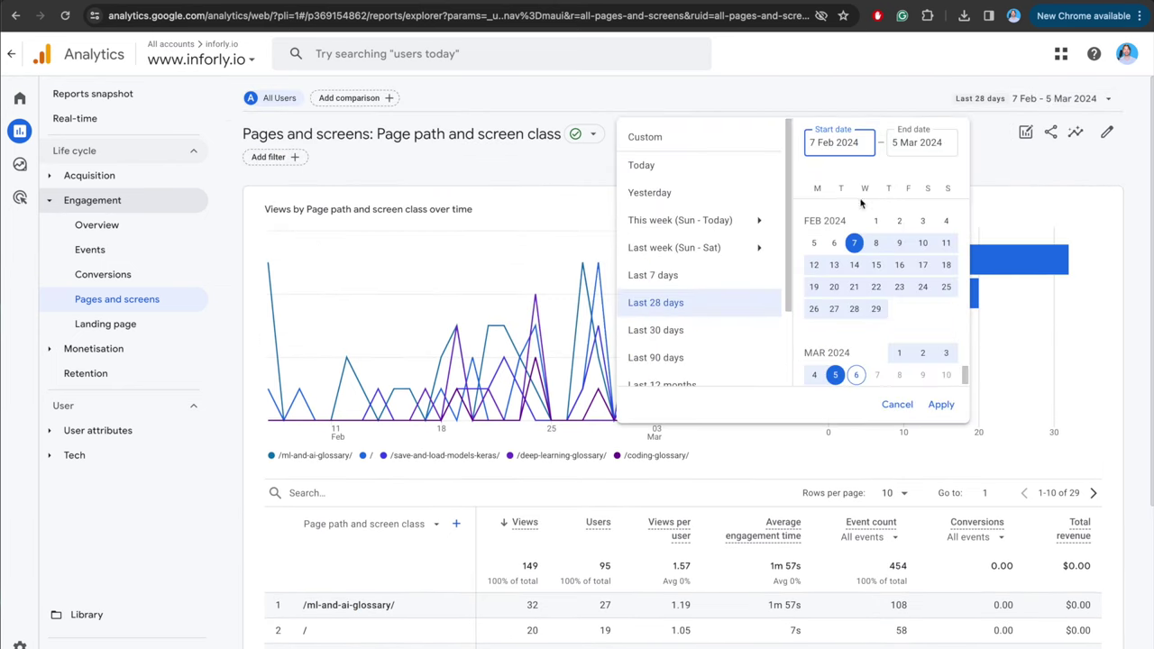
scroll(354, 418, "down", 3)
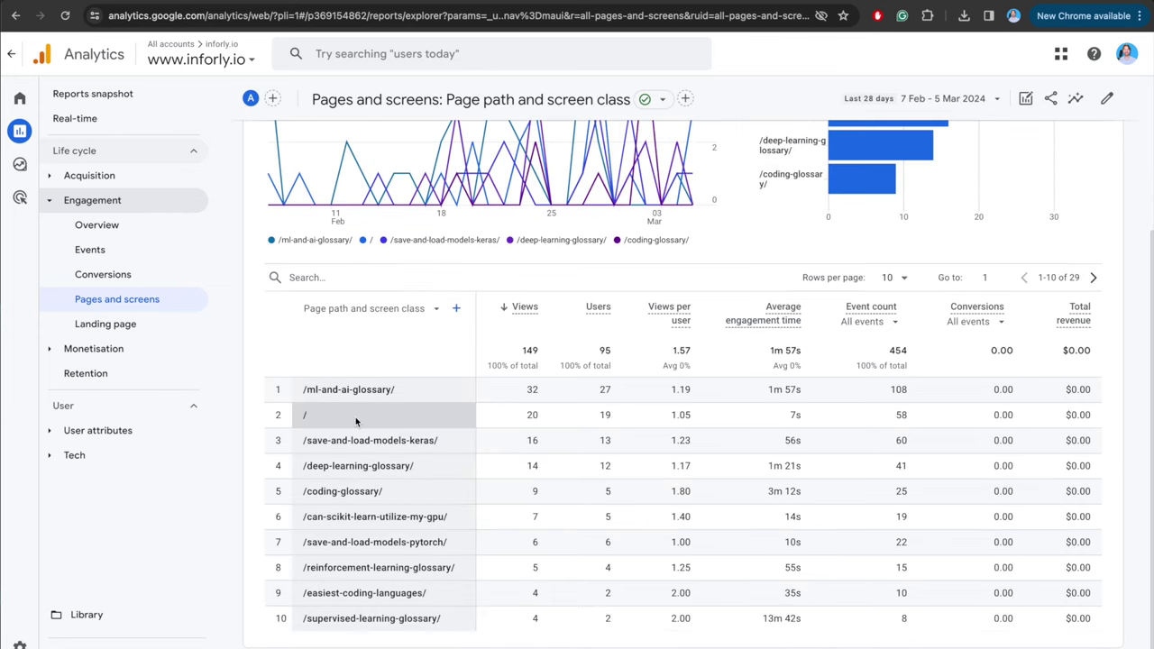
Step: Highlight the /save-and-load-models-keras/, /deep-learning-glossary/ and /coding-glossary/ paths and read their rows in the page table
scroll(360, 428, "down", 1)
left_click_drag(448, 435, 301, 435)
left_click_drag(415, 460, 303, 460)
left_click_drag(383, 484, 303, 484)
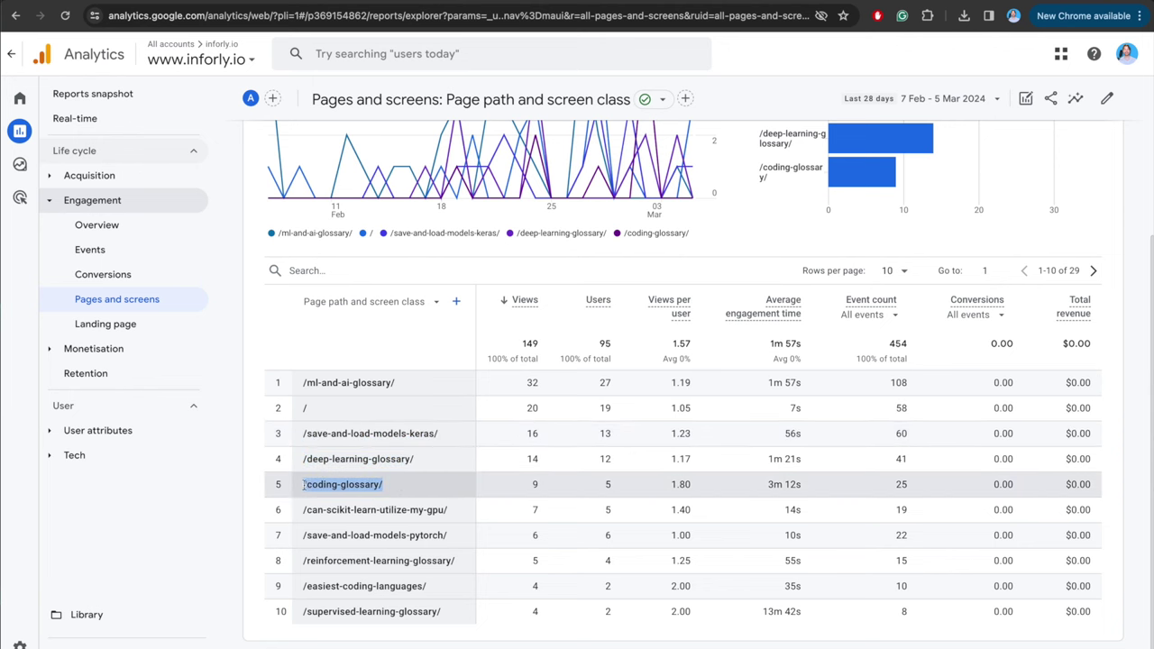
scroll(431, 510, "down", 1)
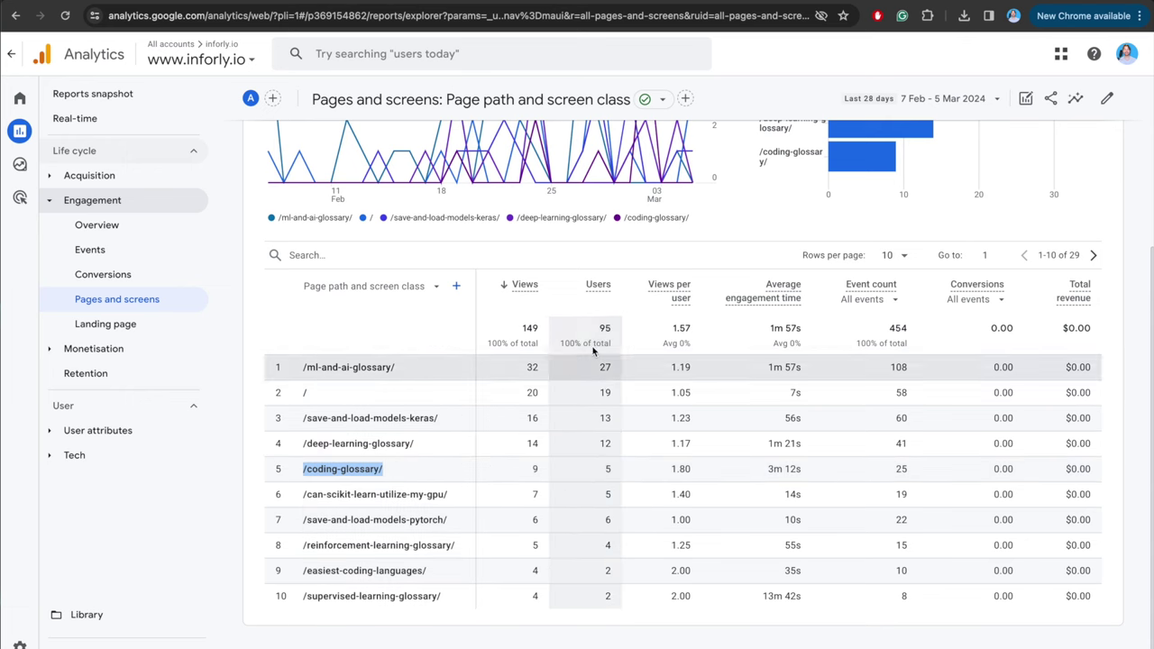
scroll(509, 325, "up", 5)
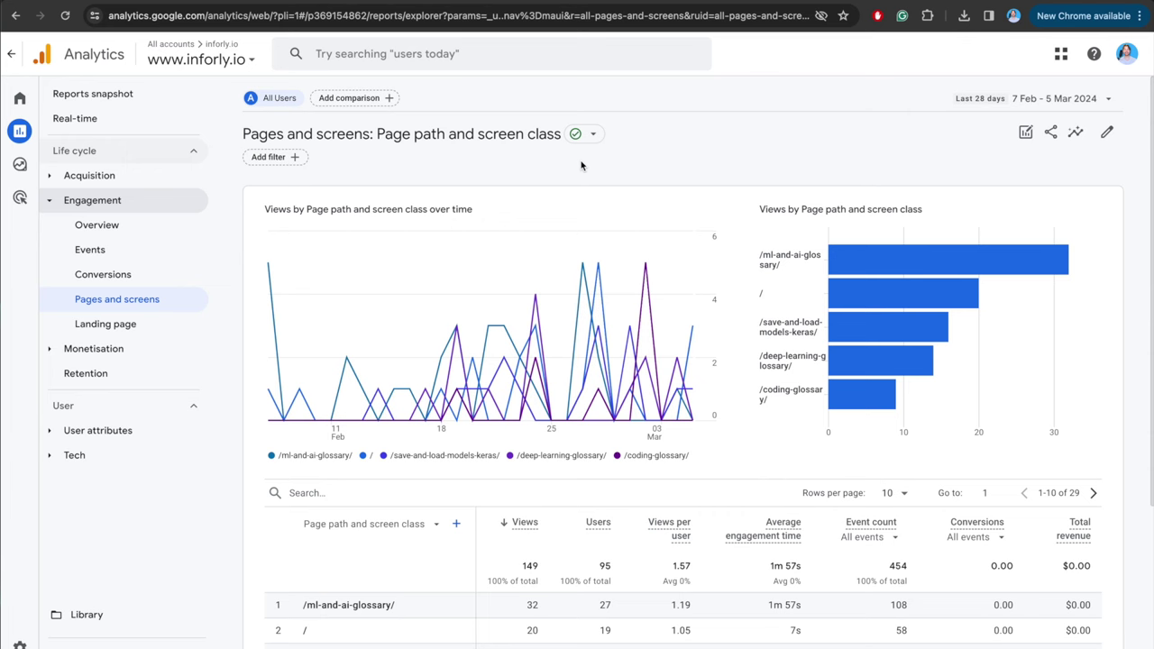
Step: Examine the views-over-time chart and the table's views per user, average engagement time and event count columns
scroll(811, 505, "down", 2)
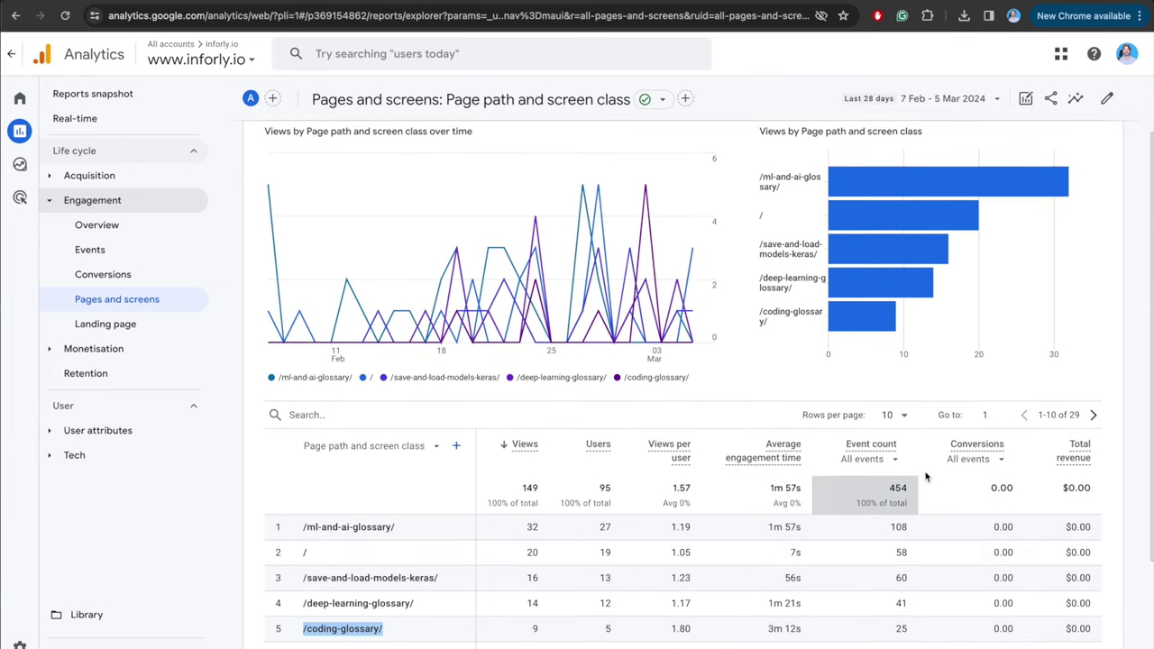
scroll(992, 455, "down", 1)
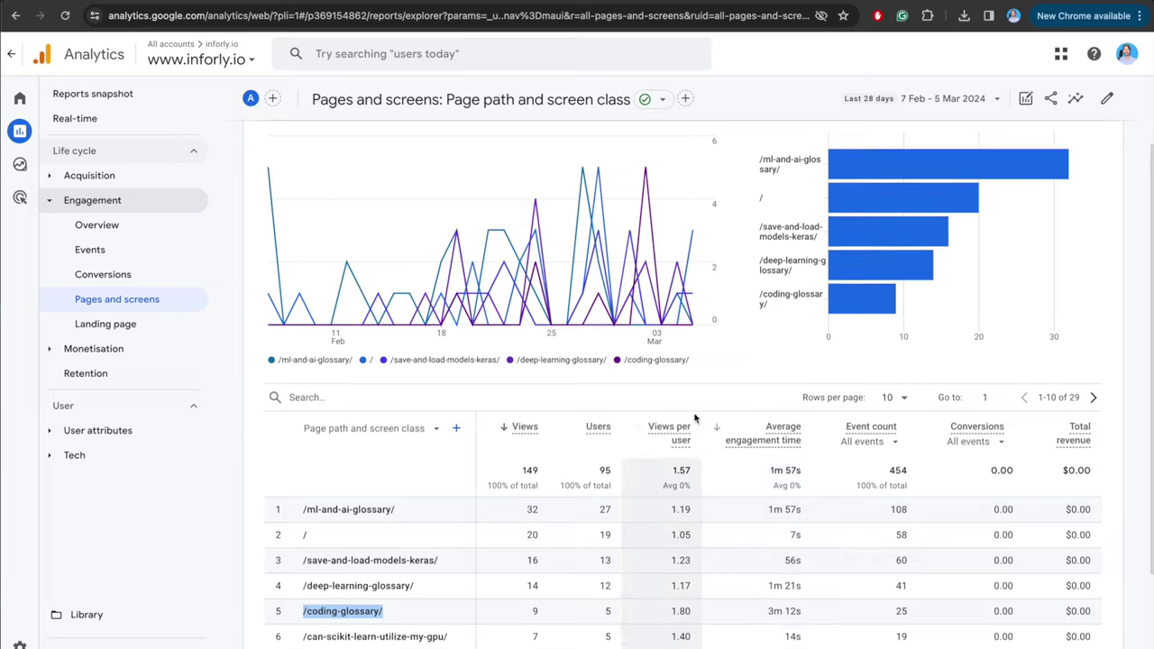
scroll(694, 416, "down", 3)
scroll(487, 324, "up", 3)
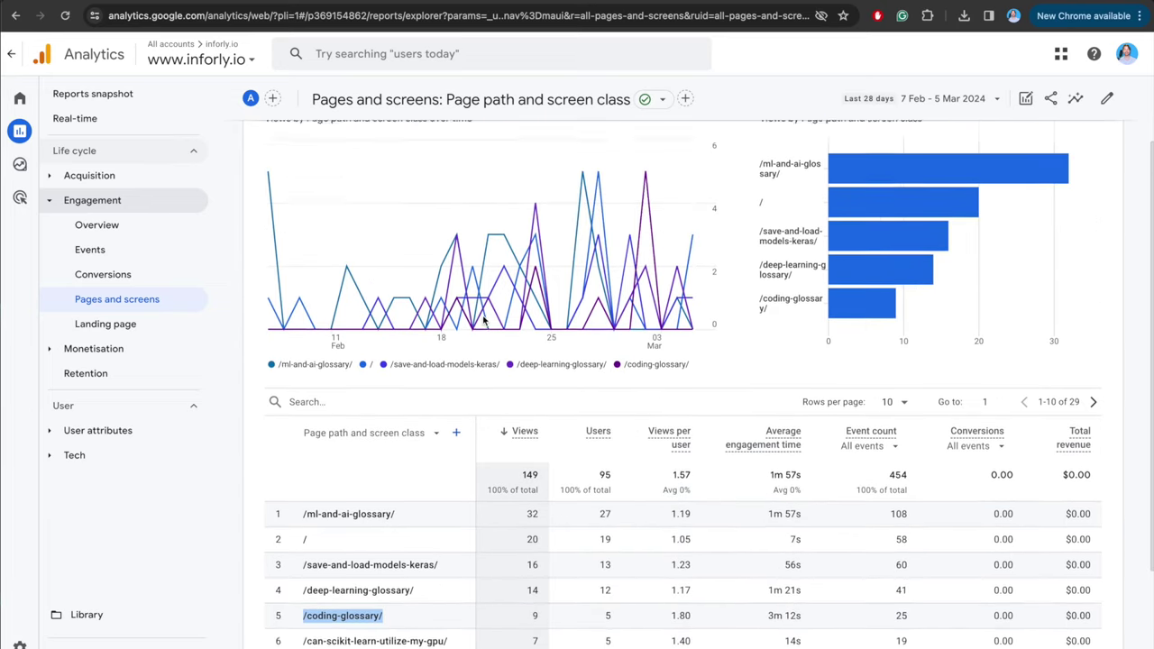
scroll(484, 320, "up", 2)
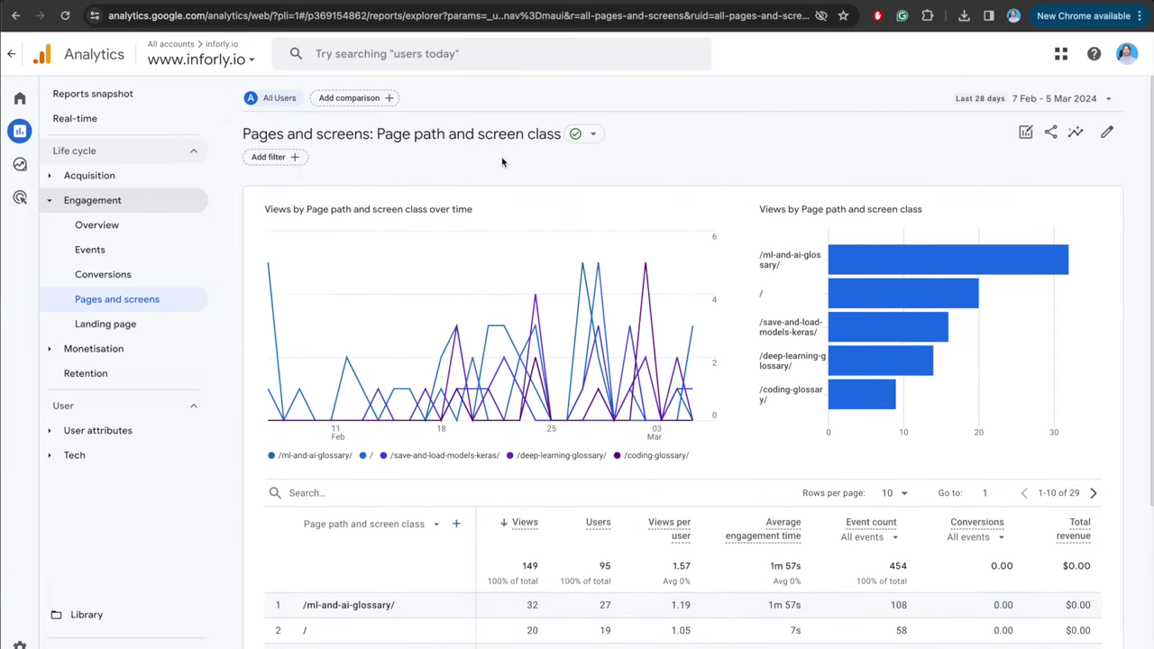
scroll(501, 225, "down", 2)
scroll(468, 180, "up", 2)
scroll(605, 377, "down", 1)
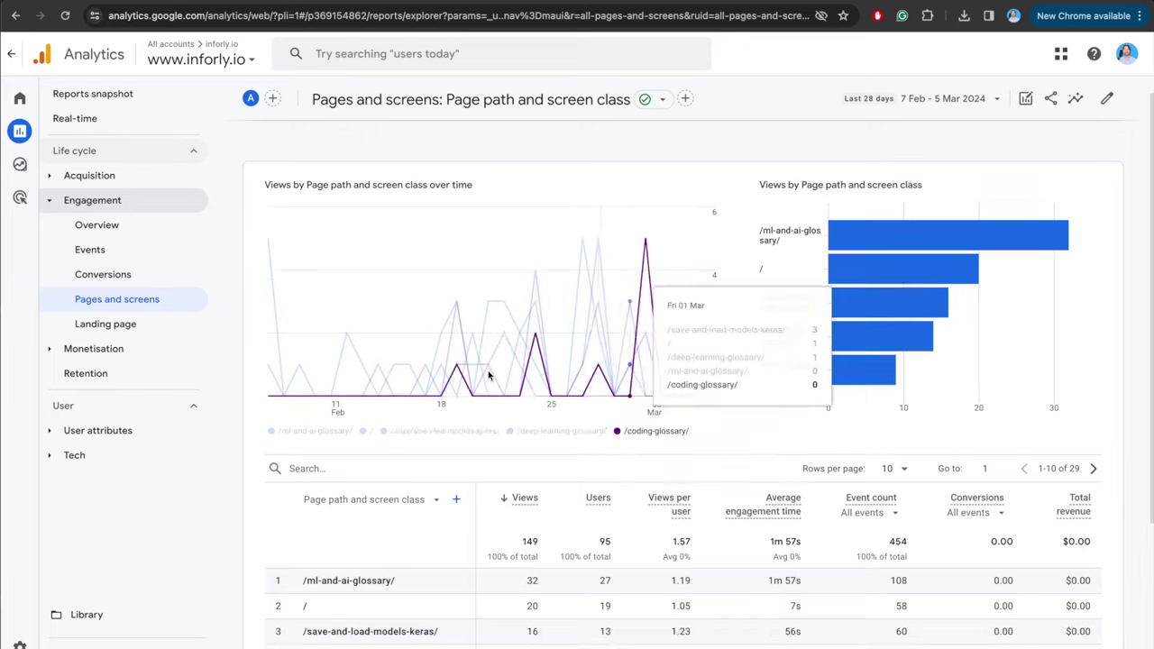
scroll(811, 505, "down", 3)
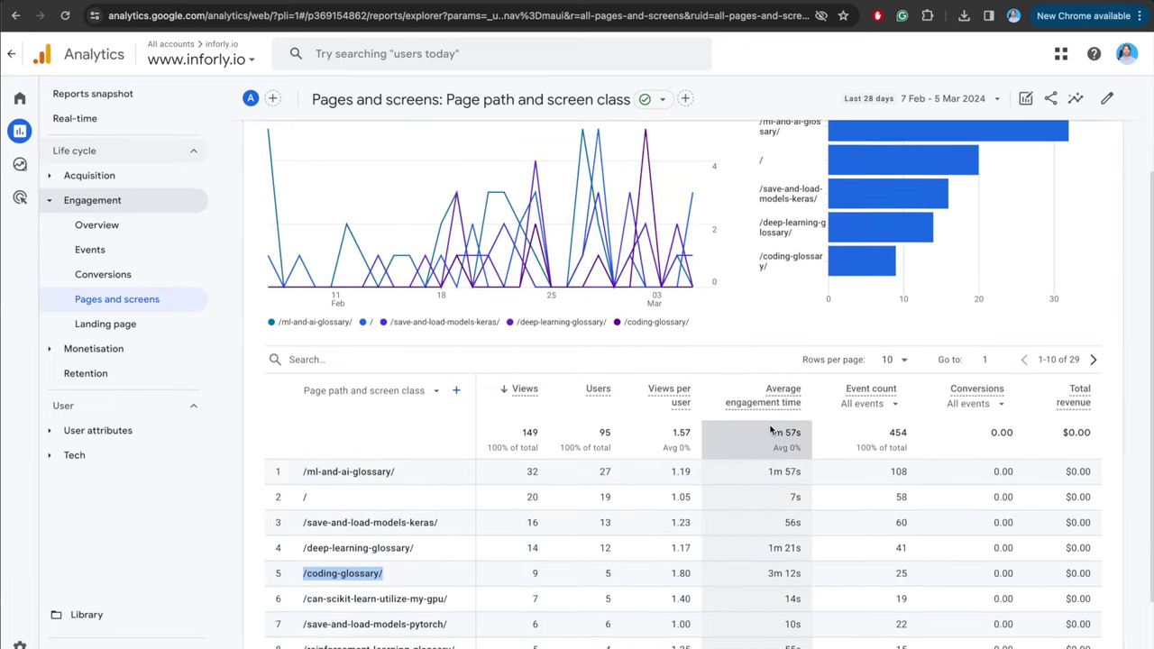
scroll(771, 424, "up", 3)
scroll(769, 394, "down", 1)
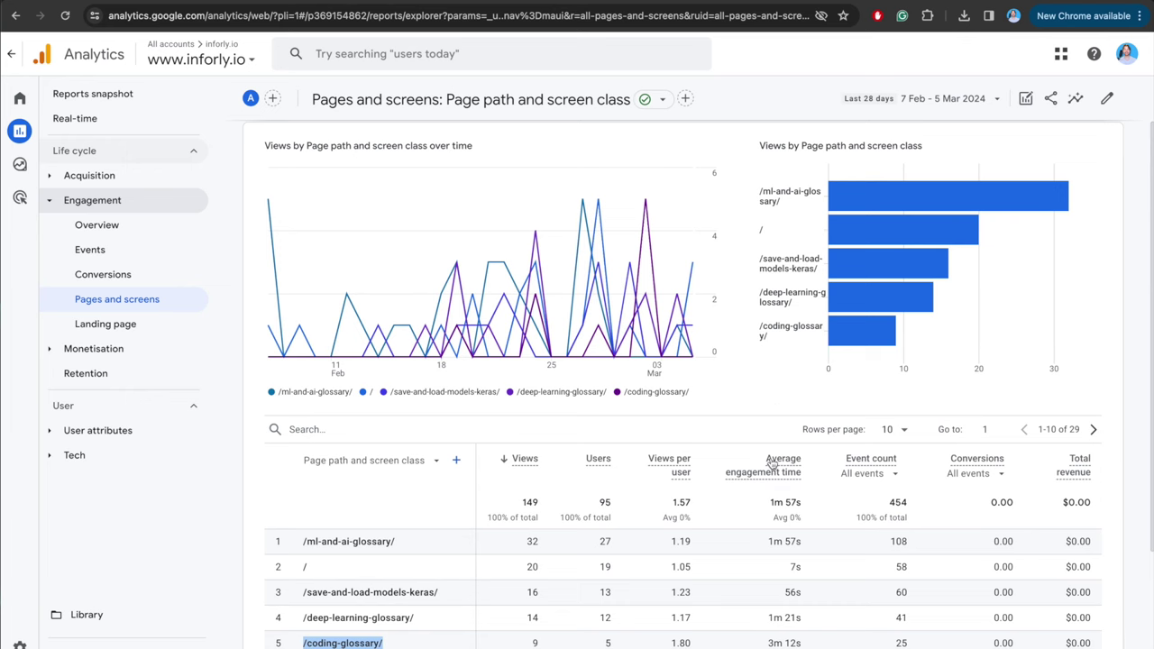
Step: Highlight the home page's average engagement time and compare it with the other pages in the report
scroll(777, 433, "down", 3)
double_click(793, 392)
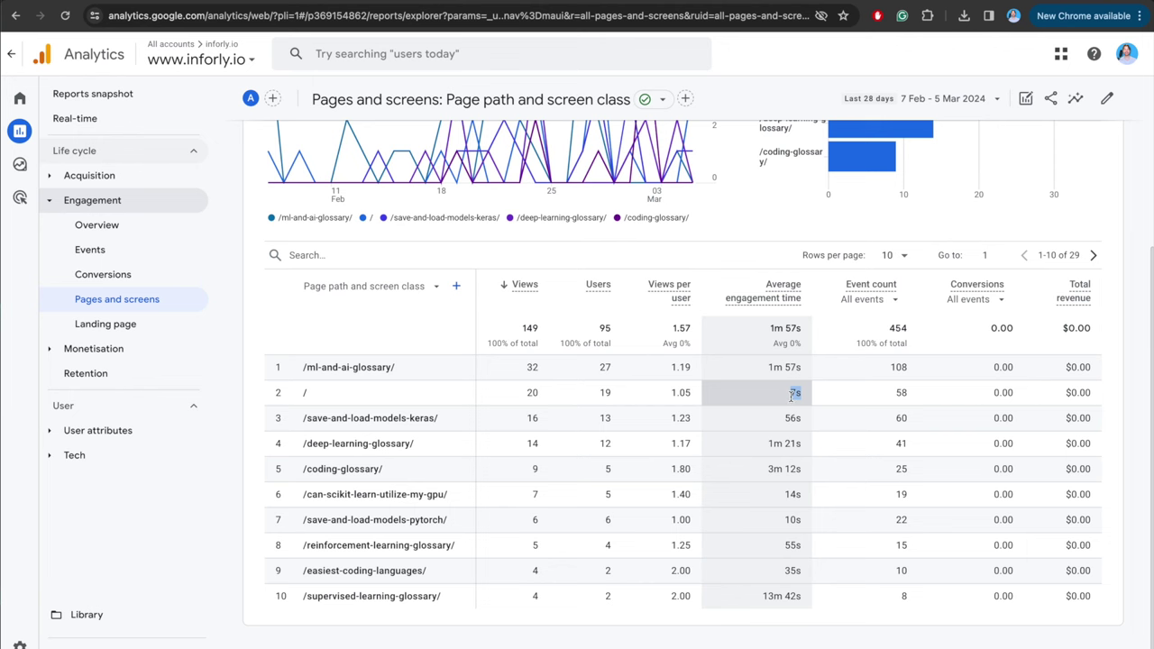
scroll(559, 424, "up", 1)
scroll(507, 431, "down", 1)
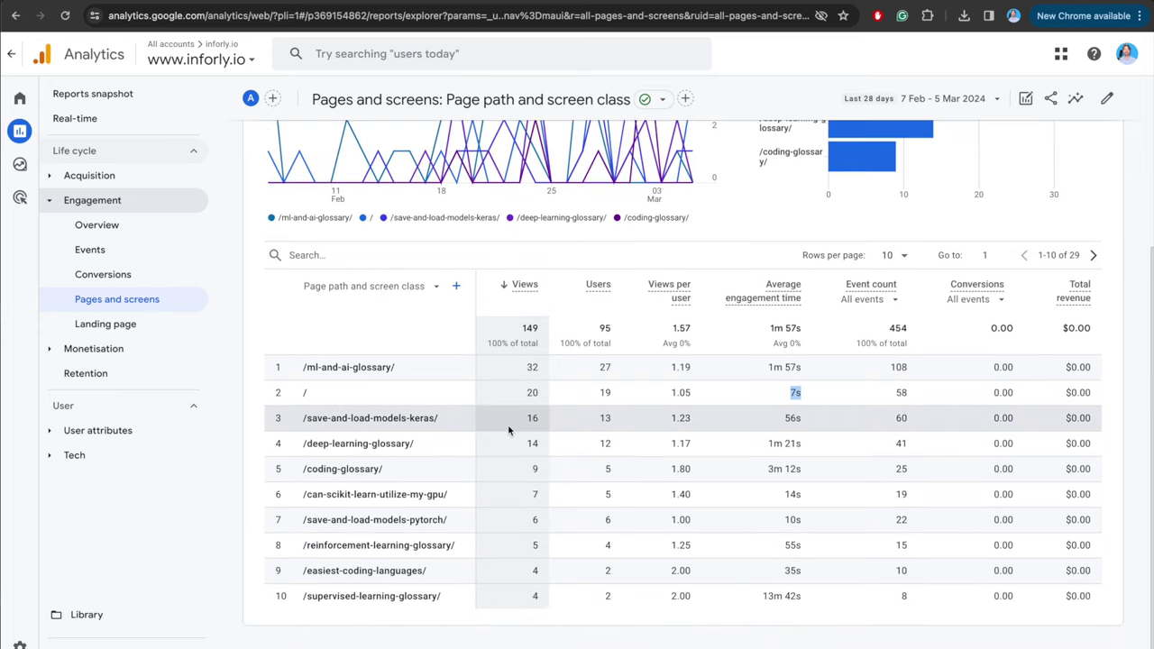
scroll(507, 424, "up", 3)
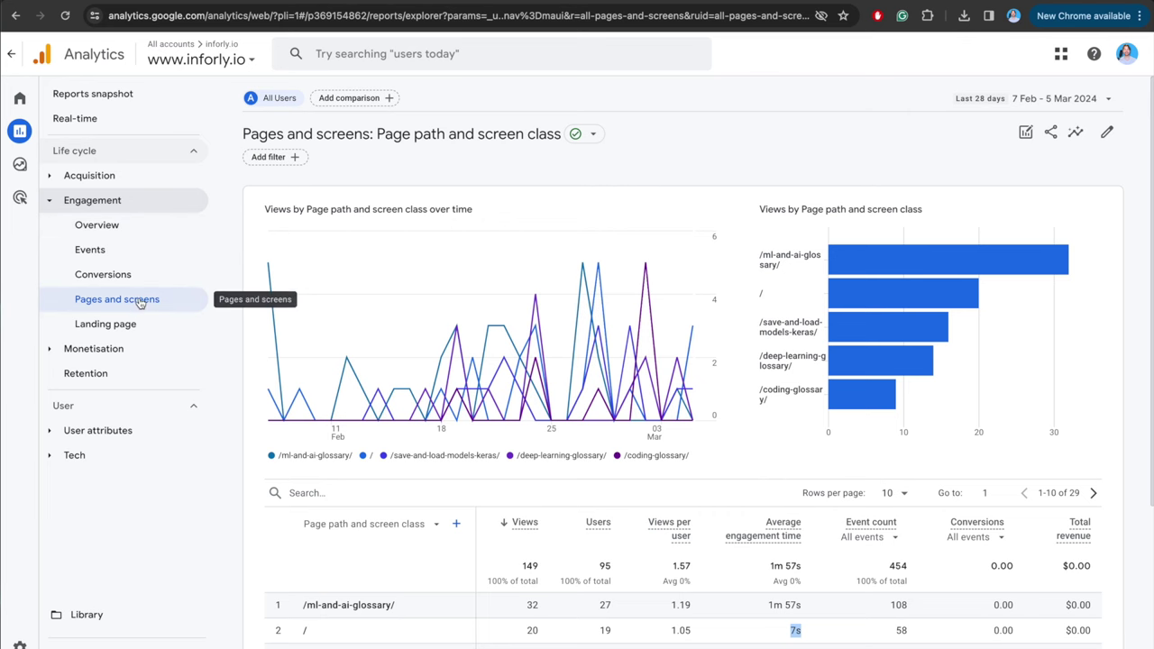
scroll(361, 322, "down", 2)
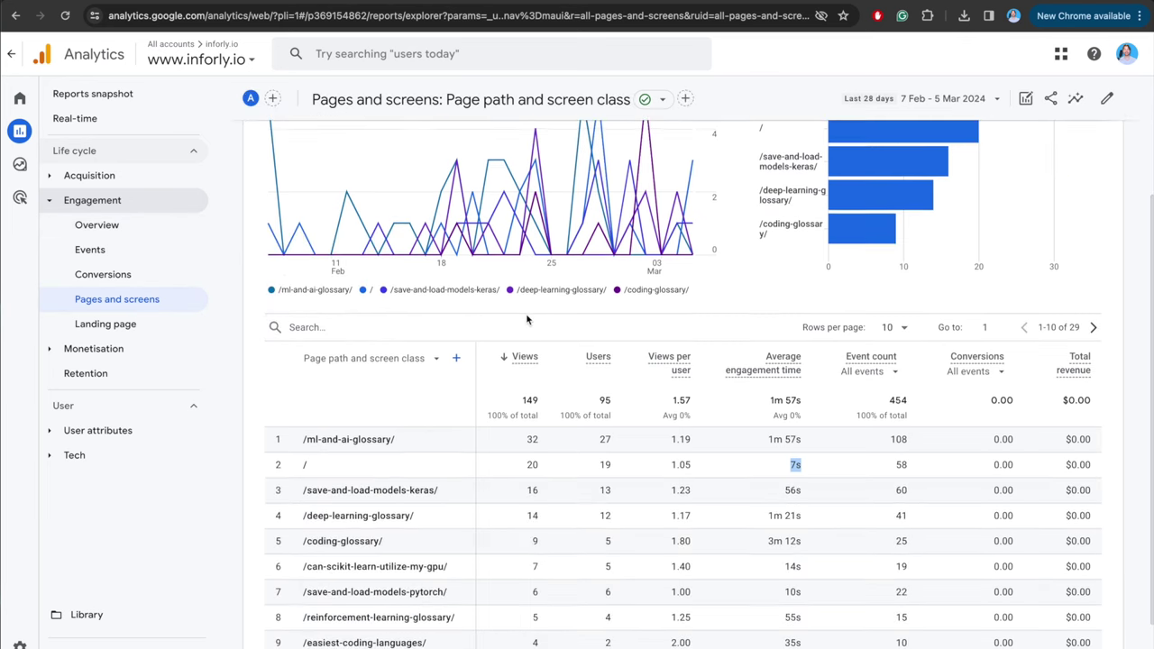
scroll(531, 332, "down", 1)
scroll(530, 332, "up", 3)
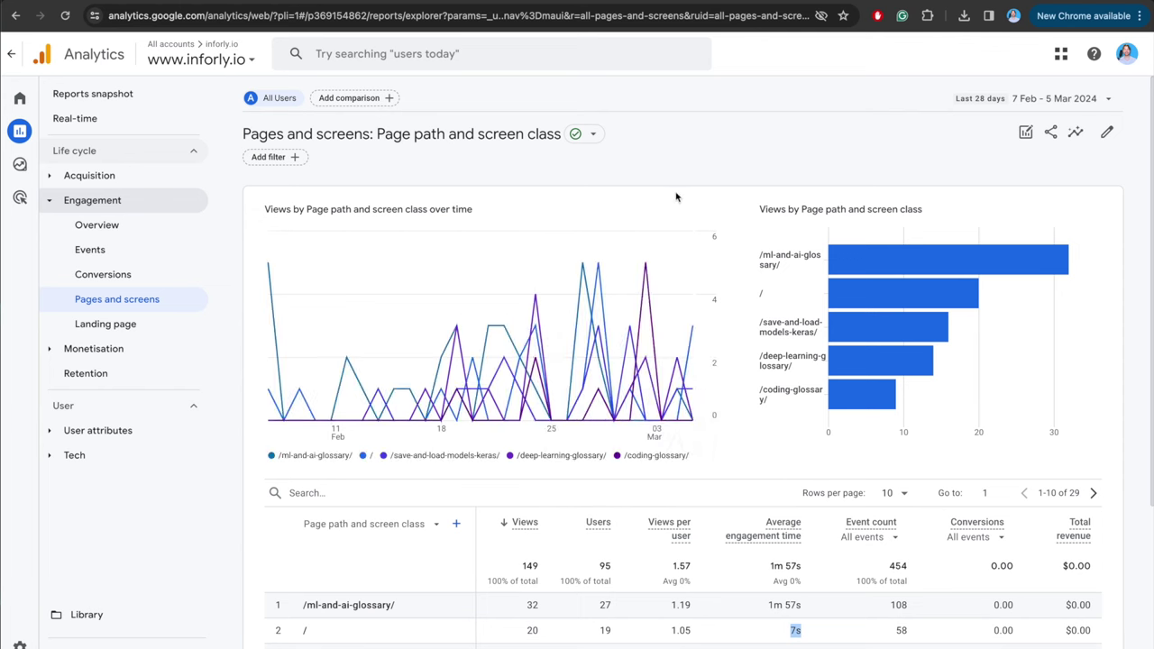
Step: Switch to the WordPress admin of the Bloggersgoto site
left_click(158, 5)
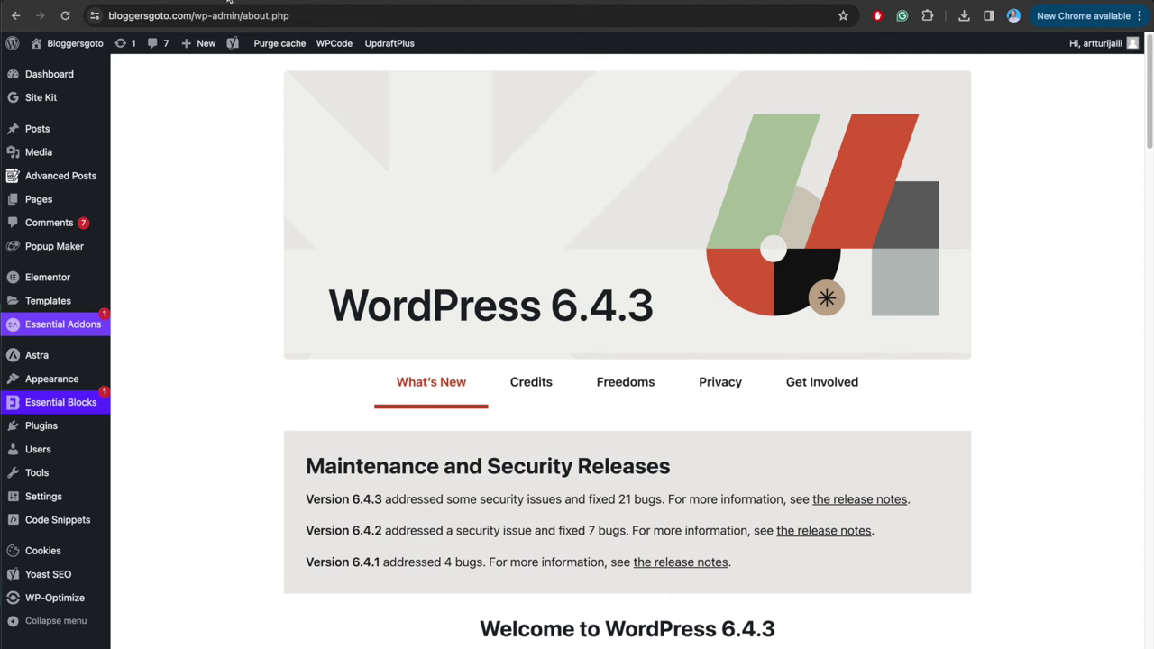
Step: Switch between the WordPress admin and the Google Analytics Pages and screens report, and review the report's charts and page table
left_click(228, 2)
left_click(162, 3)
left_click(184, 3)
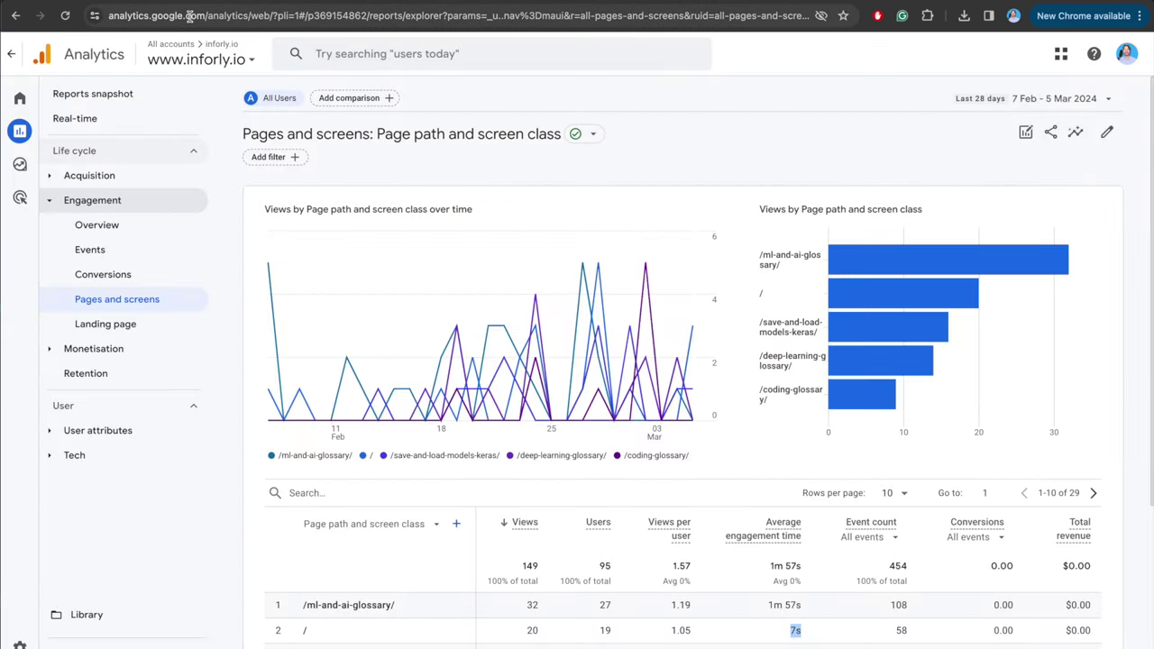
key("ctrl+shift+Tab")
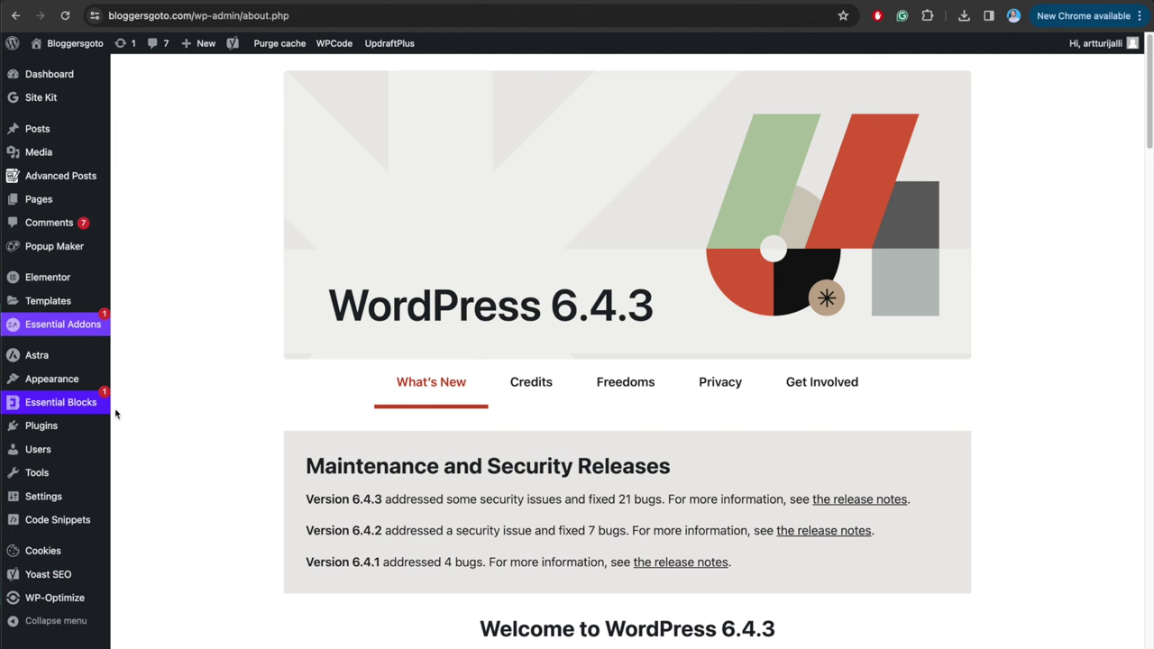
mouse_move(54, 434)
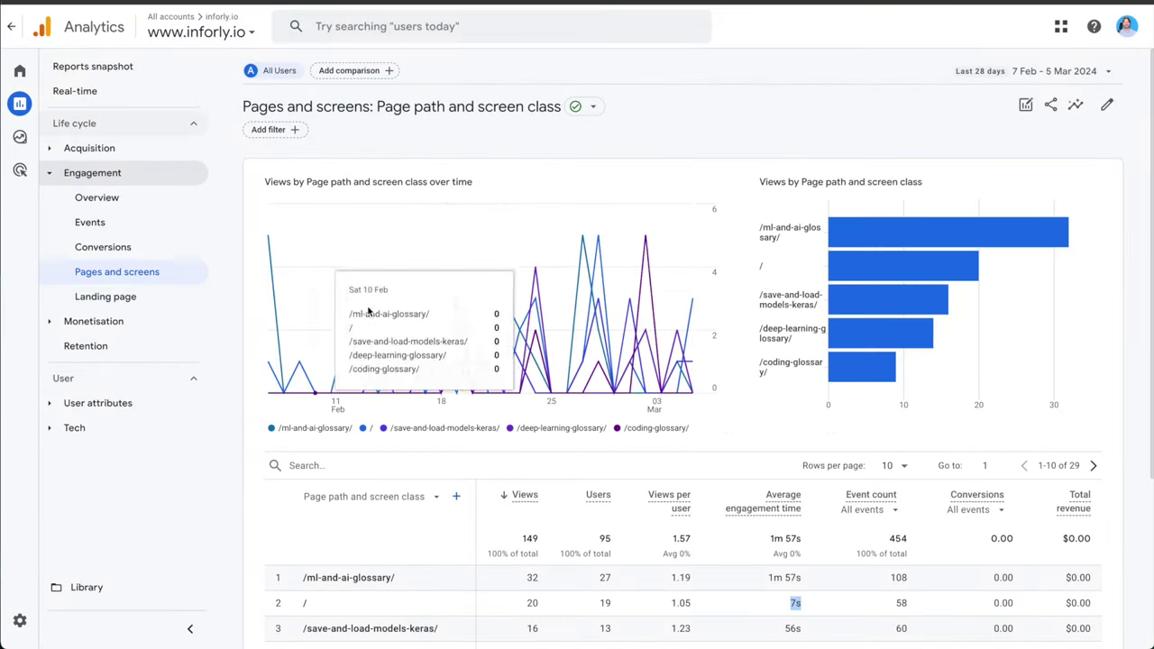
scroll(649, 559, "down", 1)
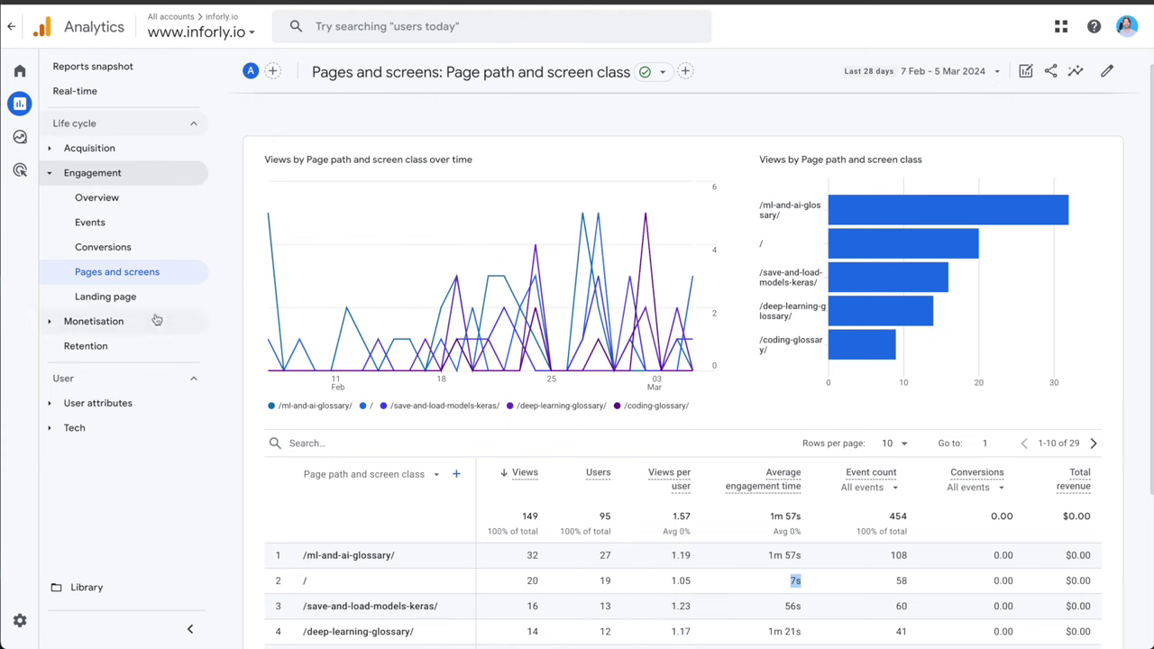
scroll(414, 196, "up", 1)
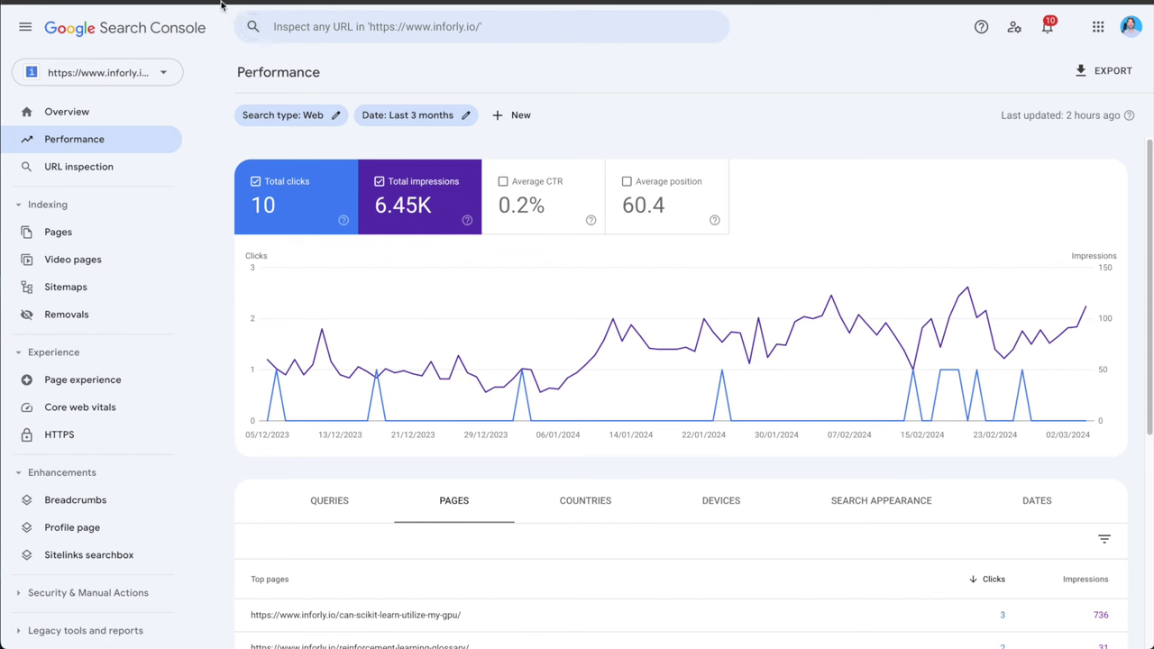
Step: Set the date range of the inforly.io Performance report in Google Search Console to Last 28 days
left_click(424, 115)
left_click(432, 254)
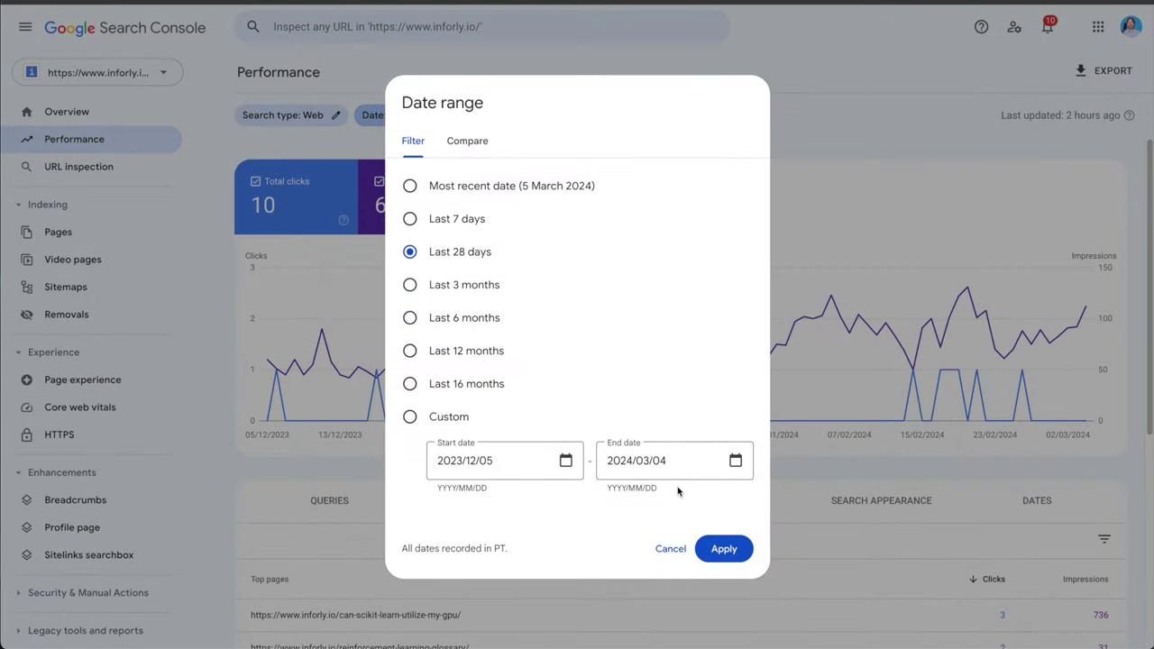
left_click(722, 546)
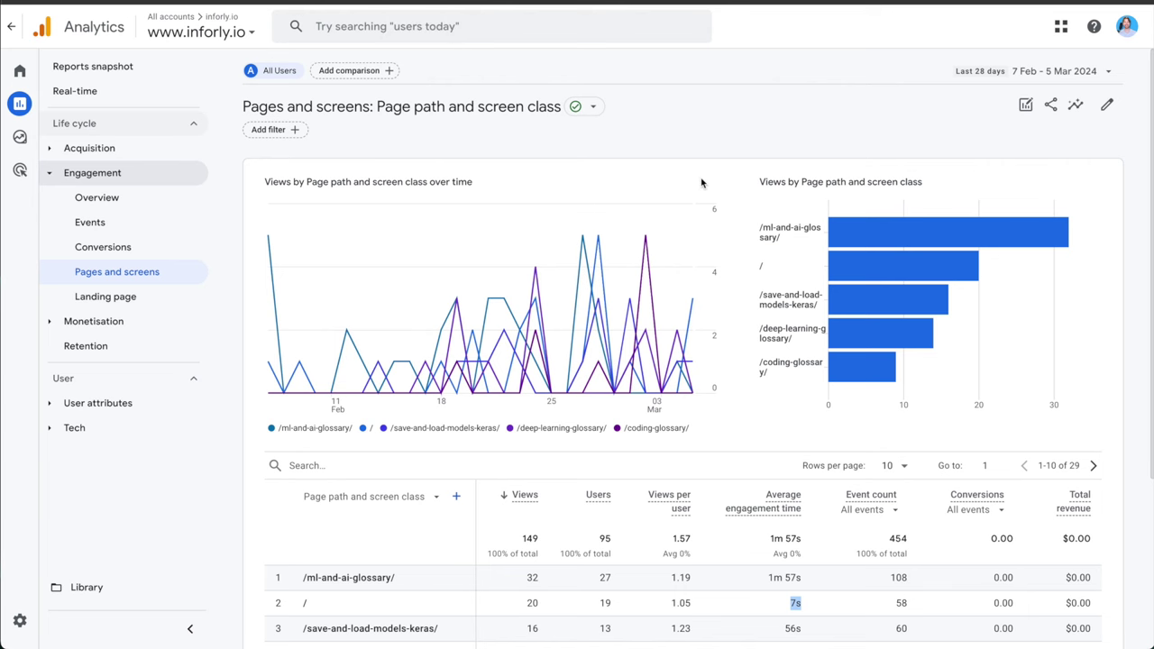
Step: Switch to the Google Analytics Pages and screens report and highlight the total views in the page table
scroll(502, 349, "down", 1)
scroll(451, 374, "down", 3)
scroll(420, 387, "up", 5)
scroll(505, 387, "down", 2)
left_click_drag(522, 436, 528, 436)
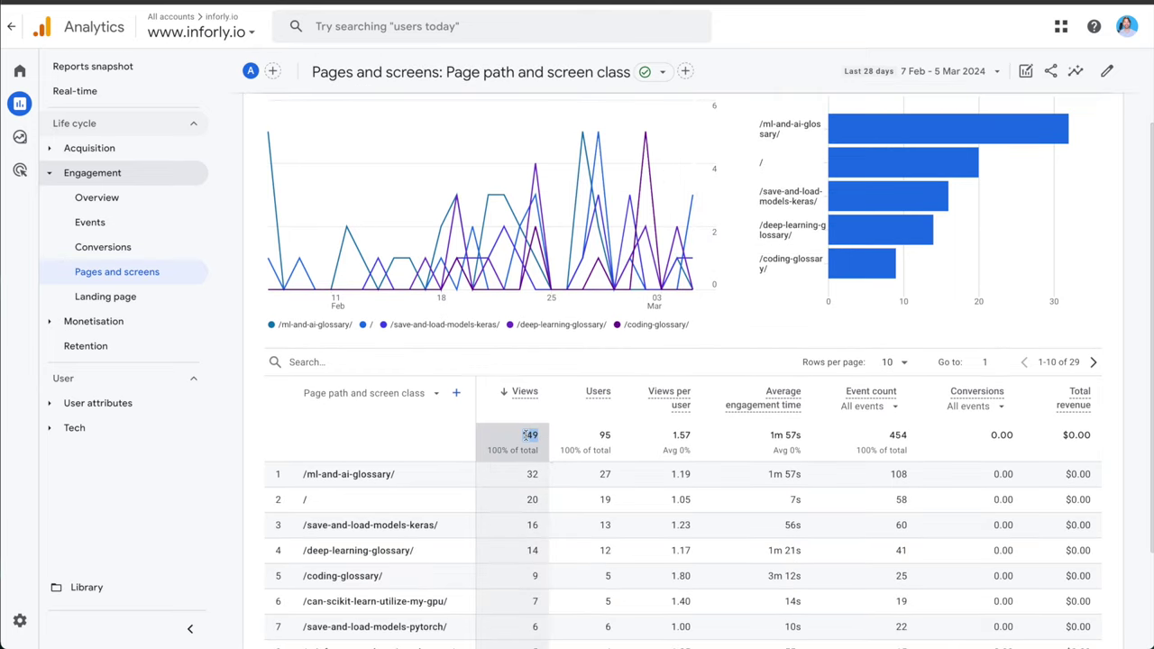
scroll(521, 442, "up", 3)
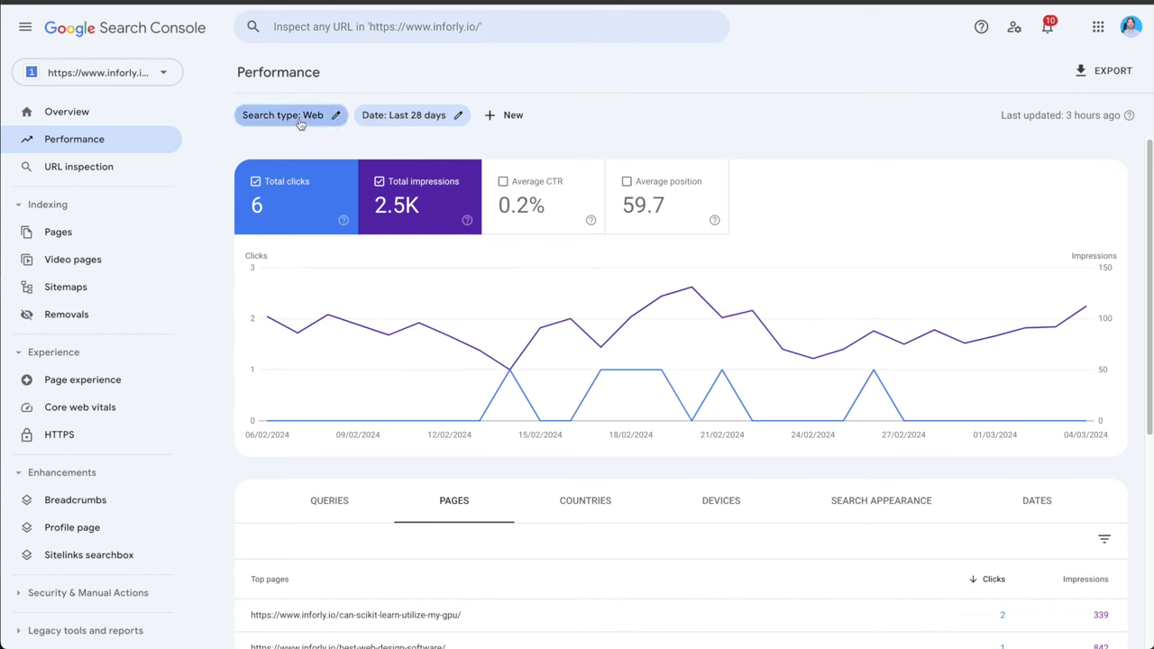
Step: Switch to Google Search Console and set the Performance report's date range to Last 16 months
left_click(414, 115)
left_click(468, 388)
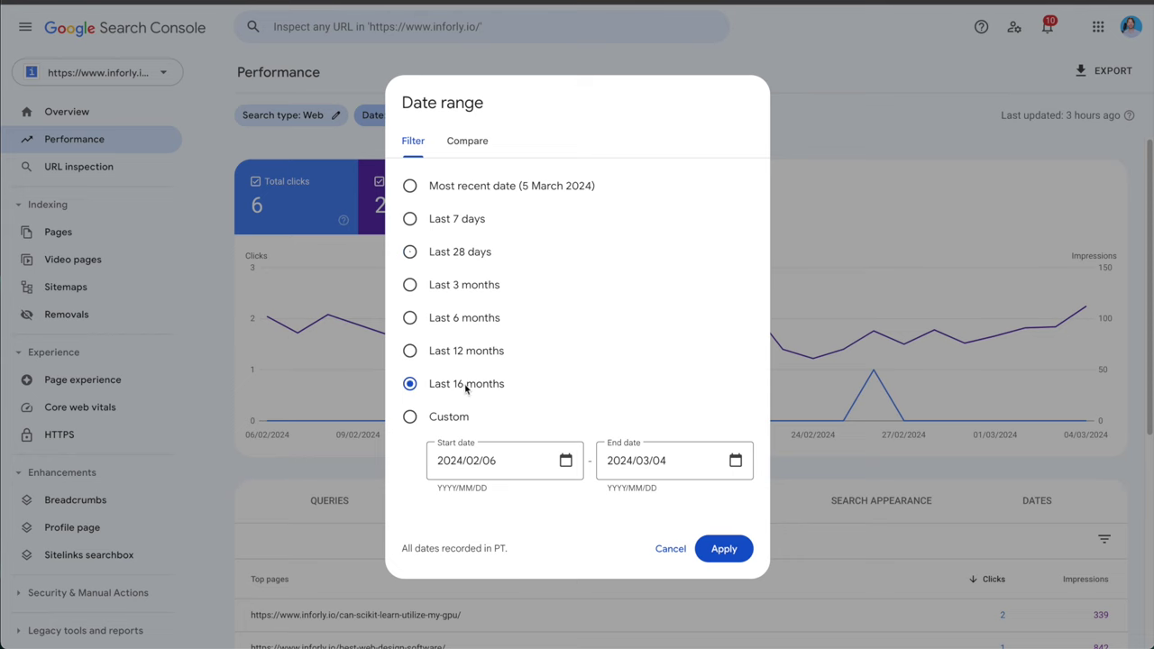
left_click(731, 538)
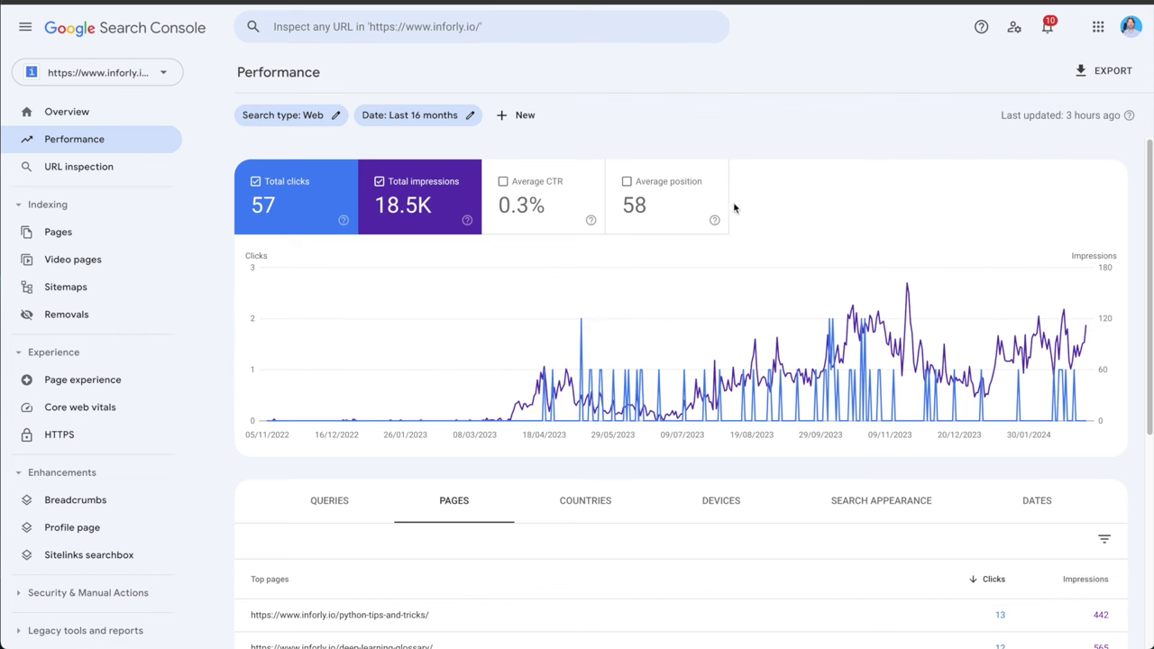
Step: Hide total impressions in the Performance chart to view clicks alone, and show them again
left_click(403, 202)
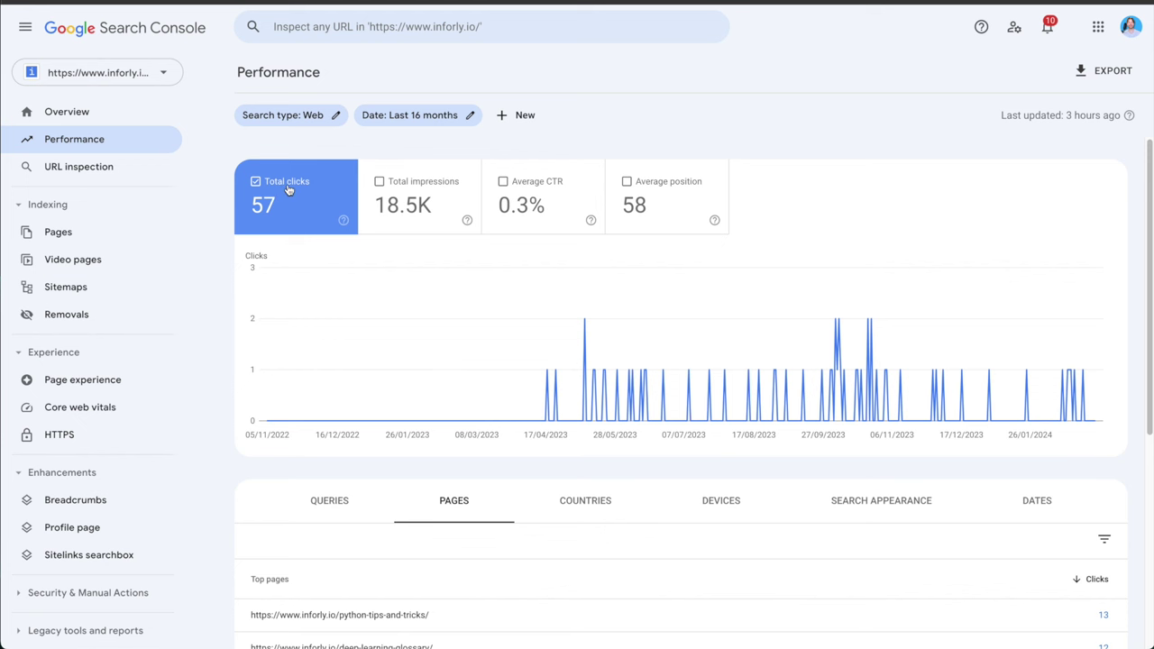
left_click(404, 213)
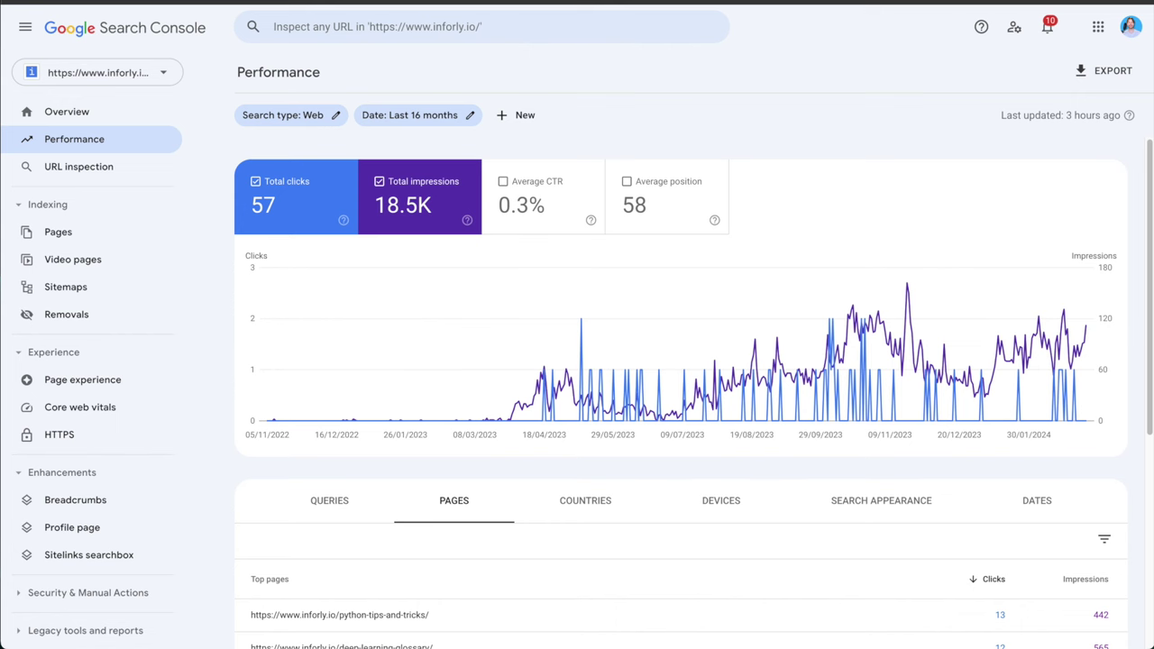
left_click(296, 5)
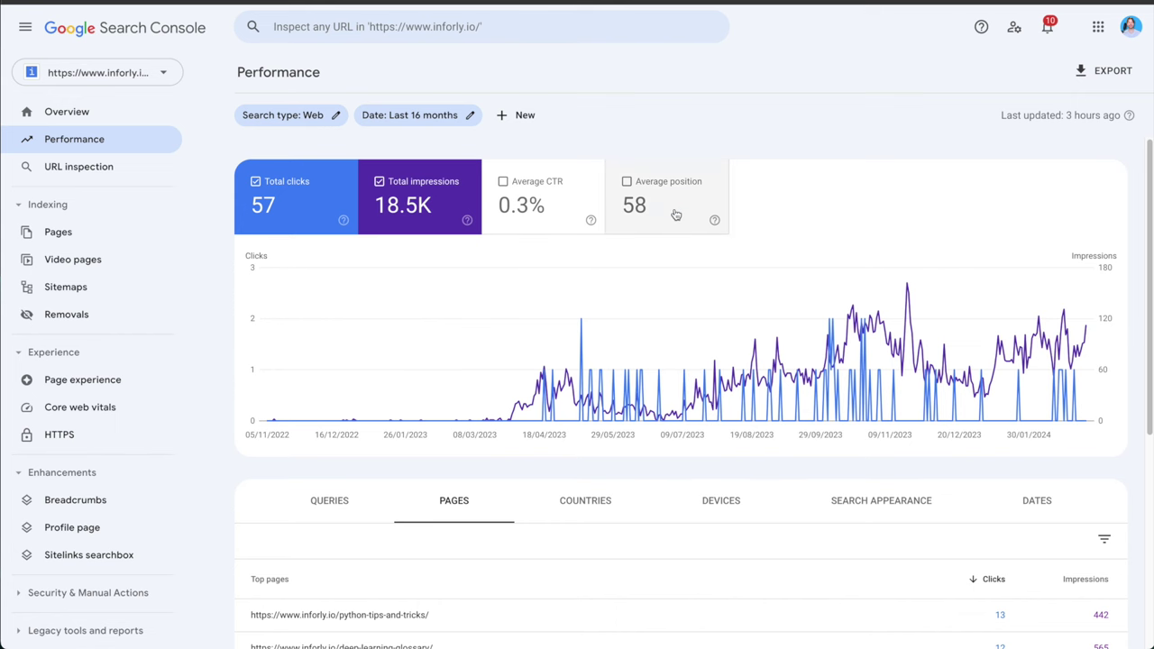
Step: Examine the clicks and impressions of the top pages listed beneath the Performance chart
scroll(609, 292, "down", 2)
scroll(608, 293, "up", 2)
scroll(399, 457, "down", 3)
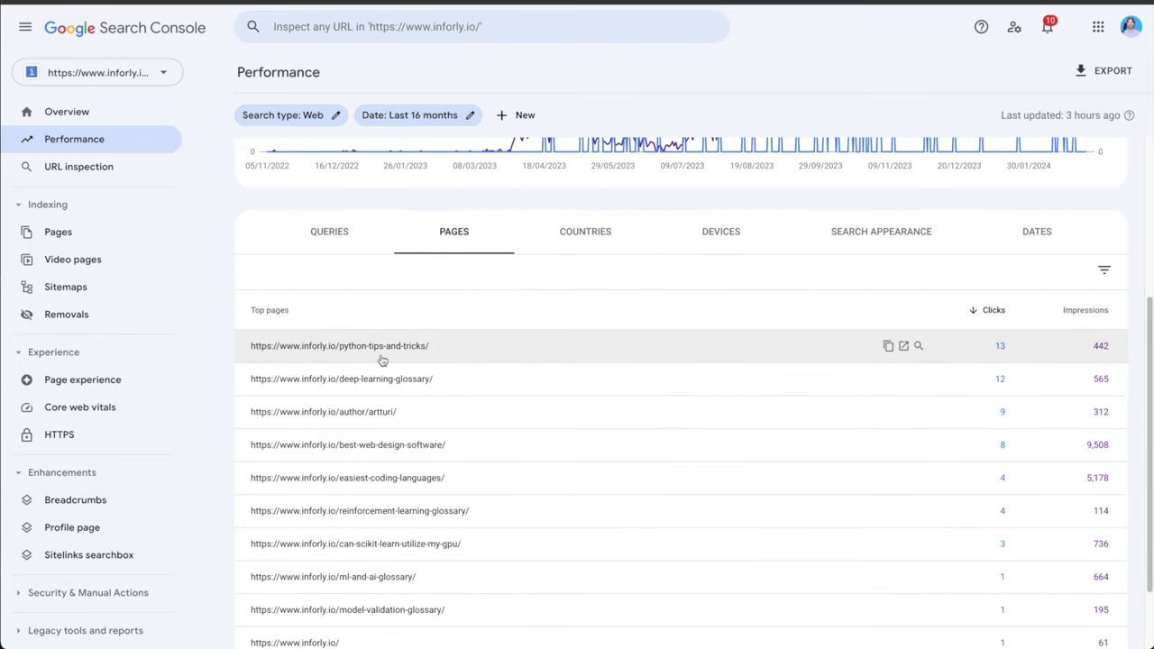
scroll(382, 354, "up", 3)
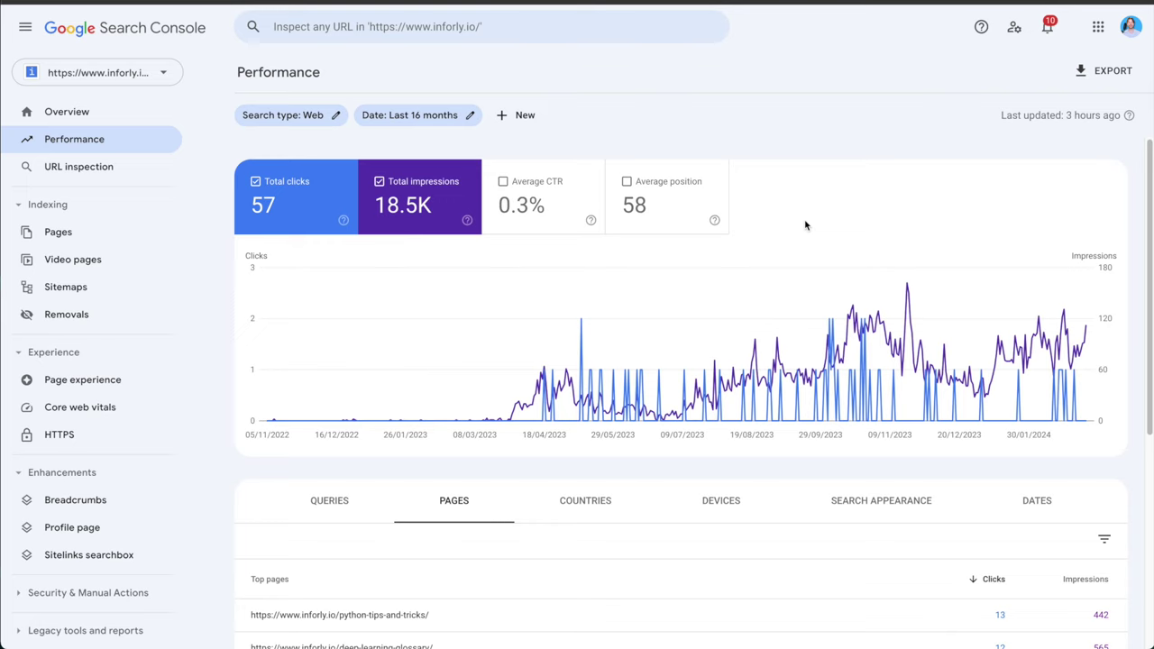
scroll(805, 225, "down", 3)
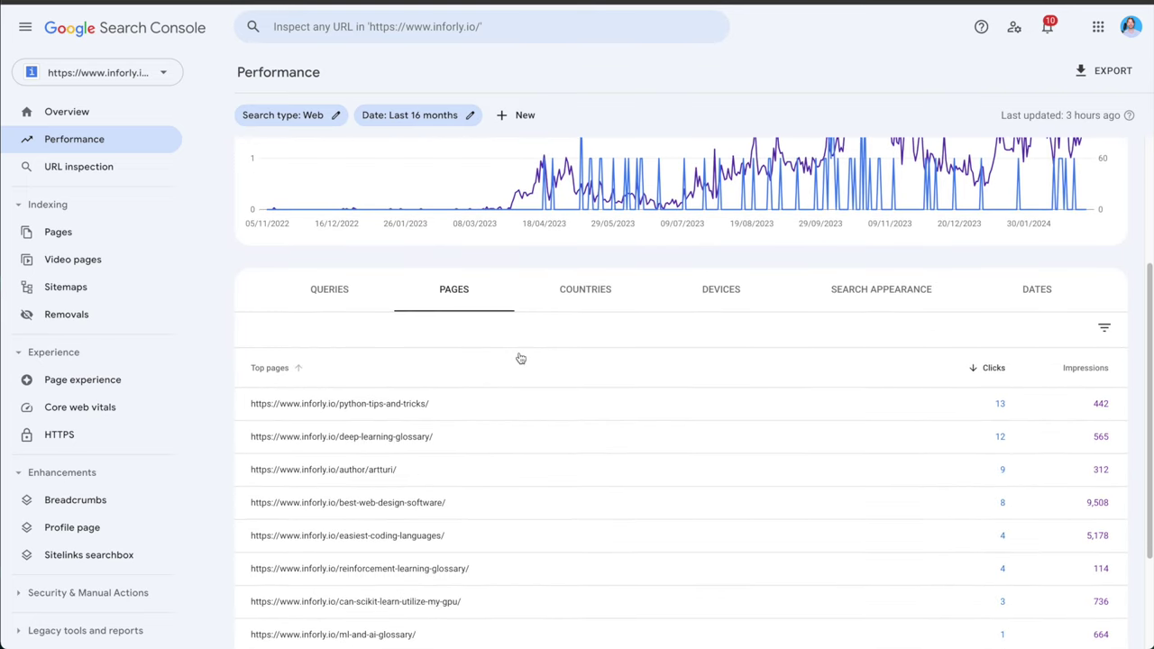
scroll(520, 359, "up", 3)
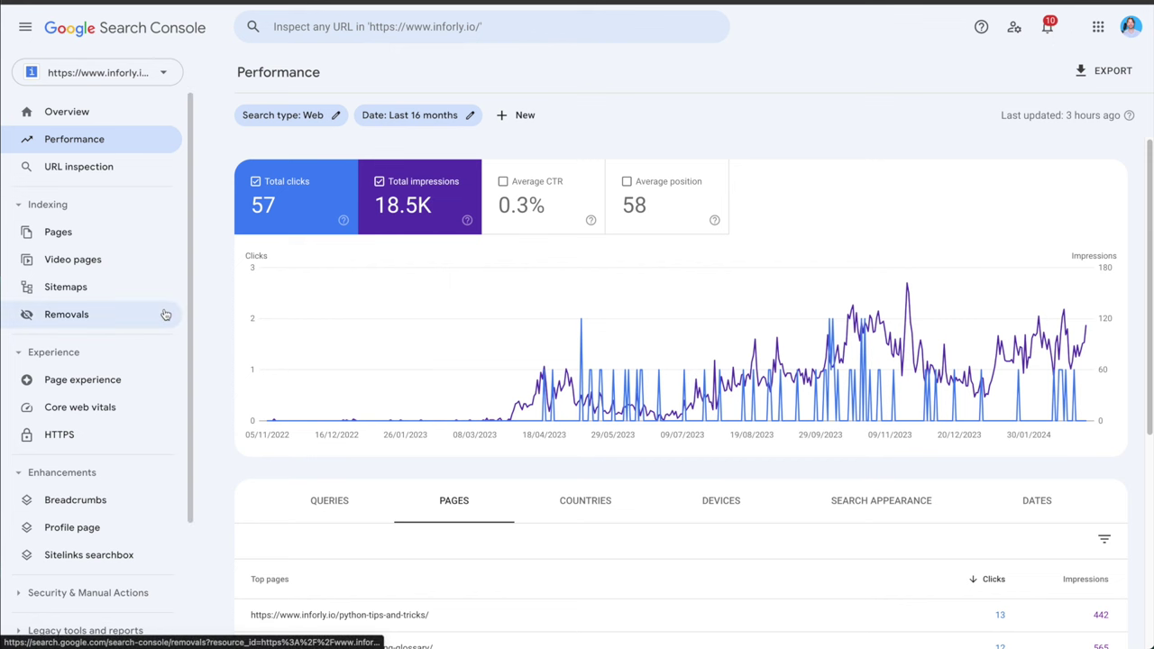
Step: Look through the remaining Search Console sections, such as Enhancements, Links and Settings, and return to the Performance overview
scroll(159, 312, "down", 1)
scroll(162, 324, "down", 3)
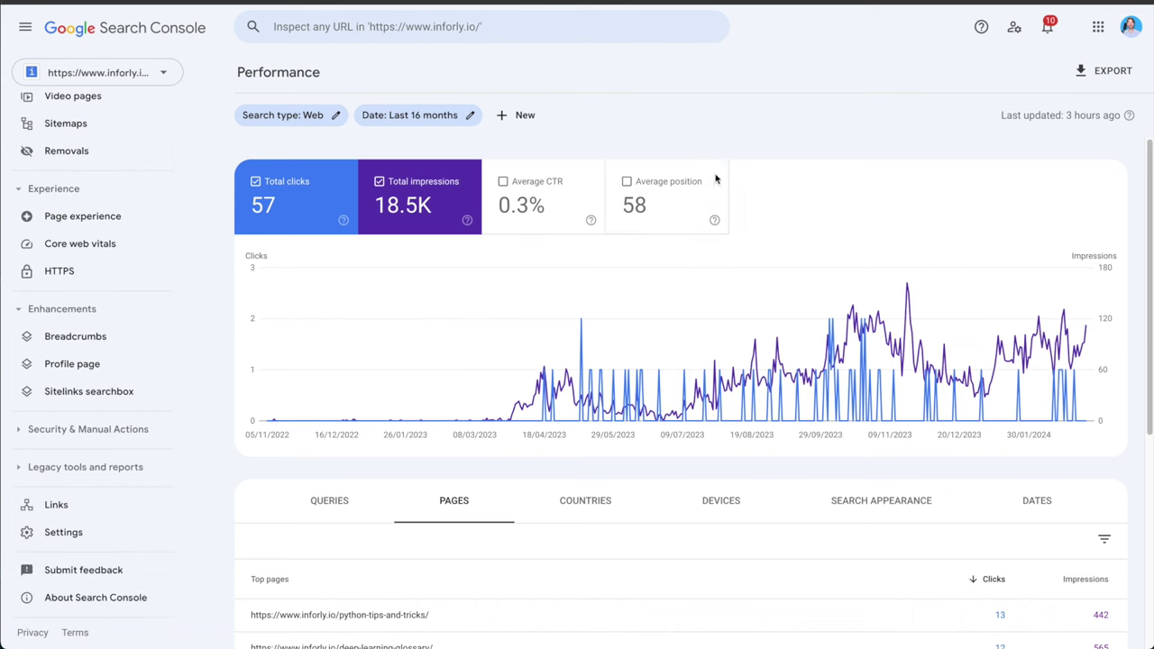
mouse_move(496, 393)
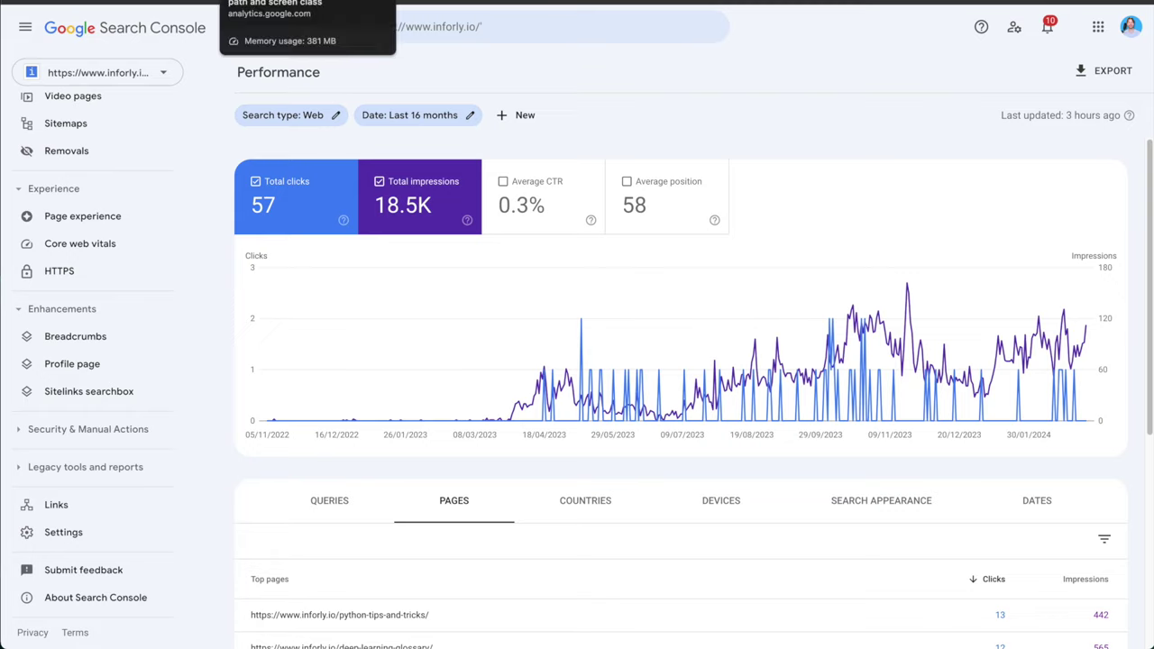
left_click(270, 2)
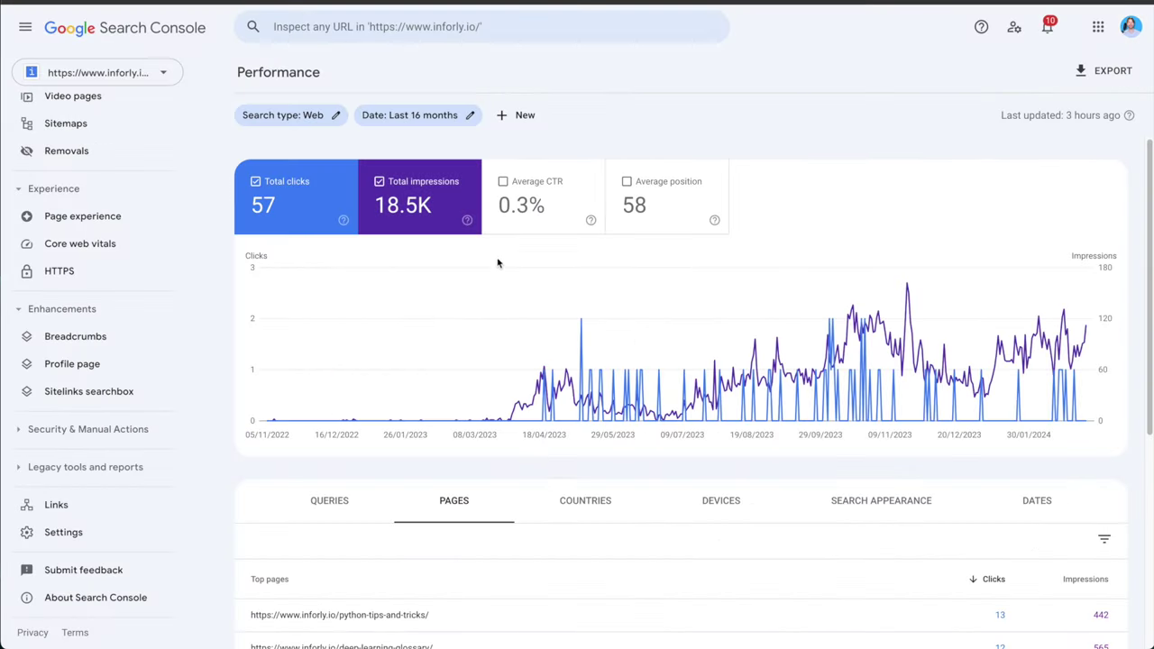
scroll(154, 159, "up", 3)
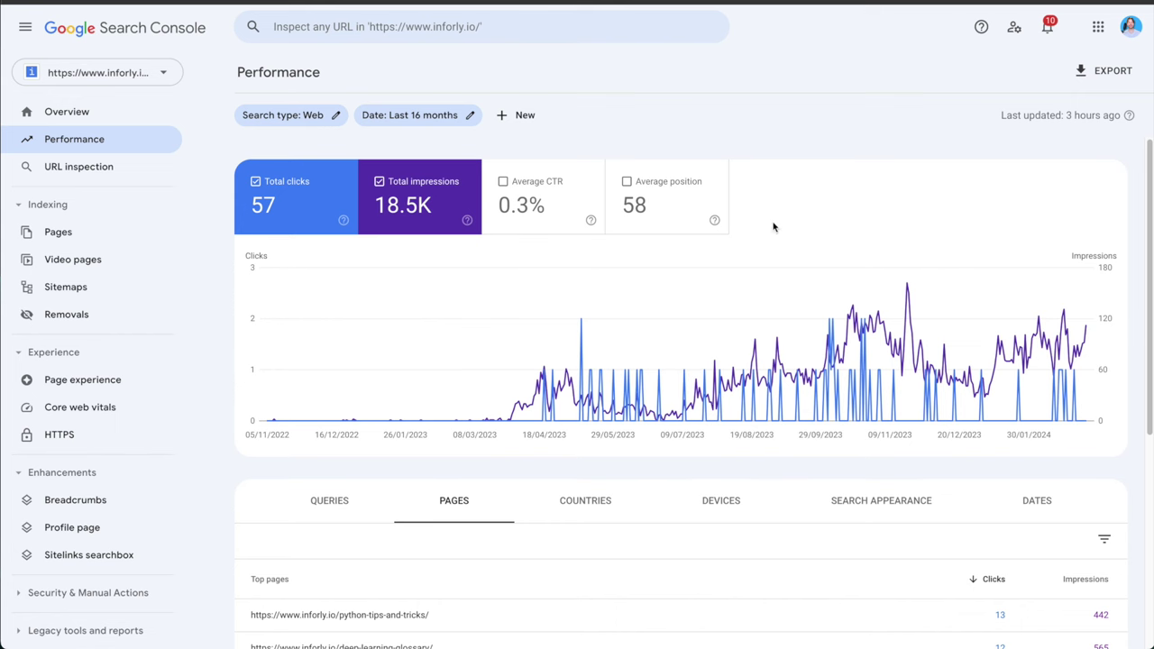
scroll(772, 226, "down", 2)
scroll(613, 234, "up", 2)
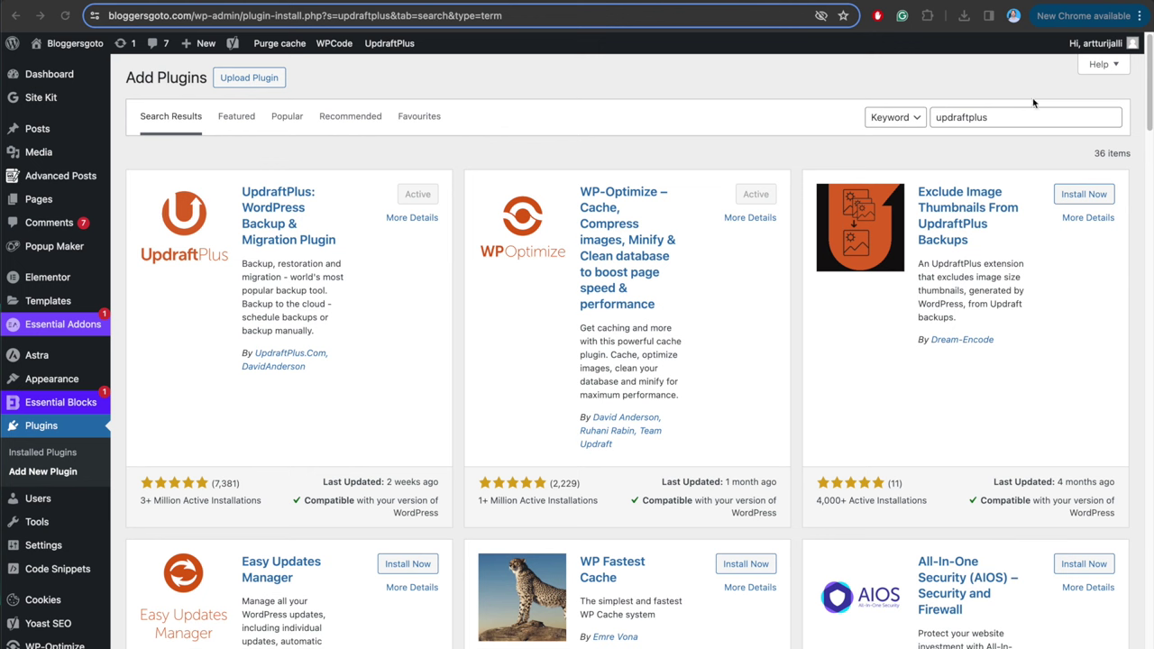
Step: Check the search type options on WordPress's Add Plugins page and examine the UpdraftPlus backup plugin among the results
left_click(901, 120)
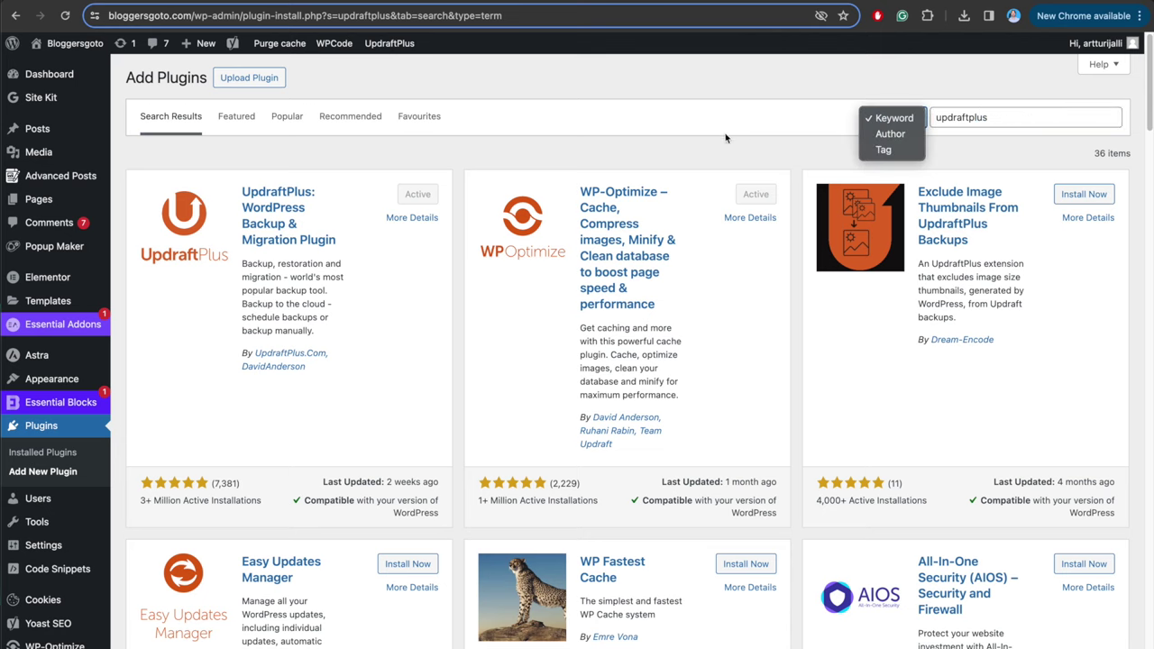
left_click(726, 138)
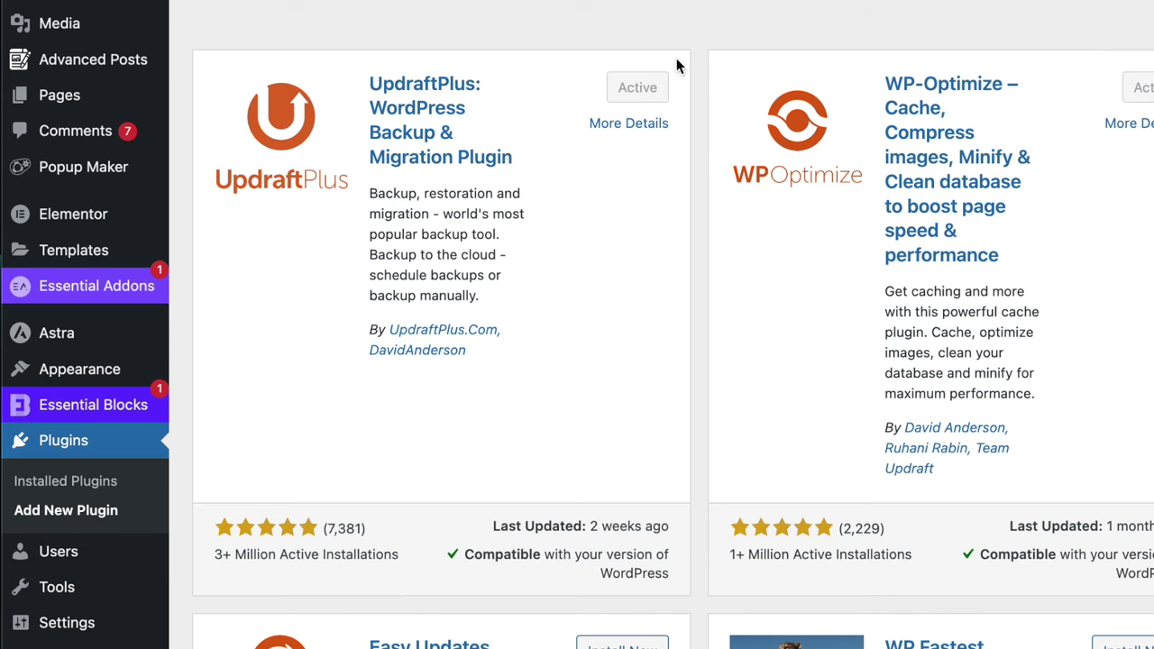
scroll(518, 98, "down", 2)
scroll(515, 103, "up", 2)
scroll(487, 144, "down", 1)
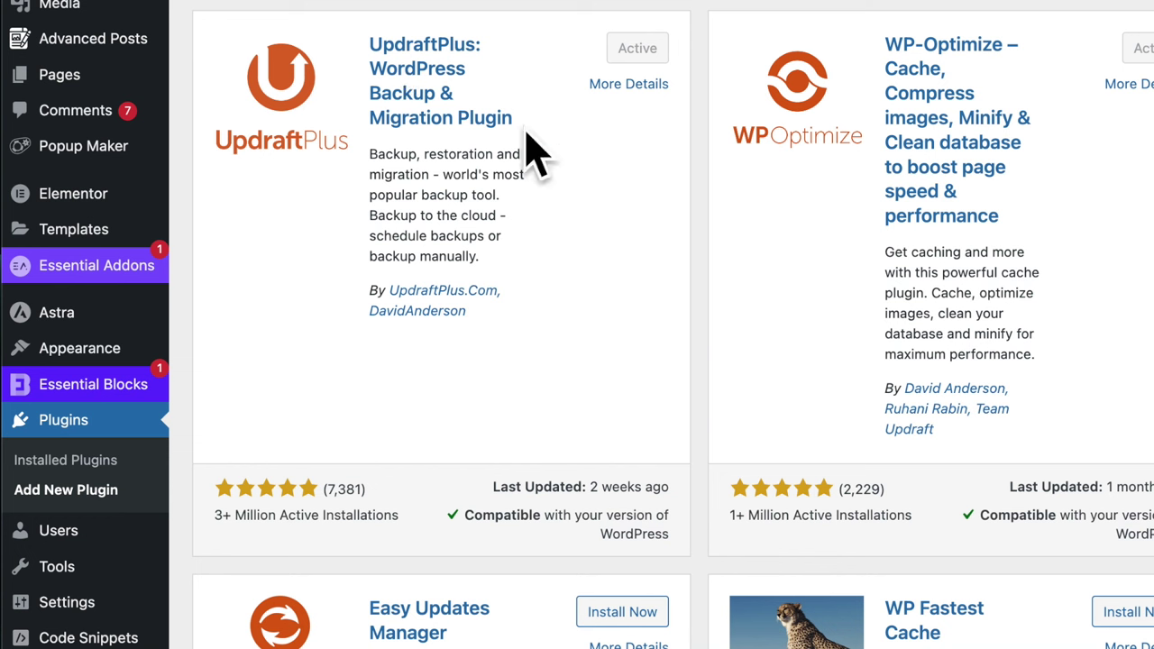
scroll(469, 136, "up", 1)
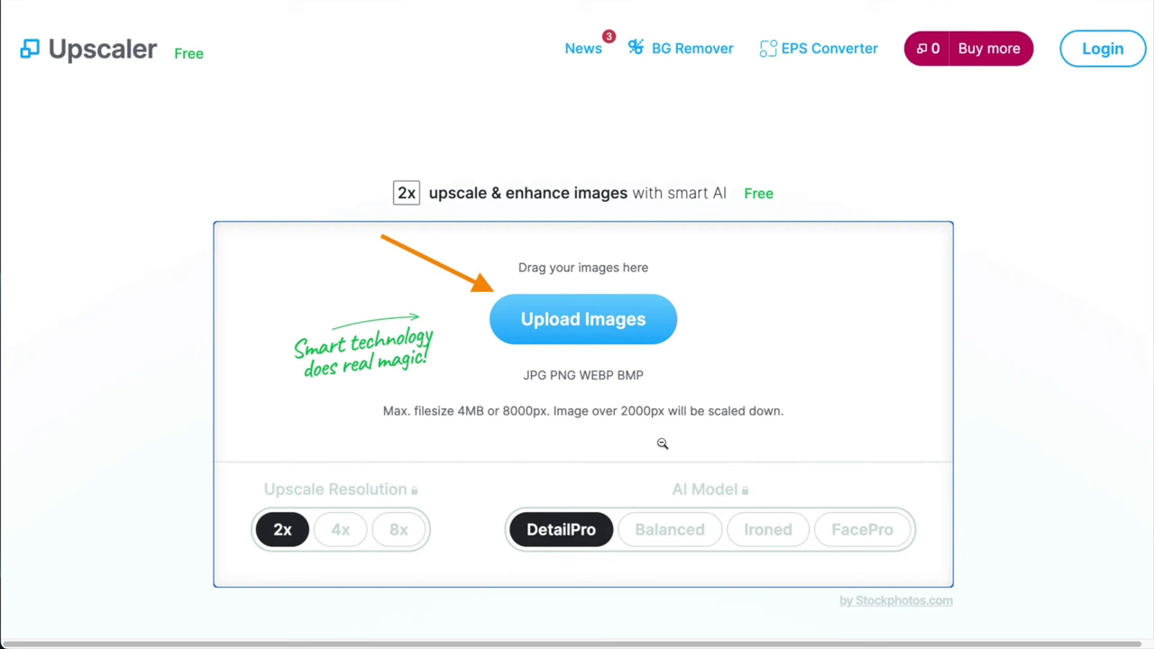
Step: View the Upscaler screenshots and enlarge the one comparing the original snowy hut image with its 2x upscaled version
scroll(989, 265, "down", 2)
scroll(800, 298, "down", 3)
left_click(575, 342)
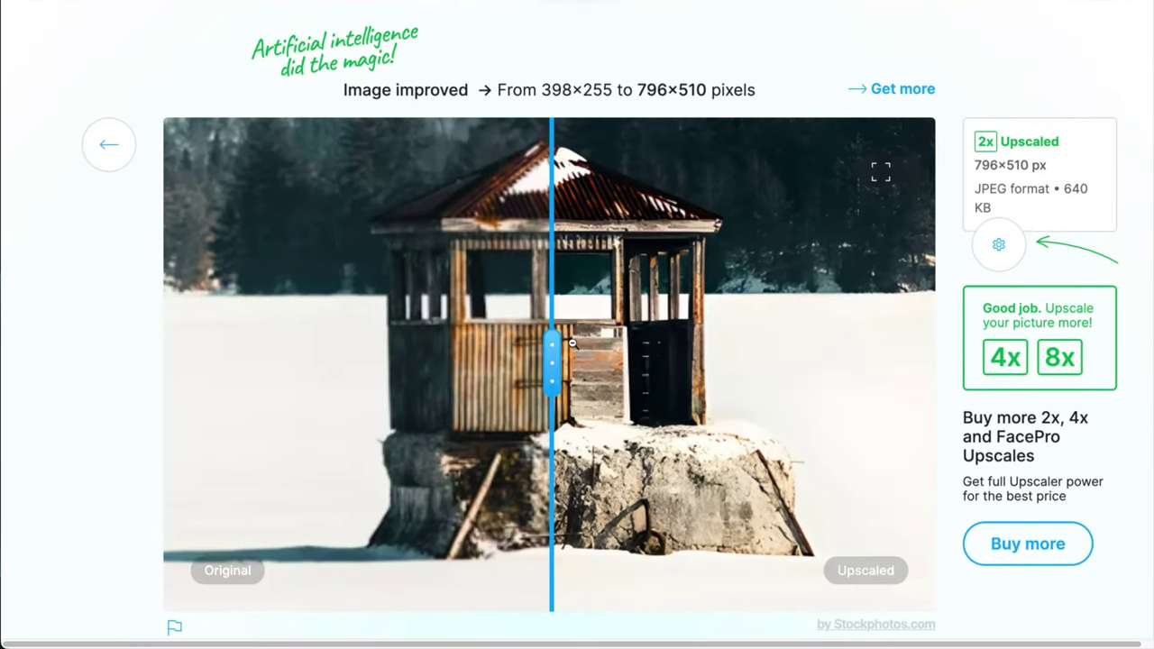